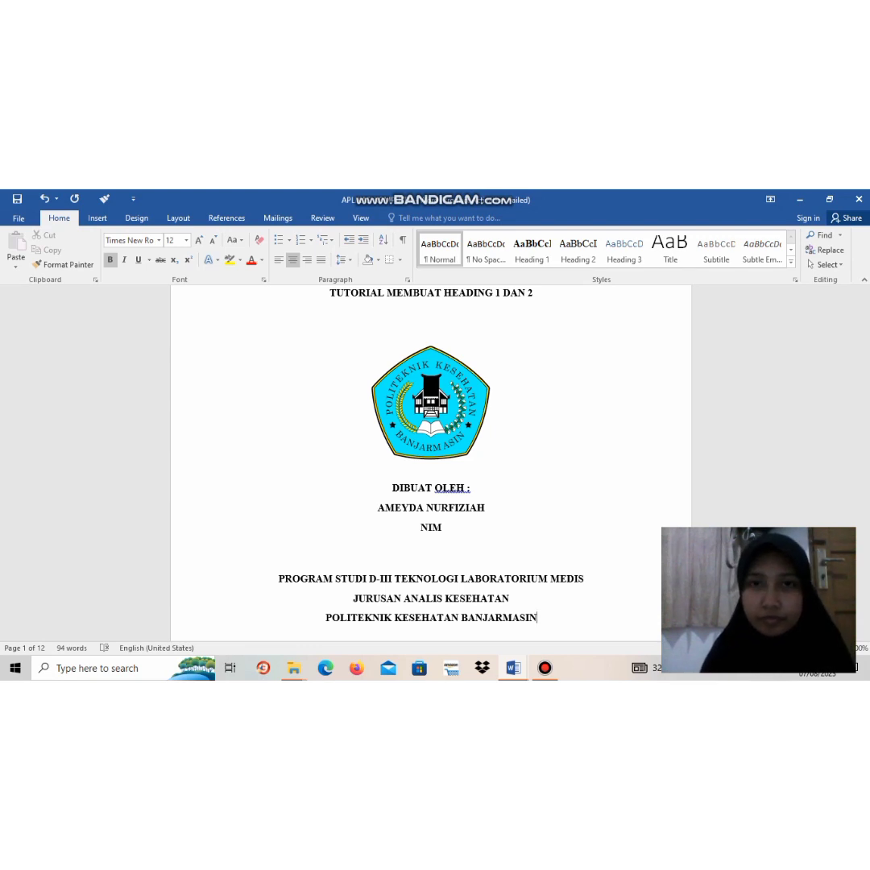
- Add the lines KEMENTRIAN KESEHATAN REPUBLIK INDONESIA and 2023 below POLITEKNIK KESEHATAN BANJARMASIN on the cover page
{"action": "key", "text": "Return"}
{"action": "type", "text": "KEE"}
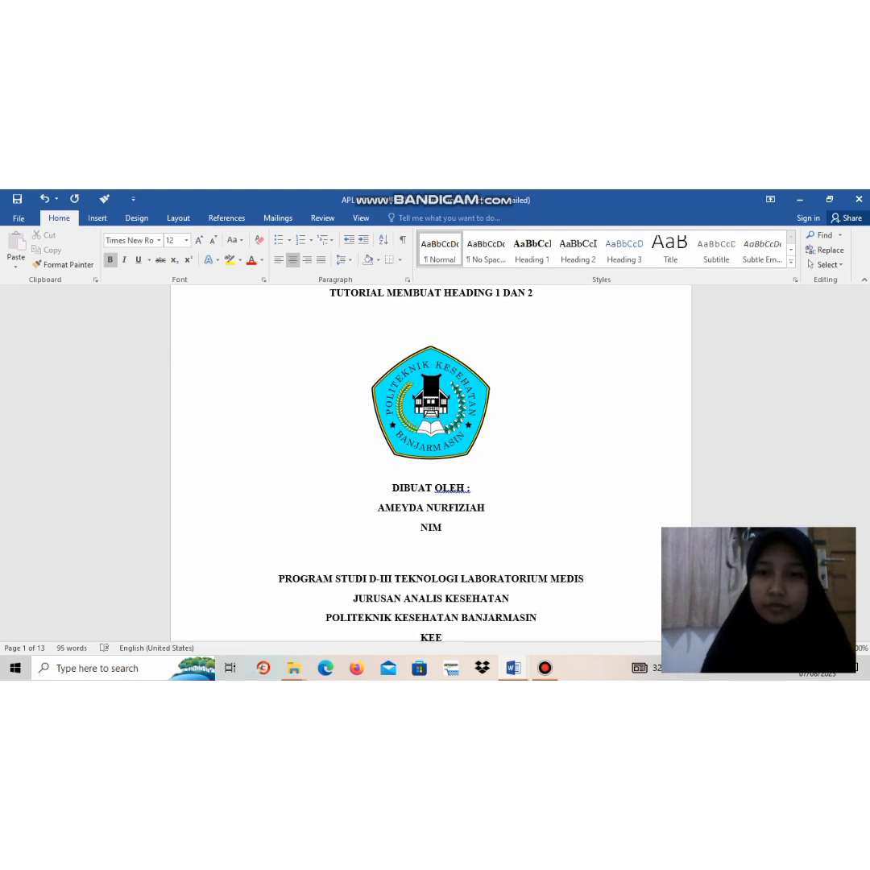
{"action": "key", "text": "BackSpace"}
{"action": "type", "text": "M"}
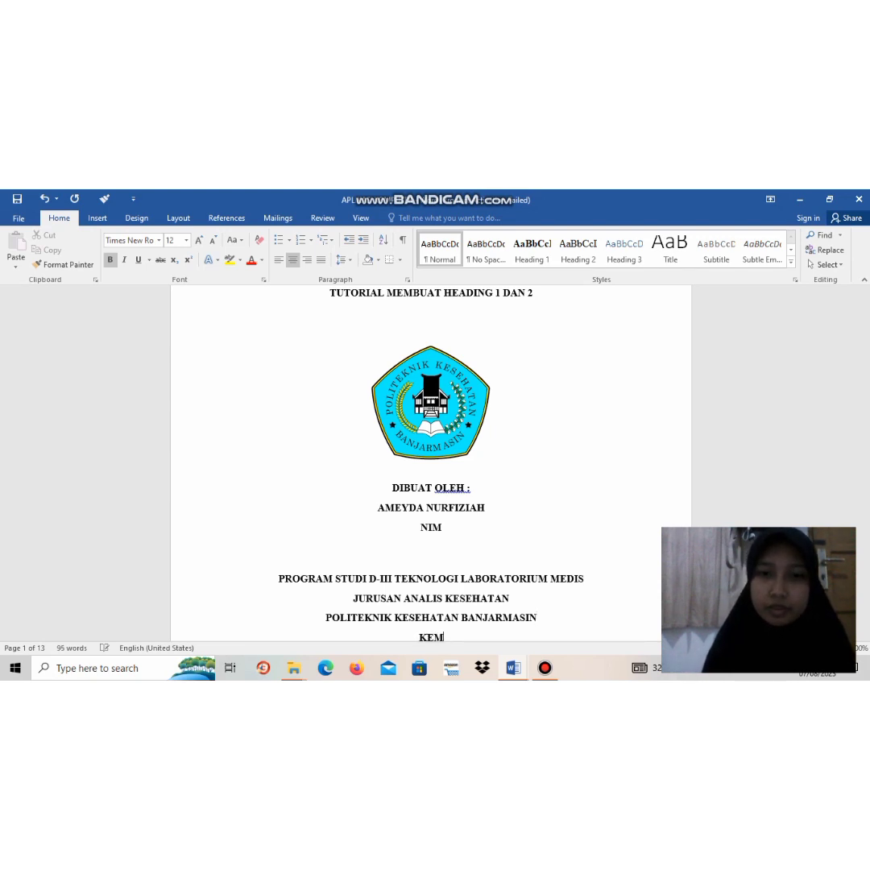
{"action": "type", "text": "ENTRIA"}
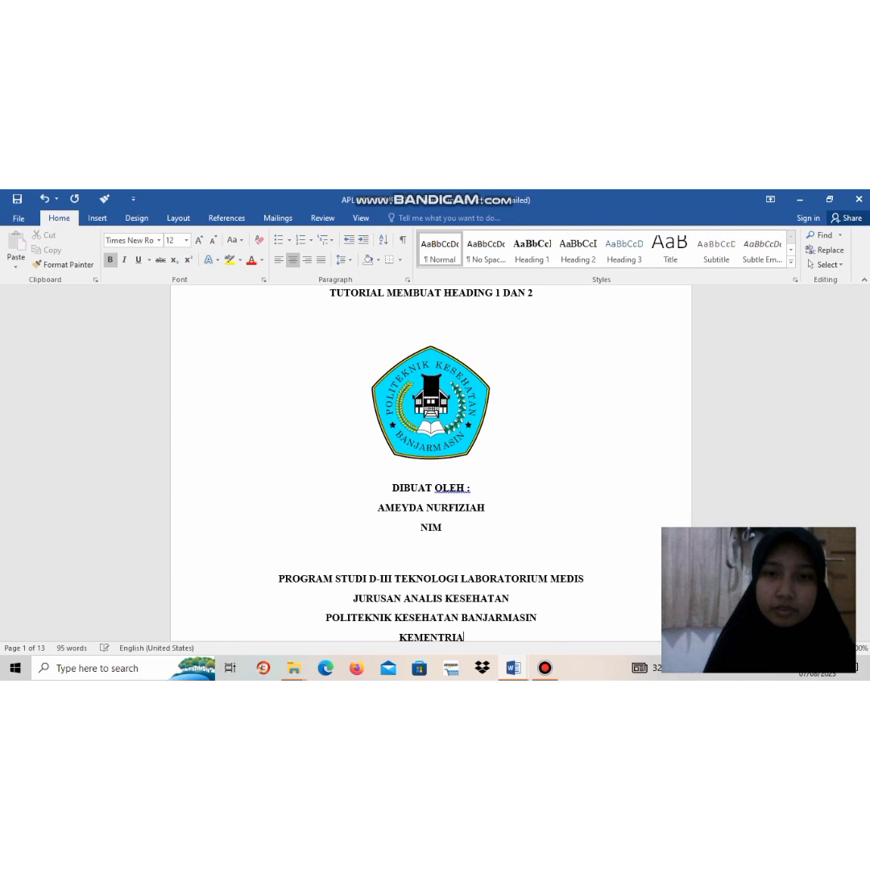
{"action": "type", "text": "N"}
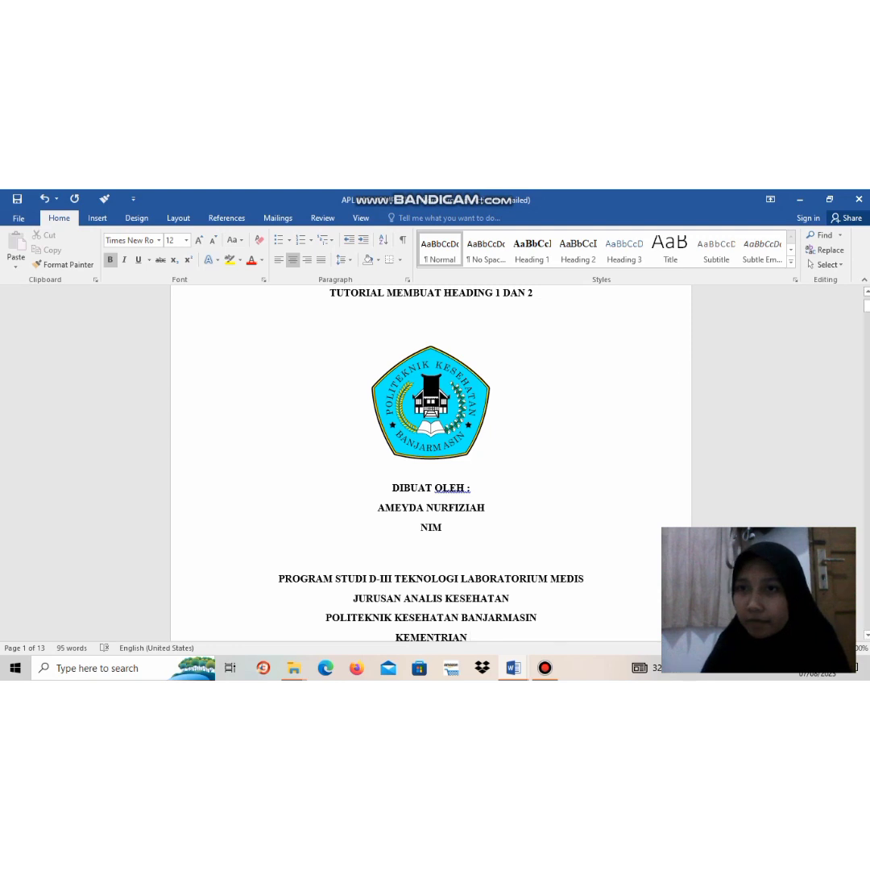
{"action": "scroll", "coordinate": [353, 430], "scroll_direction": "down", "scroll_amount": 3}
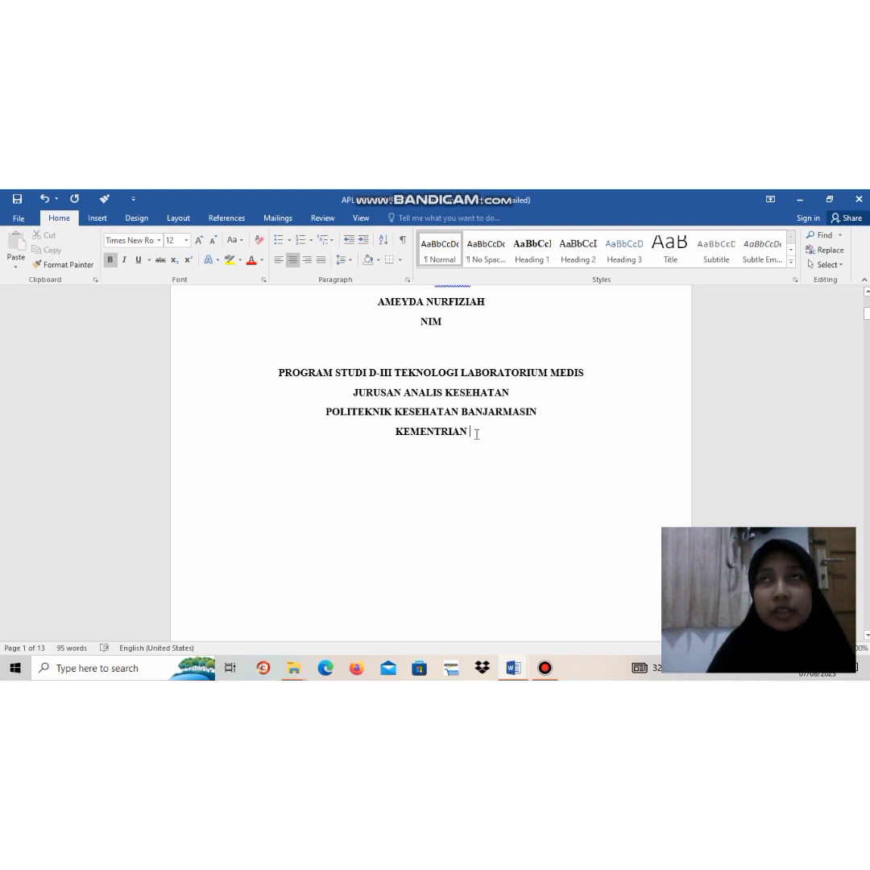
{"action": "type", "text": "KE"}
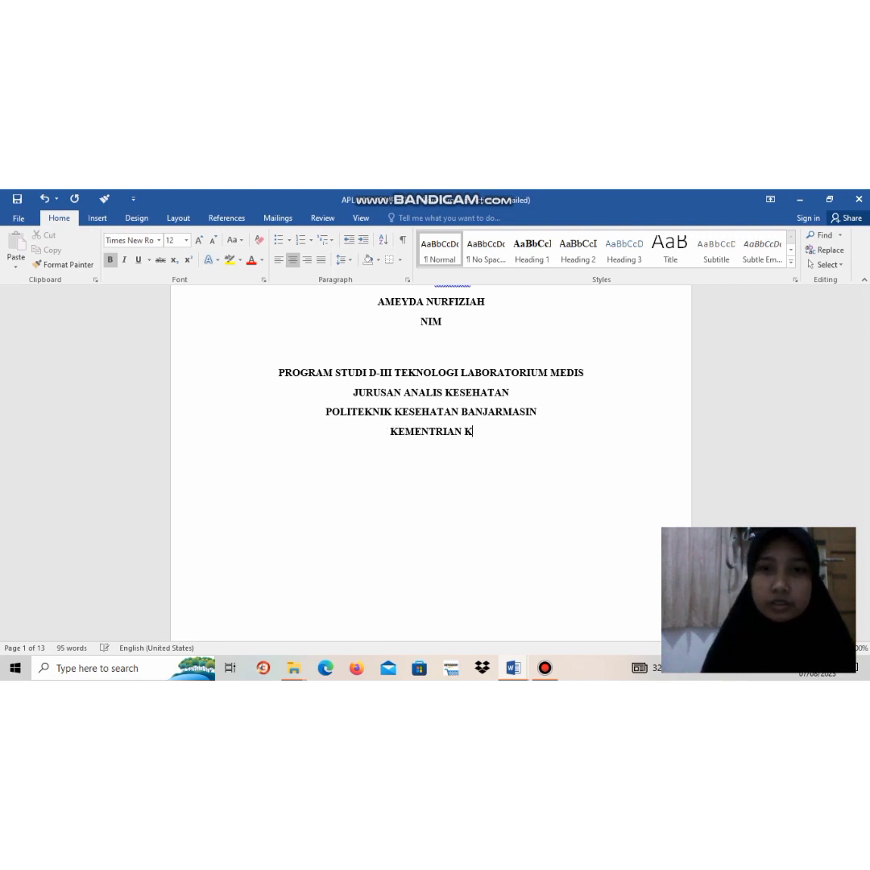
{"action": "type", "text": "SEHAT"}
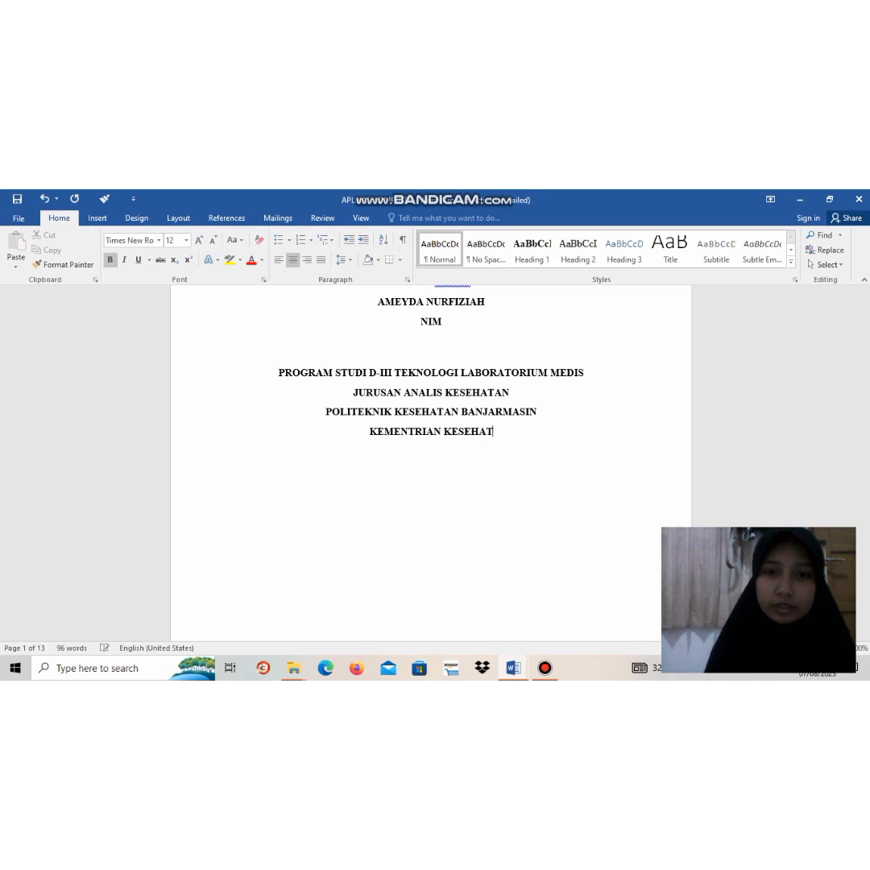
{"action": "type", "text": "AN RE"}
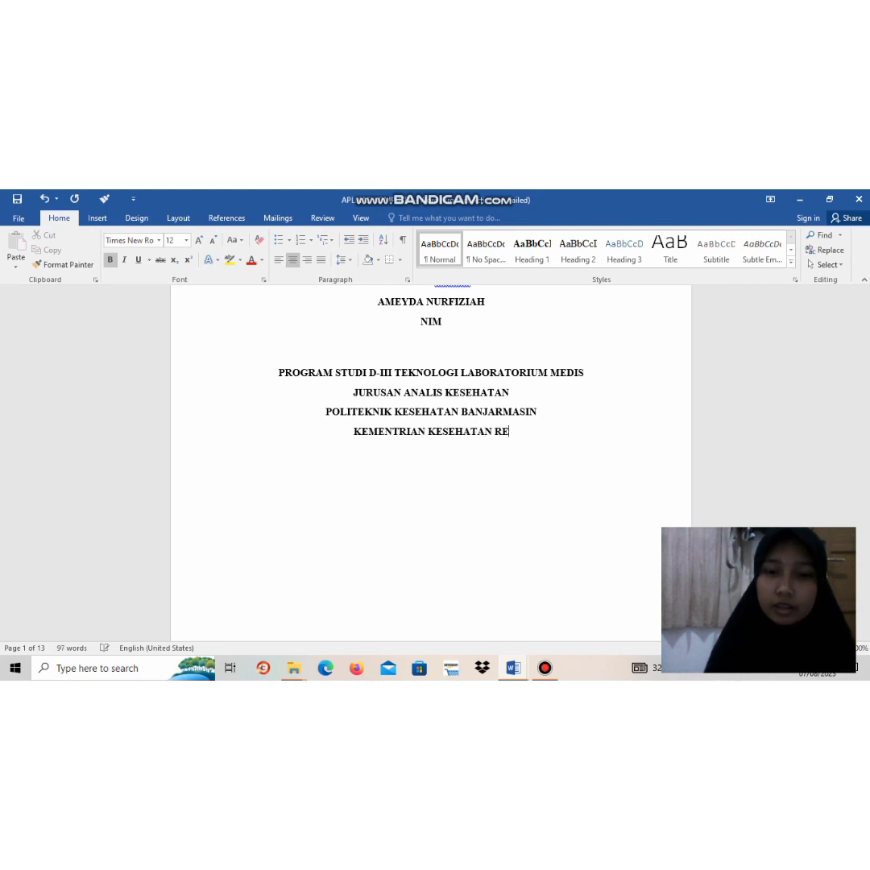
{"action": "type", "text": "PUBLIK "}
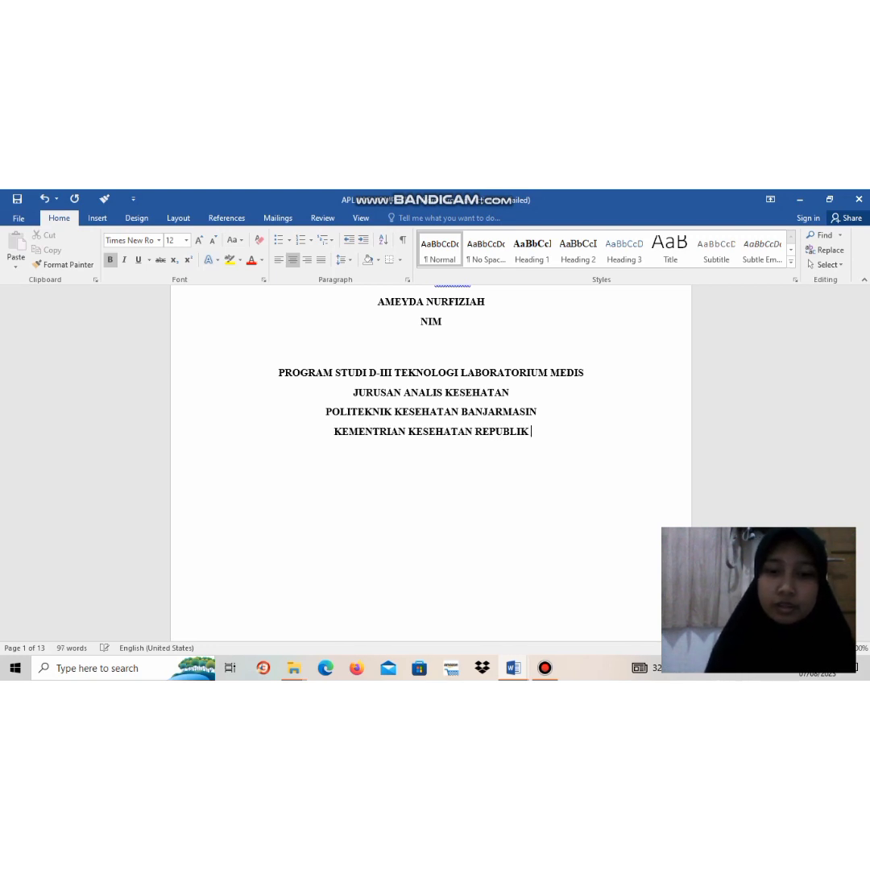
{"action": "type", "text": "INDONESIA"}
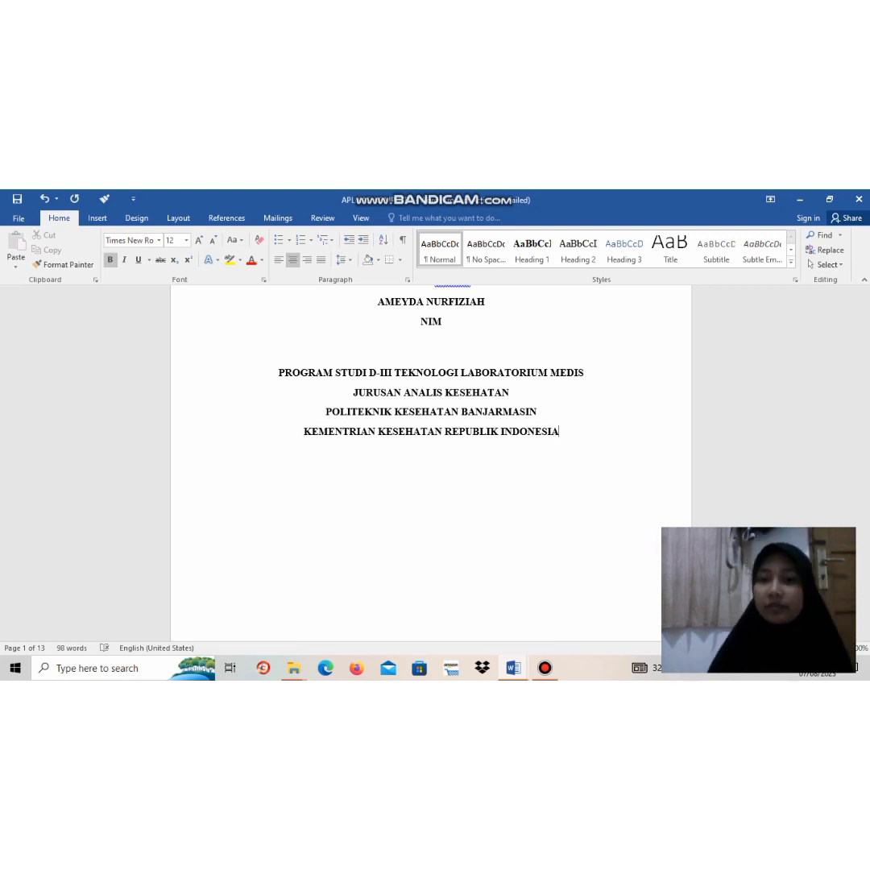
{"action": "key", "text": "Return"}
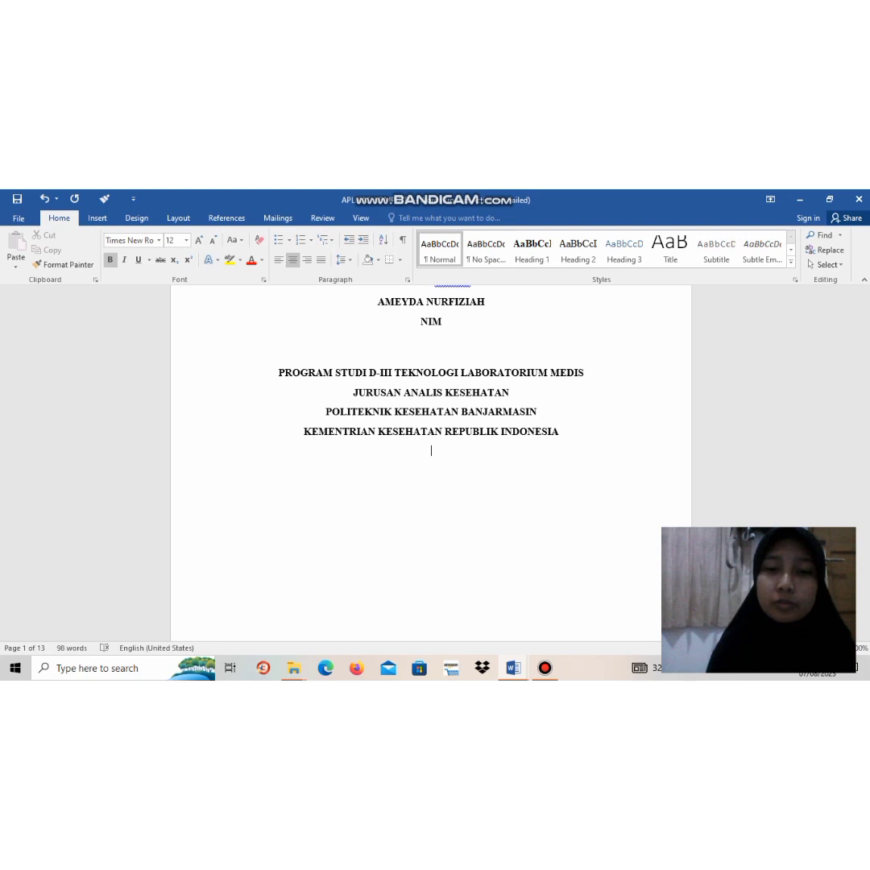
{"action": "type", "text": "2023"}
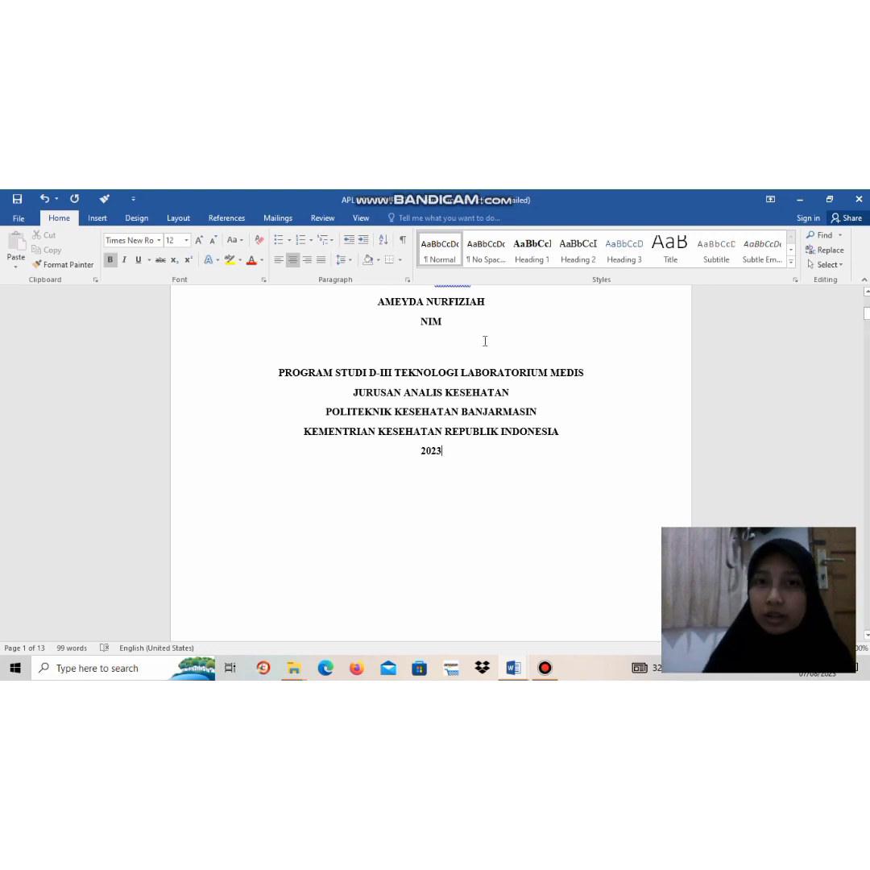
- Insert three more blank lines between the NIM line and the PROGRAM STUDI block
{"action": "left_click", "coordinate": [462, 328]}
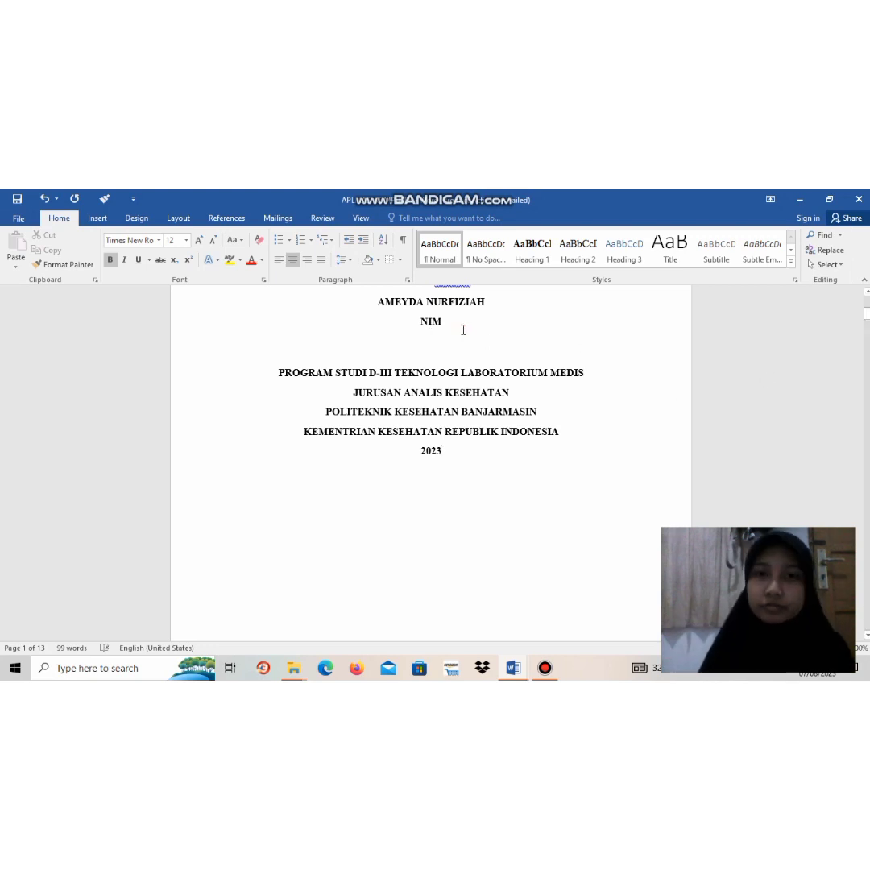
{"action": "key", "text": "Return"}
{"action": "key", "text": "Return"}
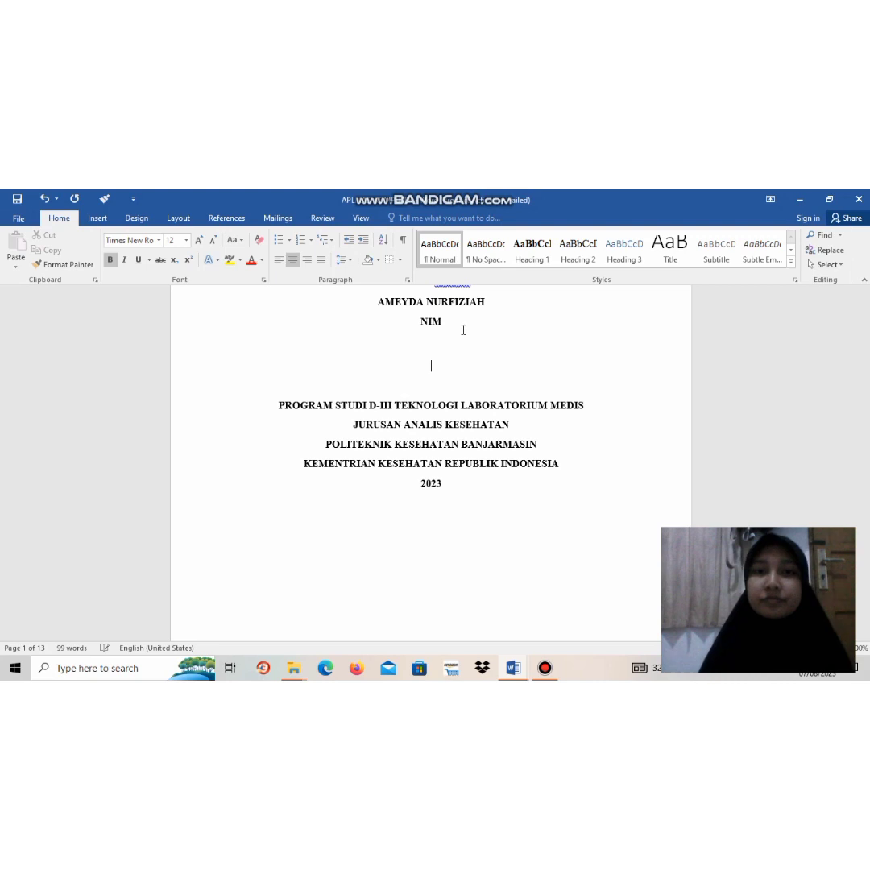
{"action": "key", "text": "Return"}
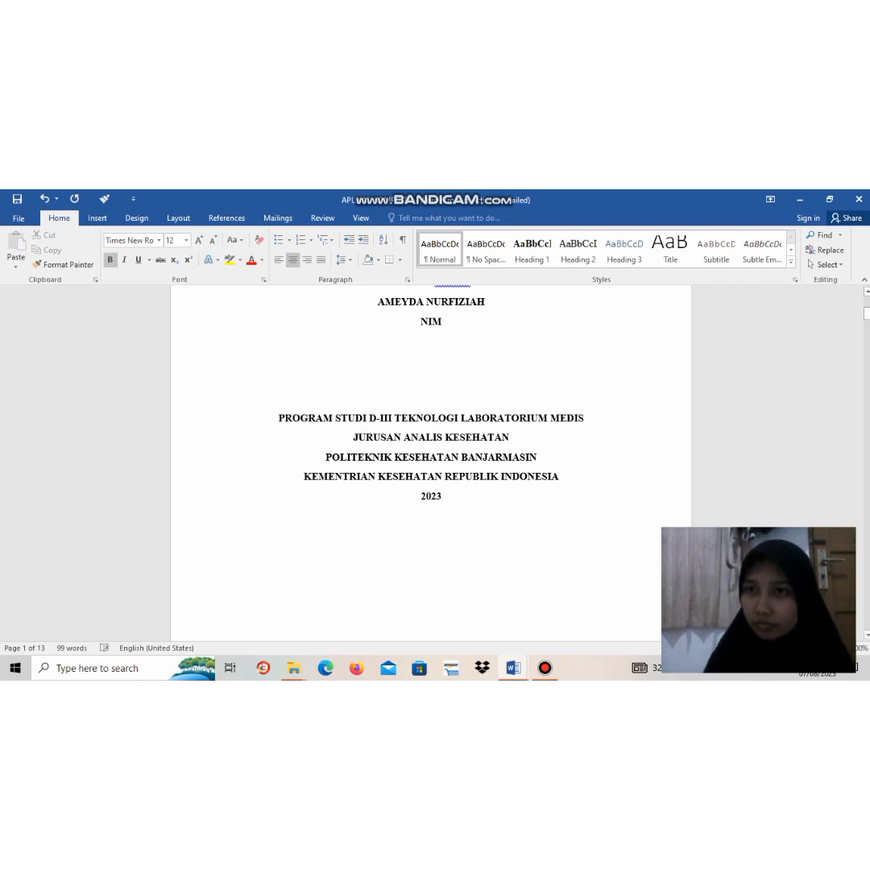
- Insert a blank line between the cover page logo and the DIBUAT OLEH line
{"action": "scroll", "coordinate": [564, 495], "scroll_direction": "up", "scroll_amount": 6}
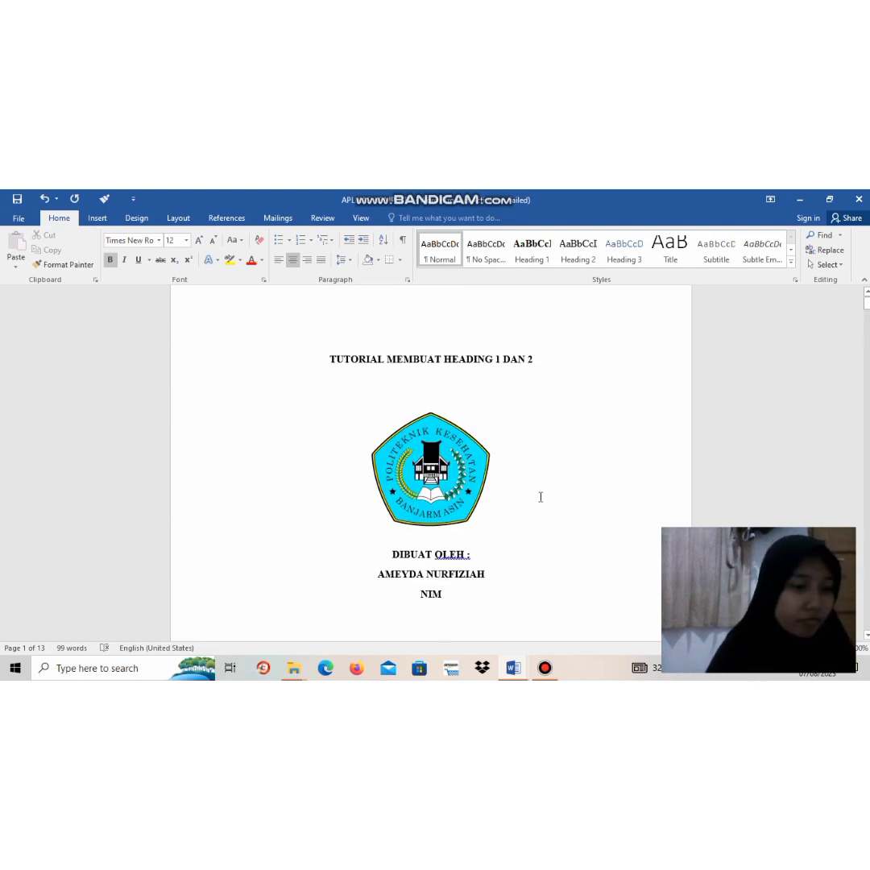
{"action": "left_click", "coordinate": [489, 503]}
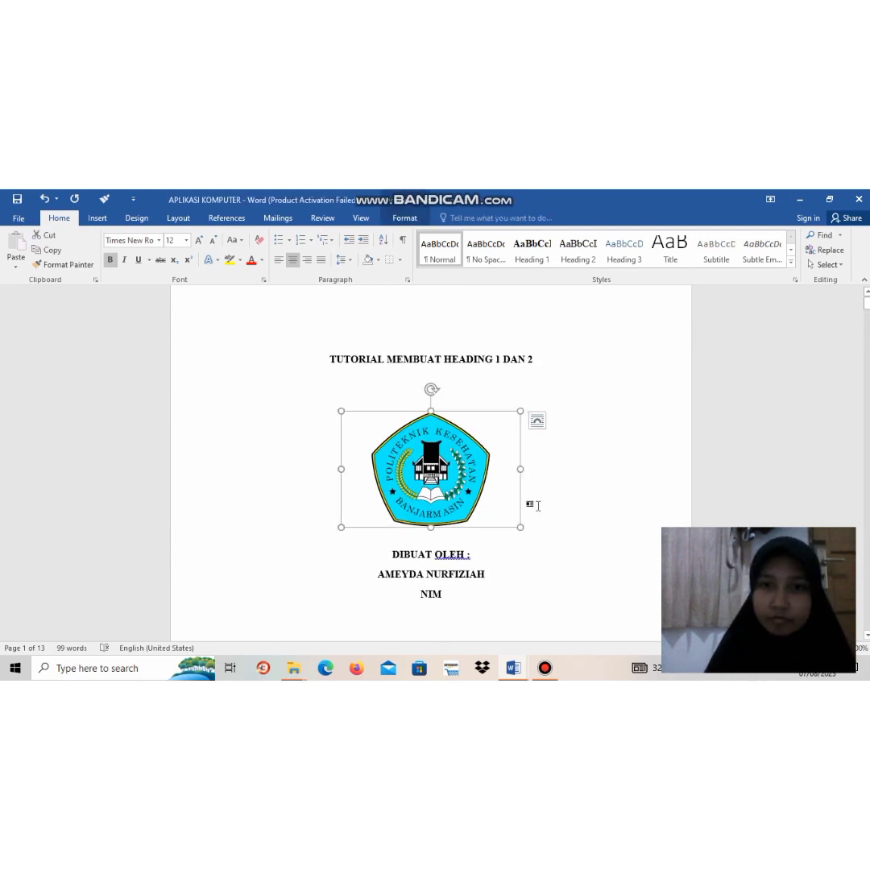
{"action": "left_click", "coordinate": [531, 505]}
{"action": "key", "text": "Return"}
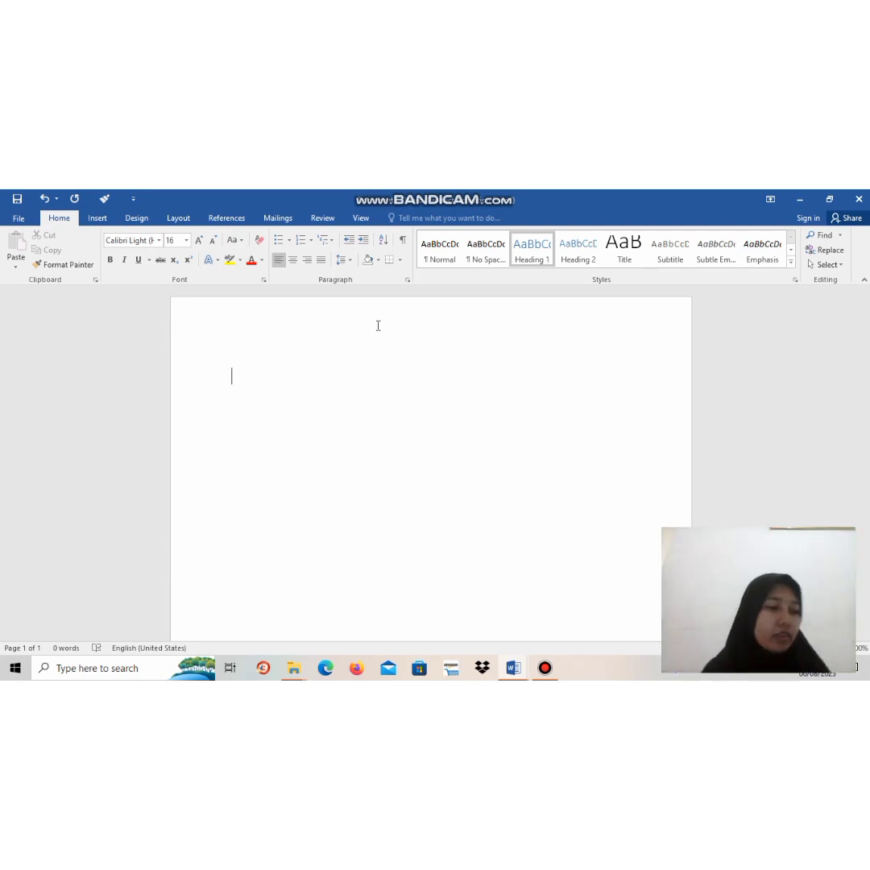
- Modify the Heading 1 style to use the Times New Roman font at size 12
{"action": "right_click", "coordinate": [539, 260]}
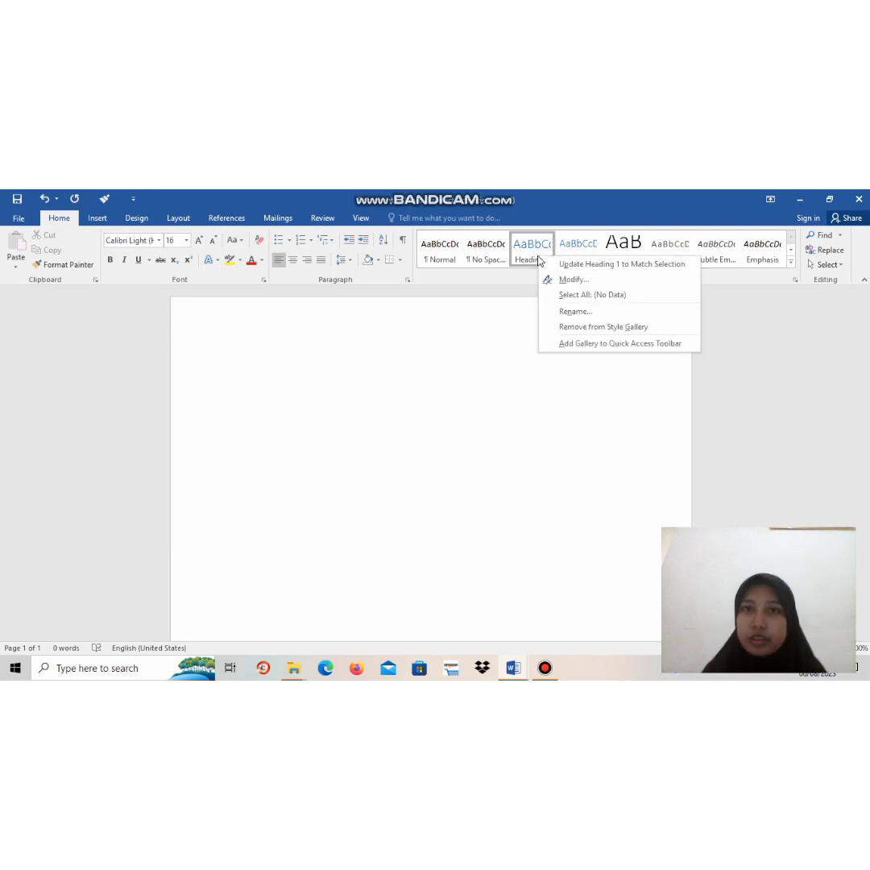
{"action": "left_click", "coordinate": [588, 279]}
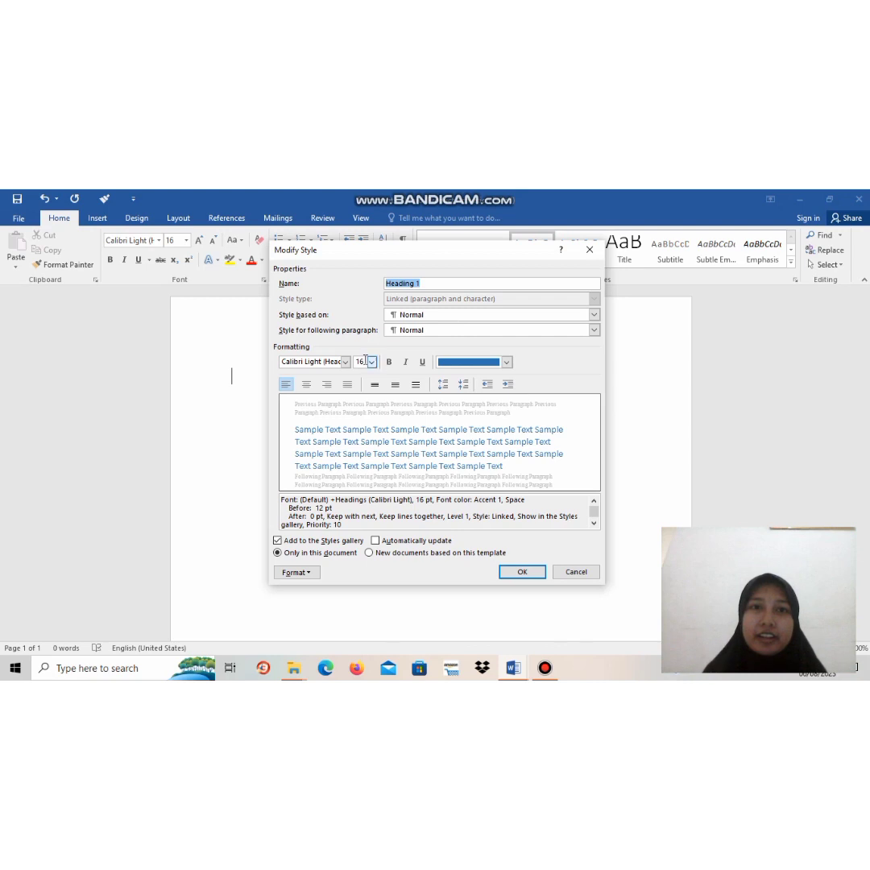
{"action": "left_click", "coordinate": [348, 362]}
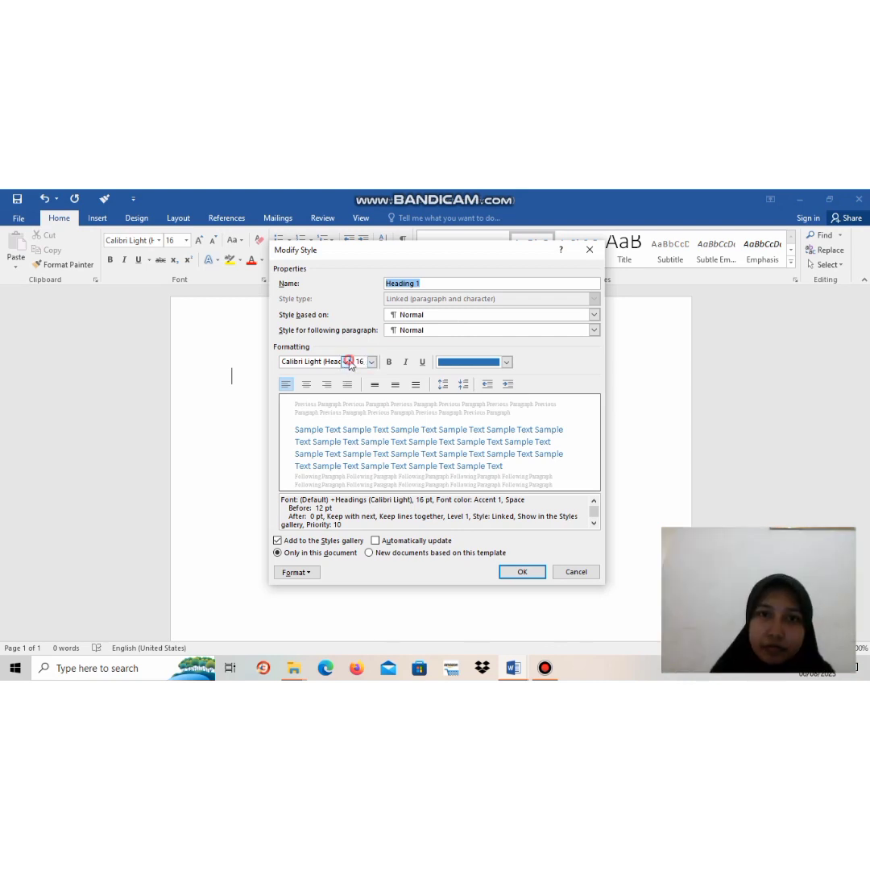
{"action": "left_click", "coordinate": [347, 362]}
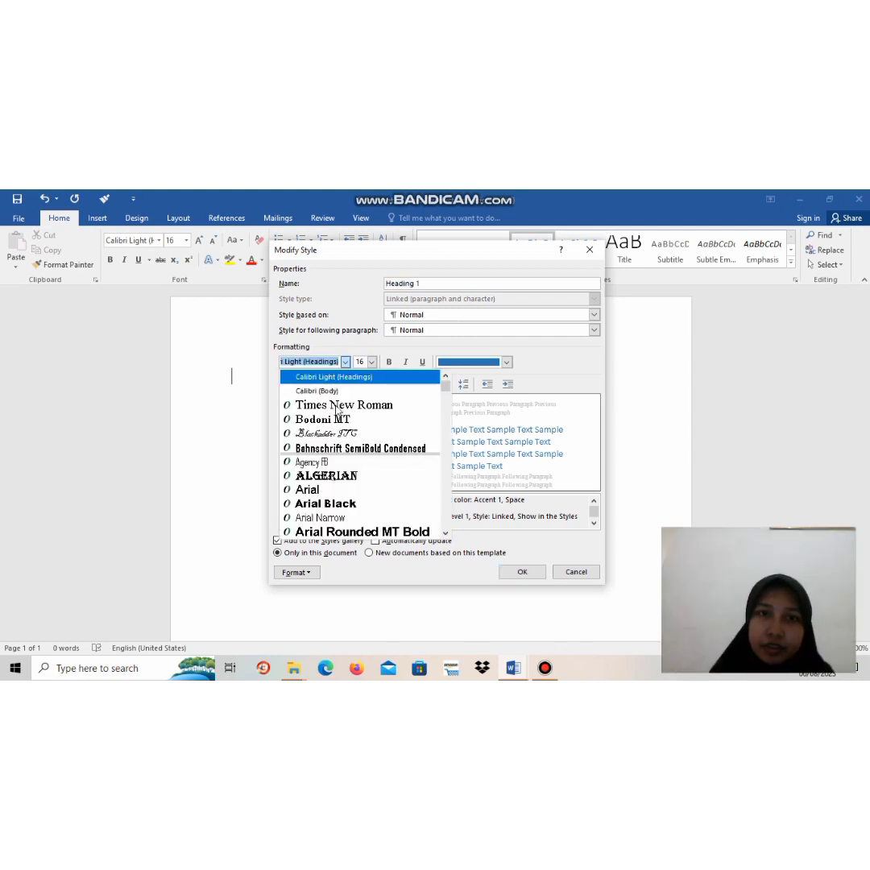
{"action": "key", "text": "Down"}
{"action": "key", "text": "Down"}
{"action": "key", "text": "Return"}
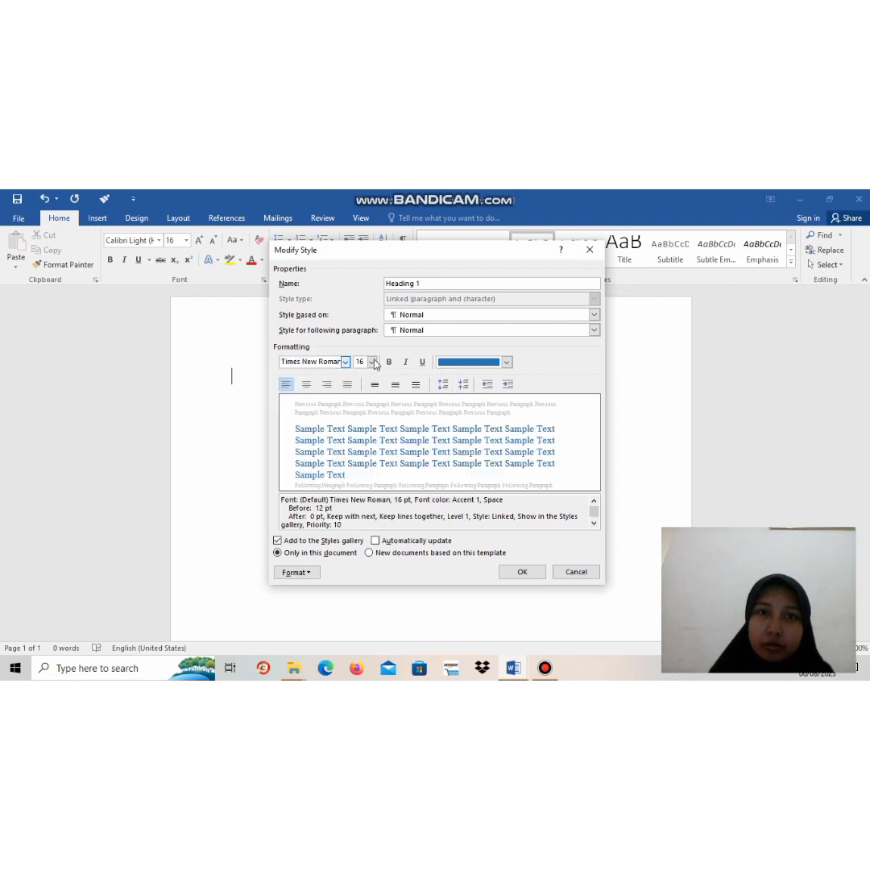
{"action": "left_click", "coordinate": [371, 362]}
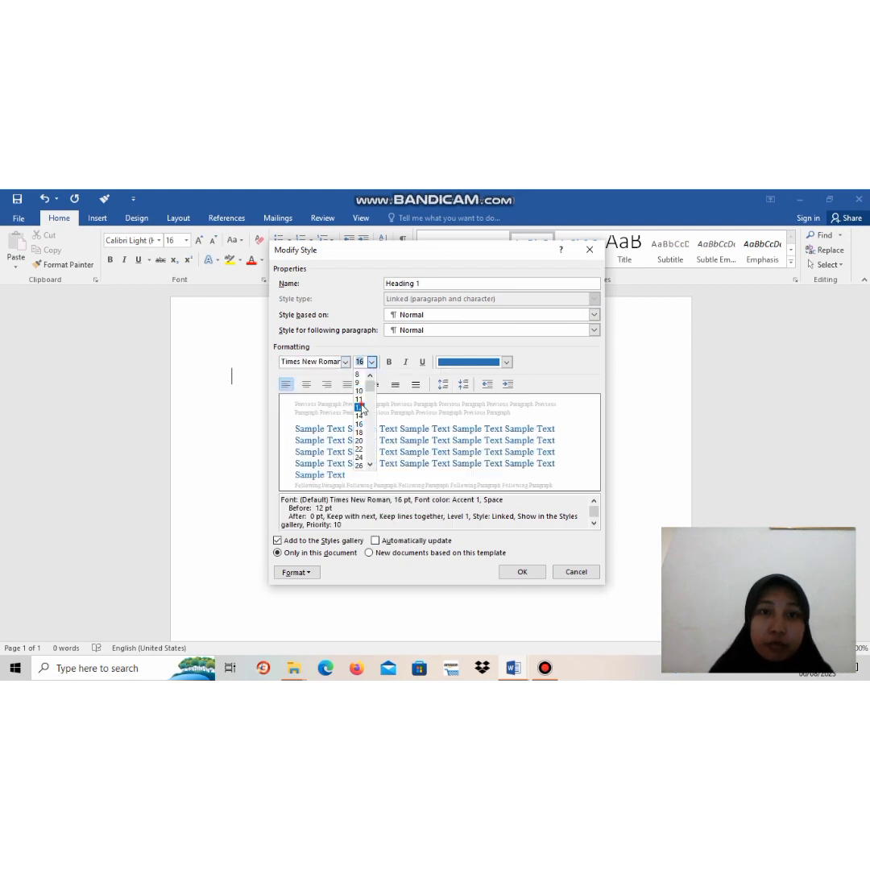
{"action": "left_click", "coordinate": [359, 407]}
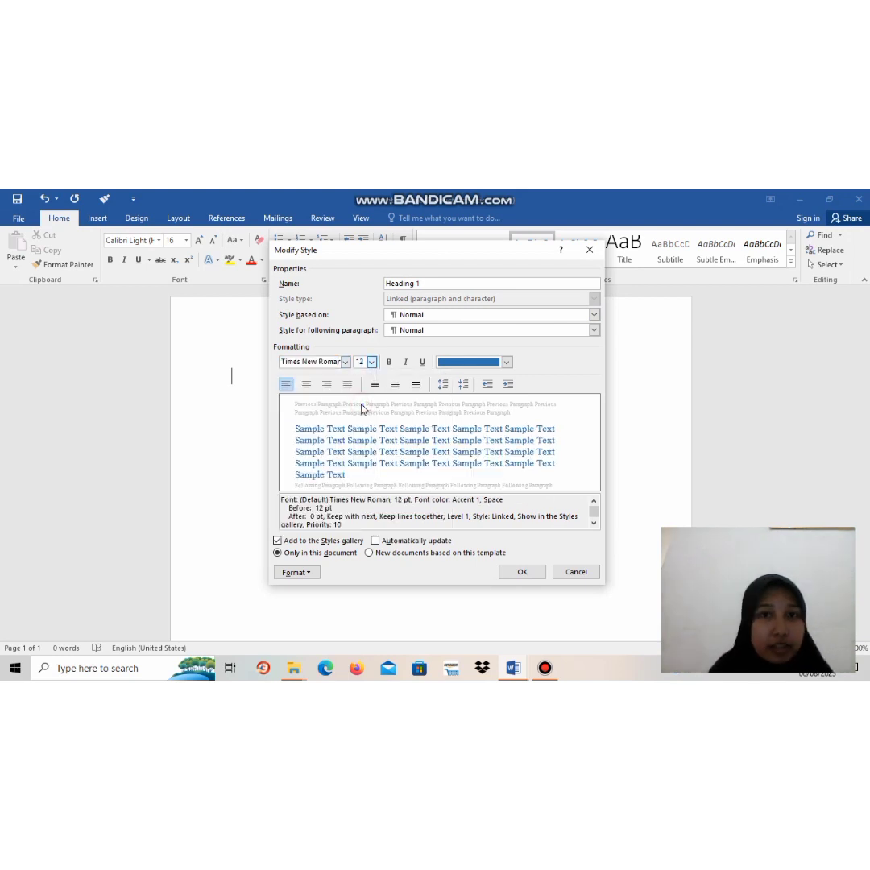
- Make the Heading 1 style bold with black (Text 1) as its font color
{"action": "left_click", "coordinate": [389, 362]}
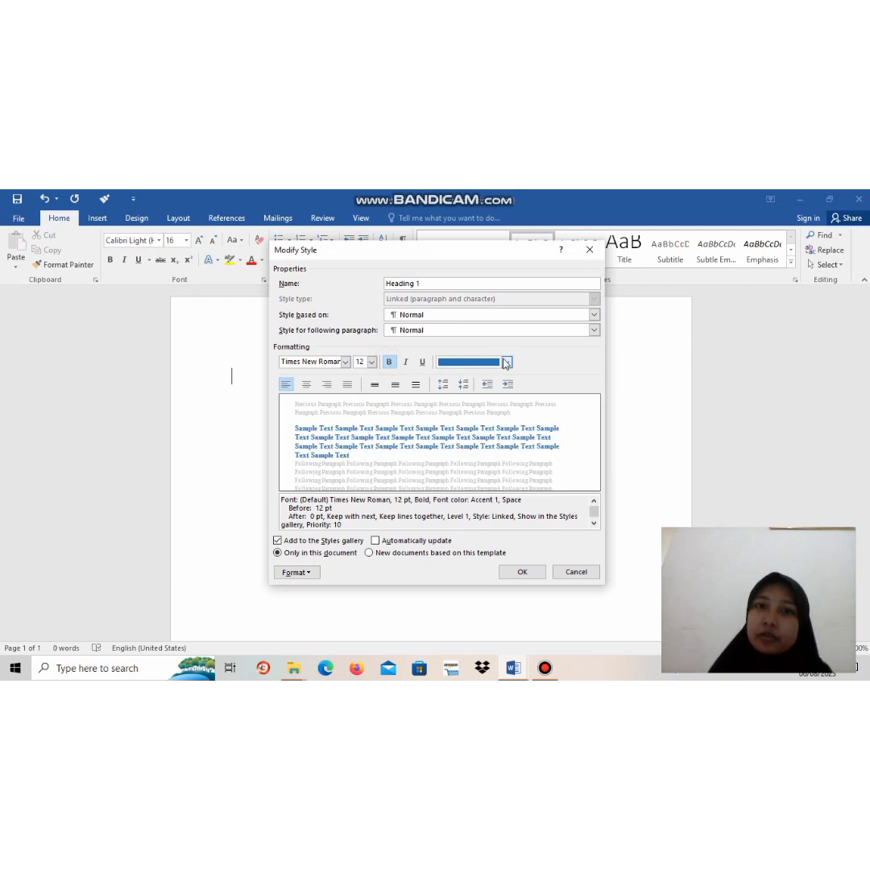
{"action": "left_click", "coordinate": [506, 363]}
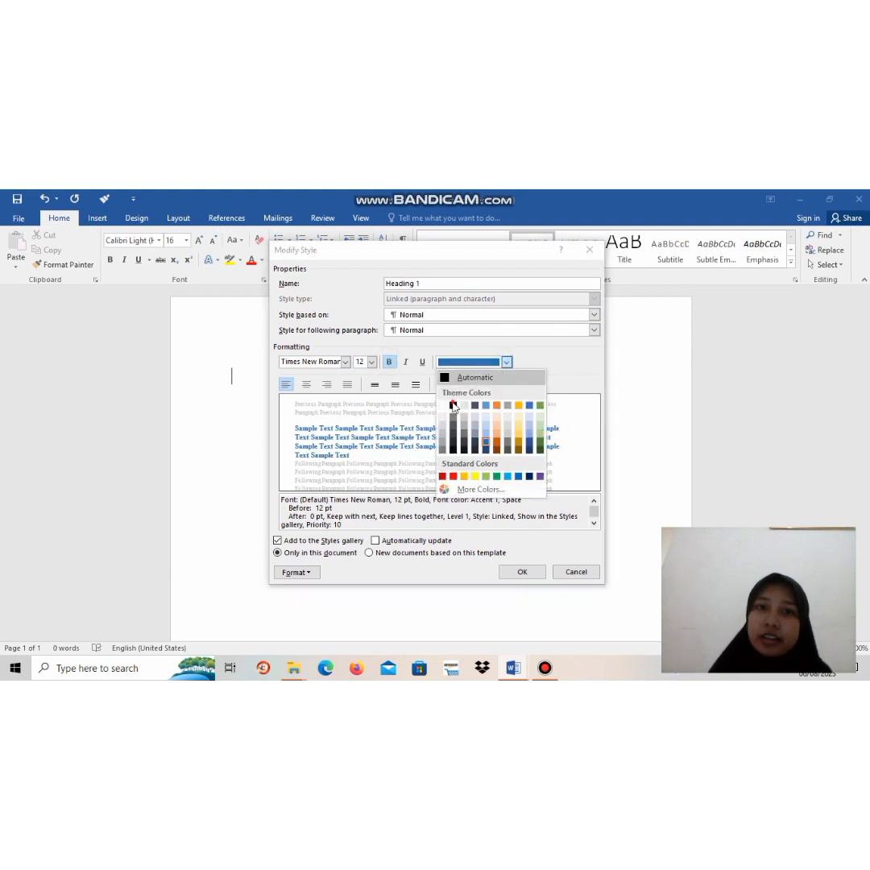
{"action": "left_click", "coordinate": [453, 404]}
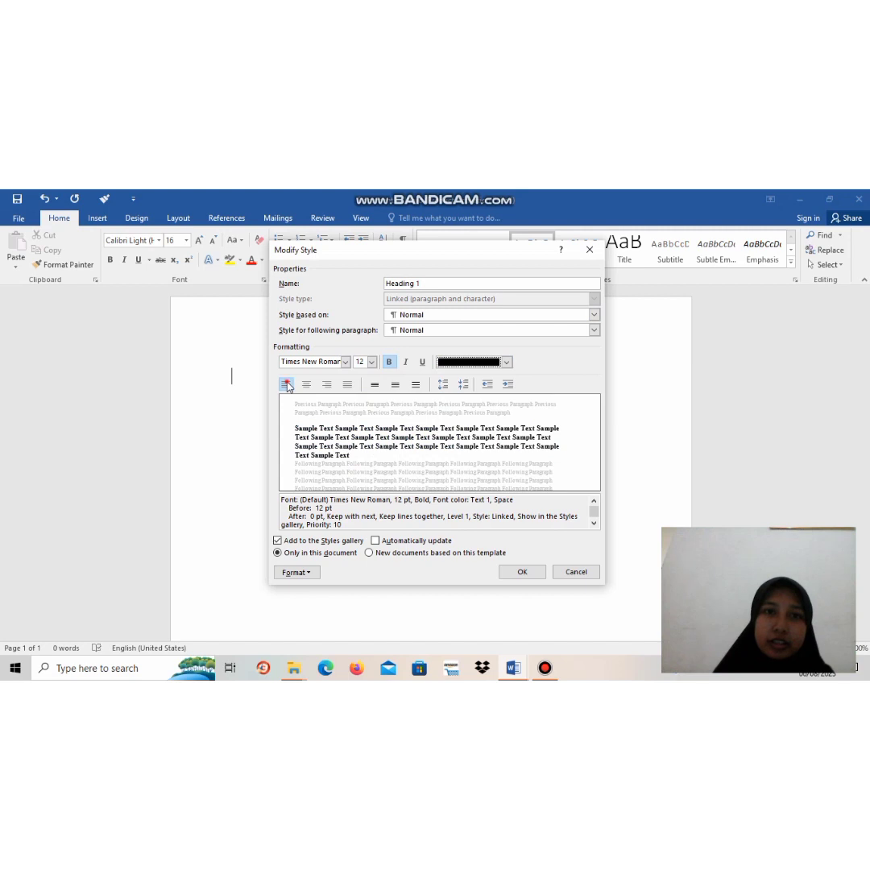
- Set the Heading 1 style to centered alignment with double line spacing
{"action": "left_click", "coordinate": [288, 385]}
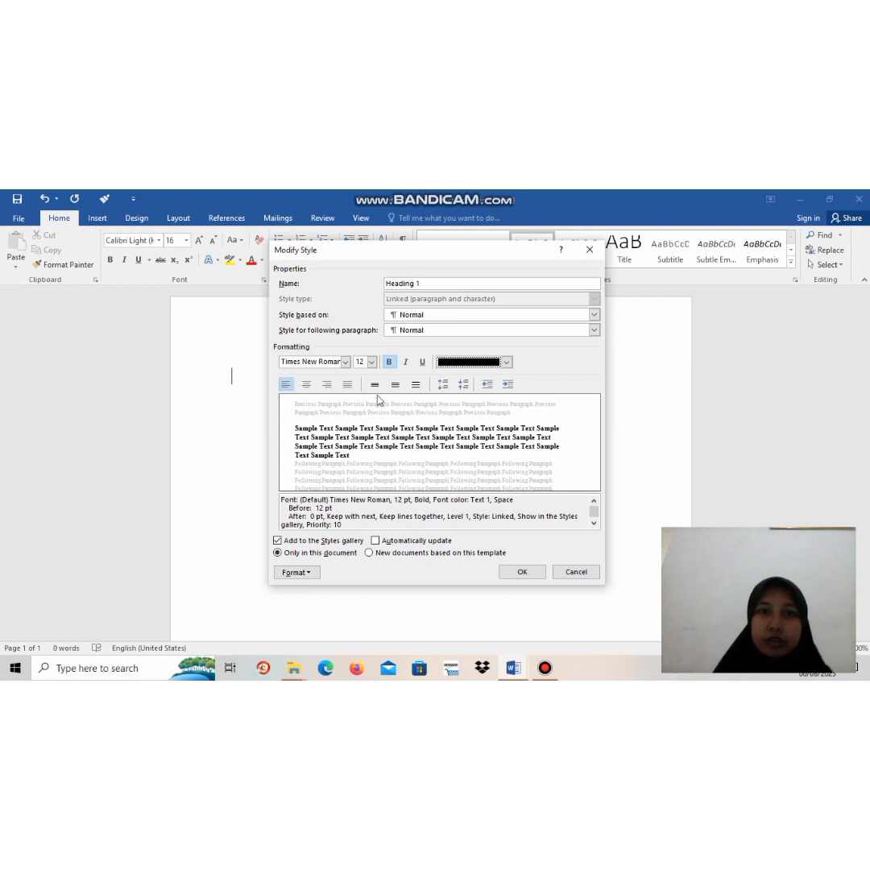
{"action": "left_click", "coordinate": [306, 385]}
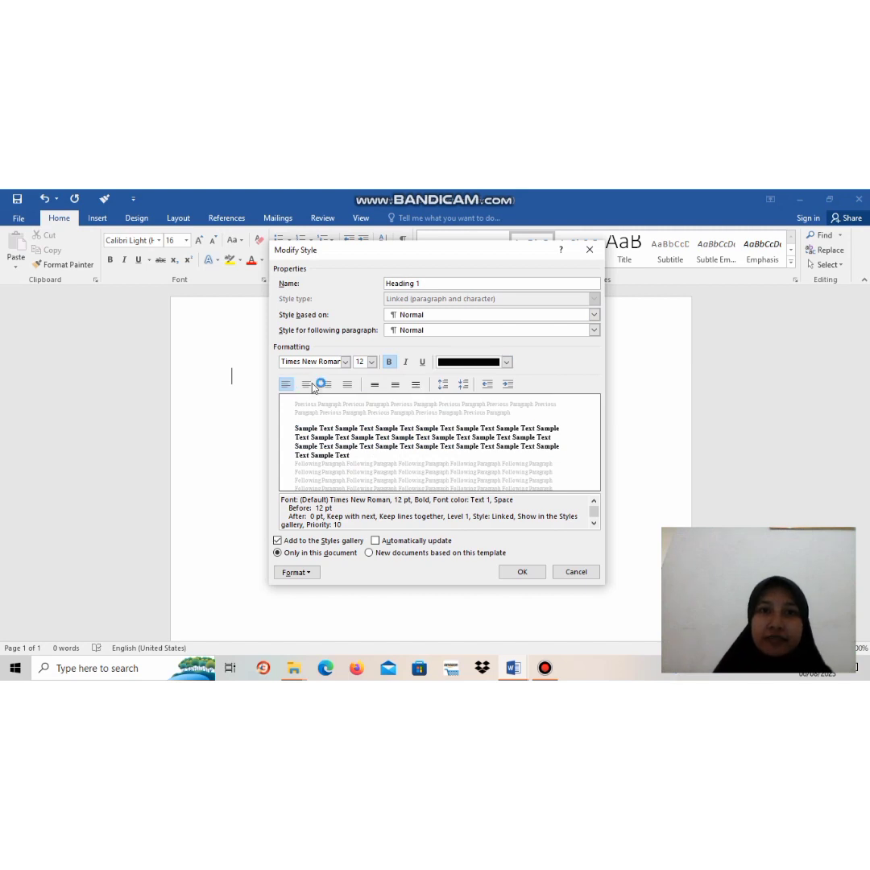
{"action": "left_click", "coordinate": [416, 385]}
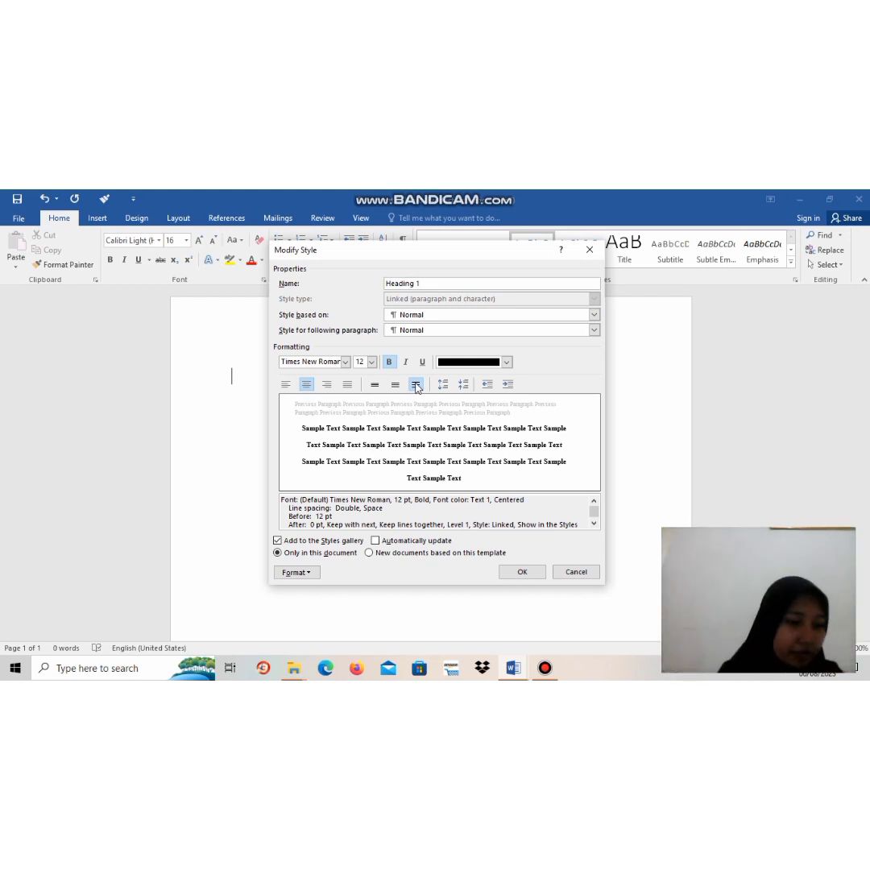
- Set the Heading 1 style's paragraph spacing before to 0 pt and accept the paragraph settings
{"action": "left_click", "coordinate": [286, 572]}
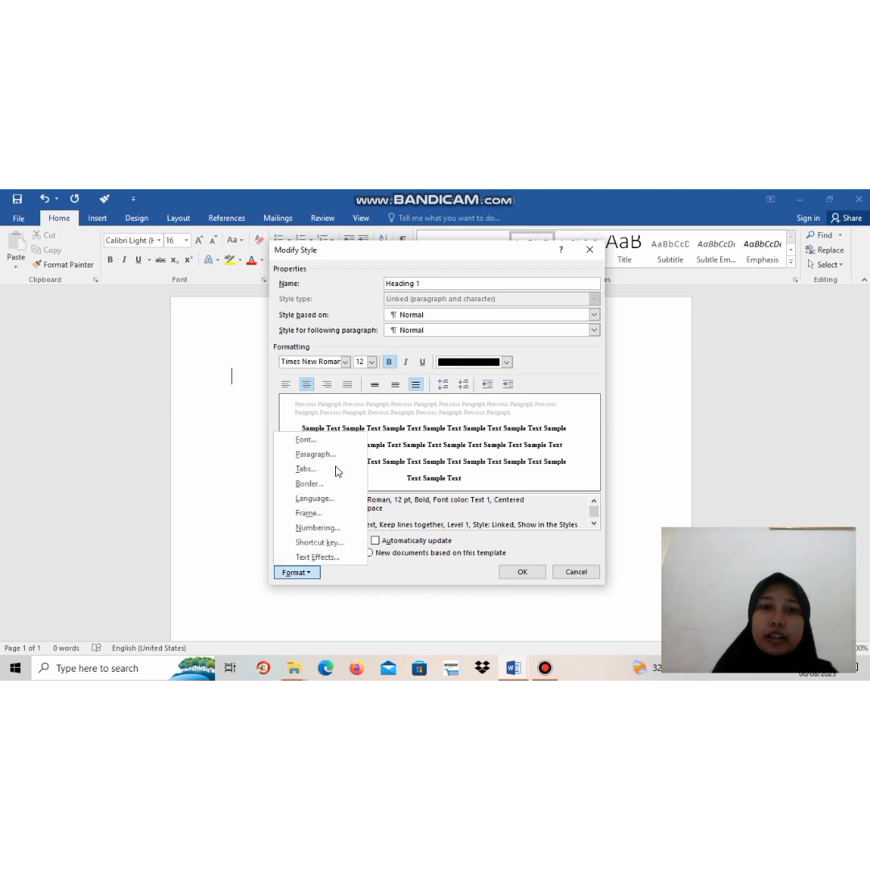
{"action": "left_click", "coordinate": [331, 456]}
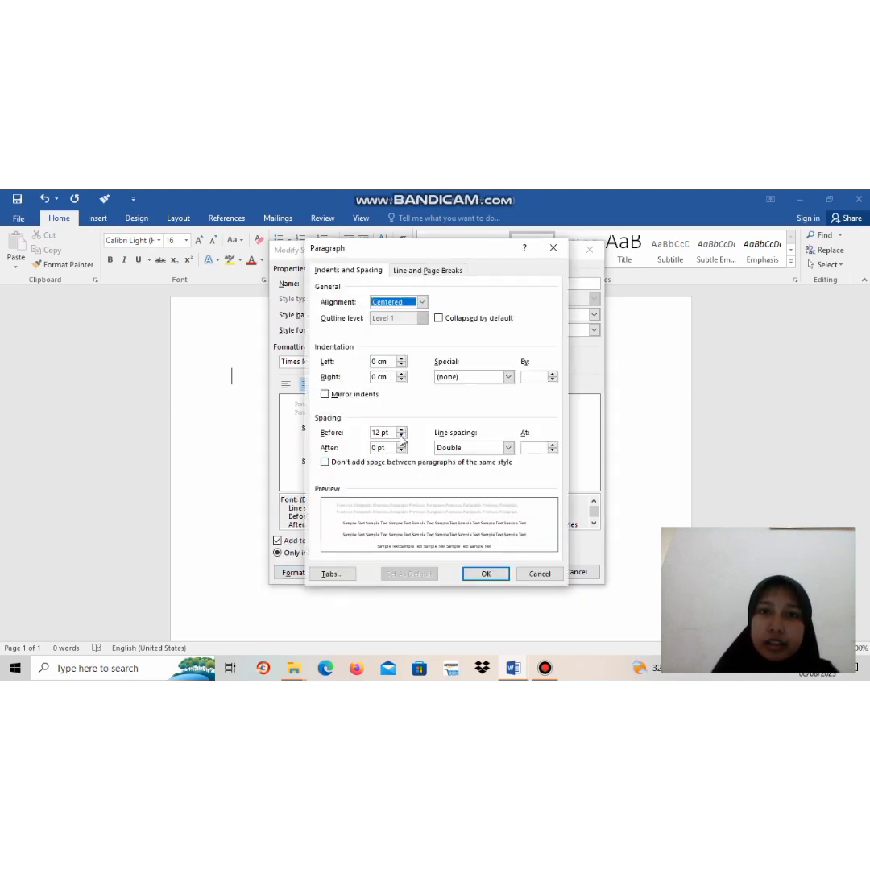
{"action": "left_click", "coordinate": [401, 436]}
{"action": "left_click", "coordinate": [401, 436]}
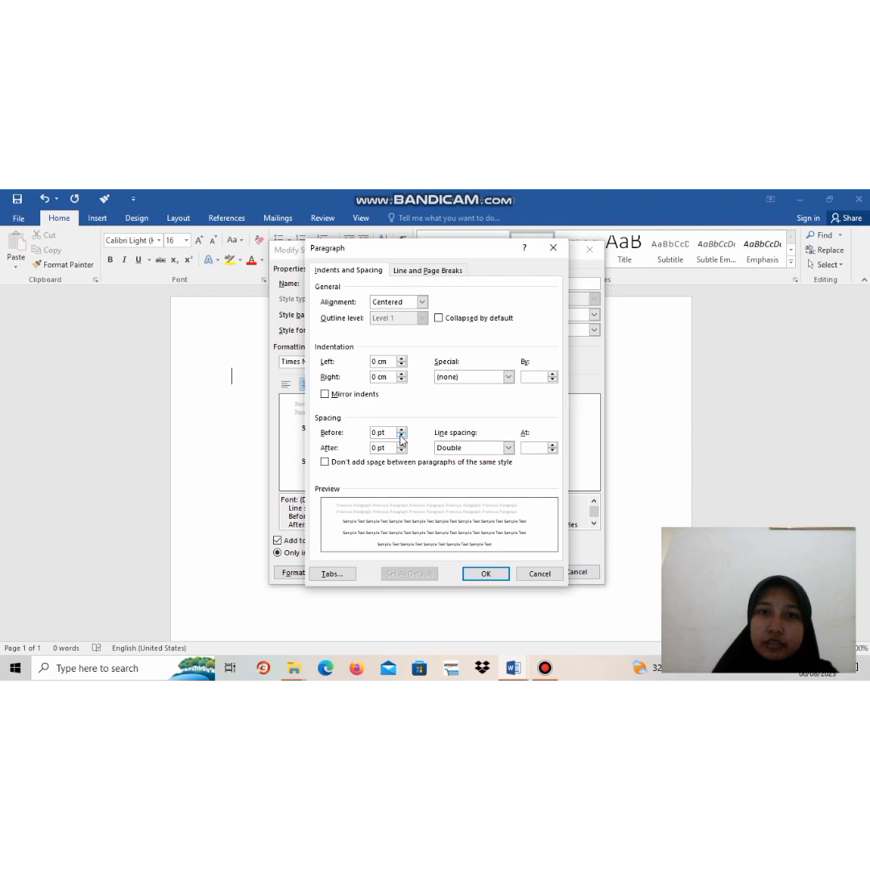
{"action": "left_click", "coordinate": [480, 574]}
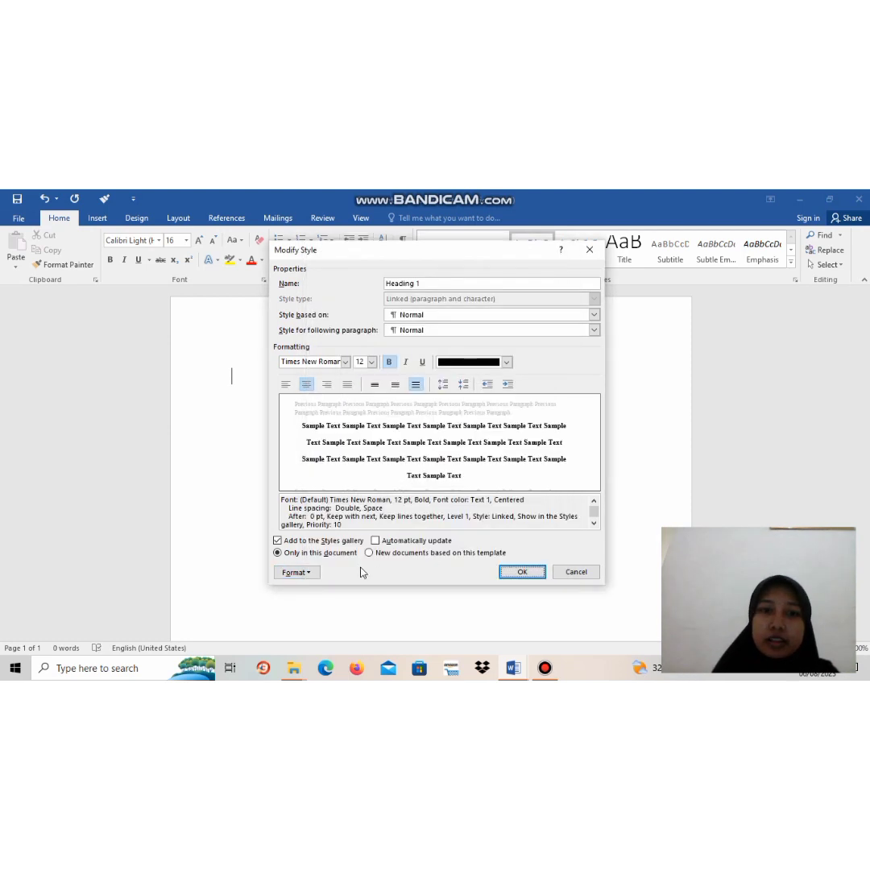
- Keep the Heading 1 style's numbering at None and save the style changes
{"action": "left_click", "coordinate": [304, 573]}
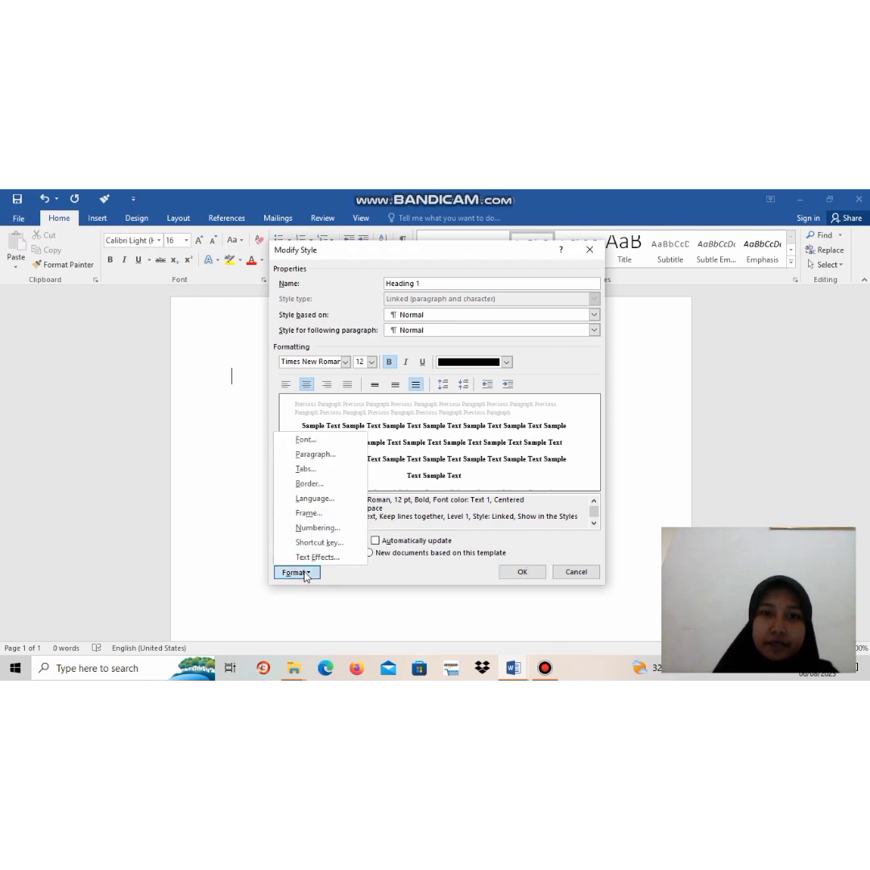
{"action": "left_click", "coordinate": [323, 529]}
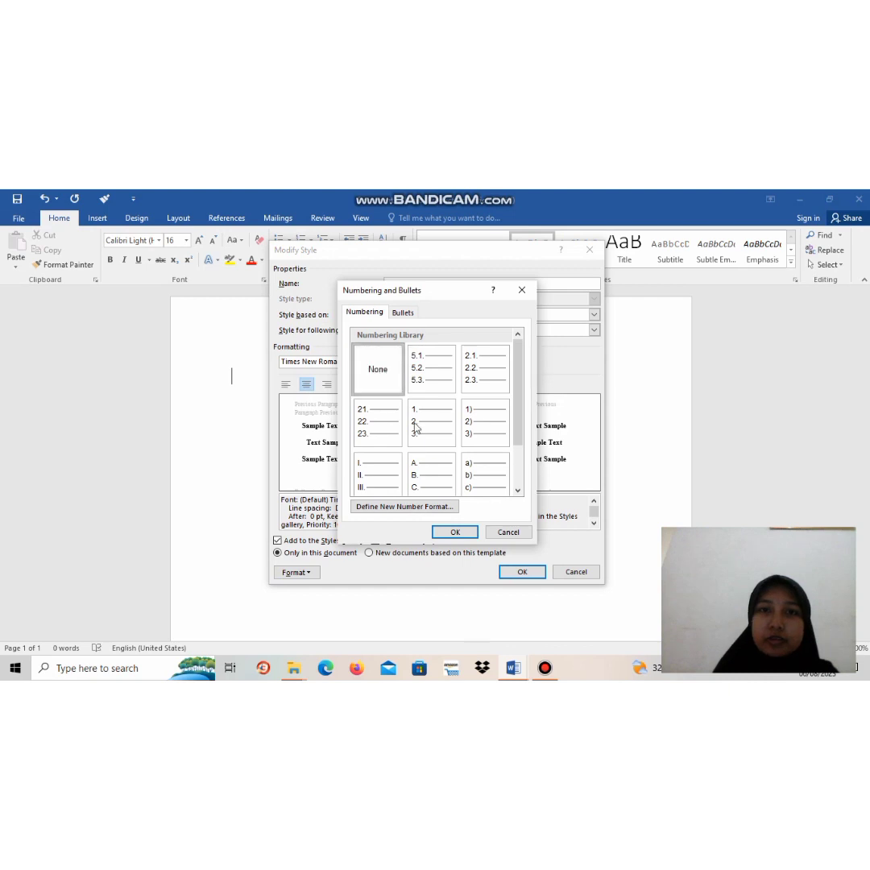
{"action": "left_click", "coordinate": [455, 532]}
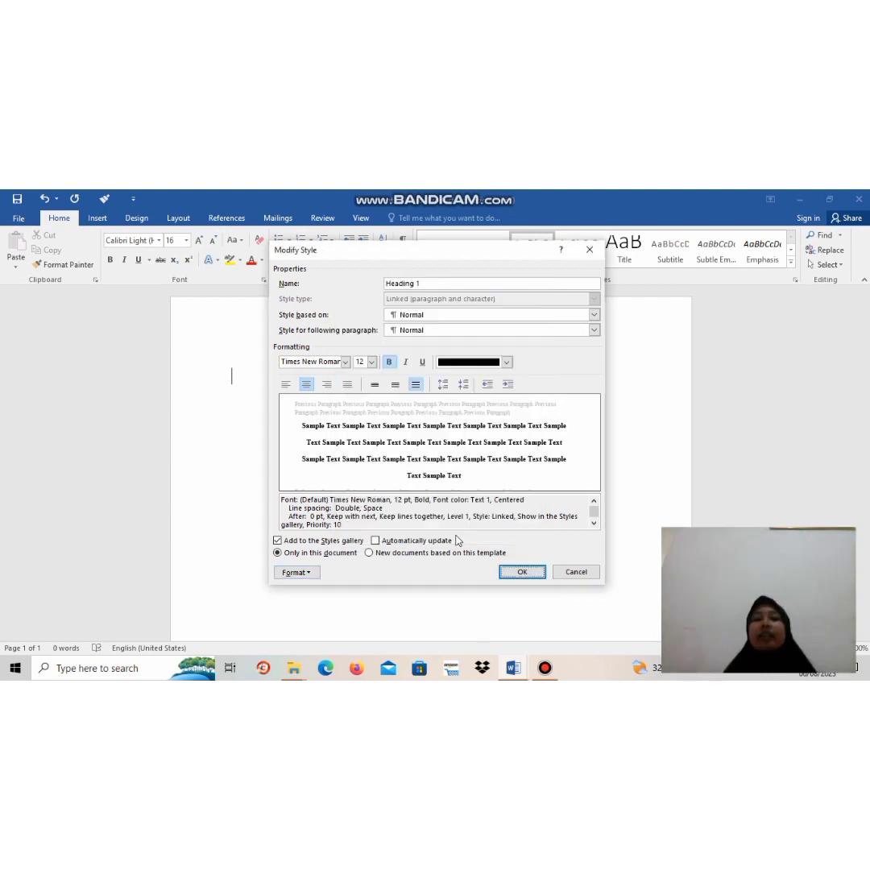
{"action": "left_click", "coordinate": [519, 572]}
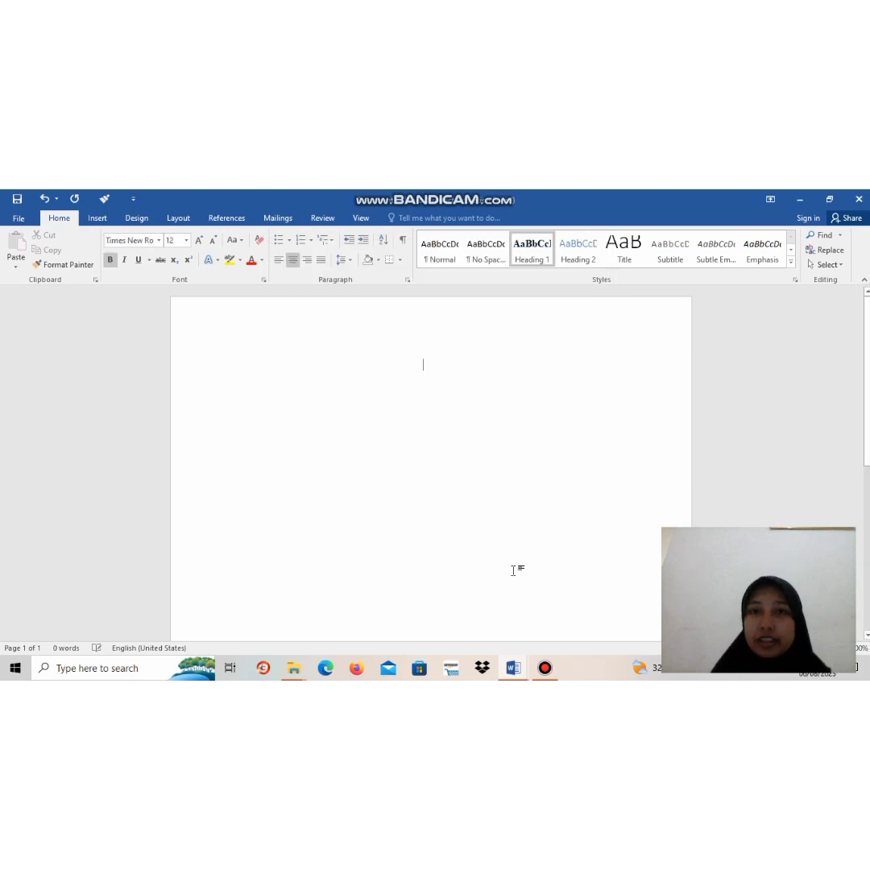
- Apply the Heading 2 style and modify it to use the Times New Roman font at size 12
{"action": "left_click", "coordinate": [585, 266]}
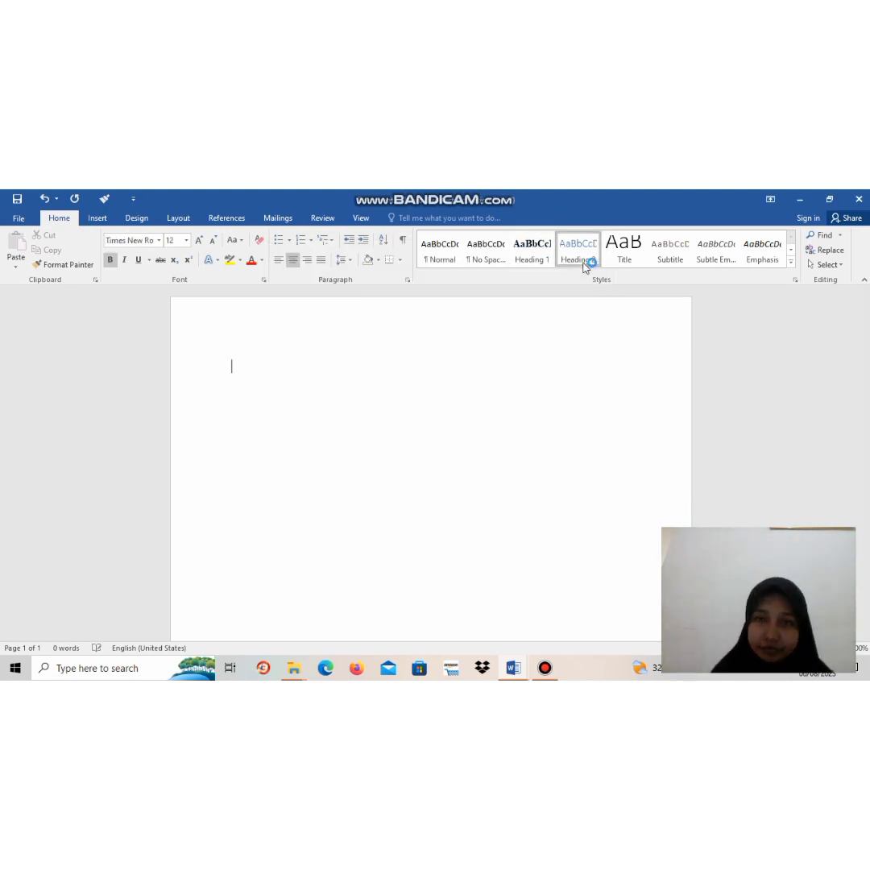
{"action": "right_click", "coordinate": [586, 265]}
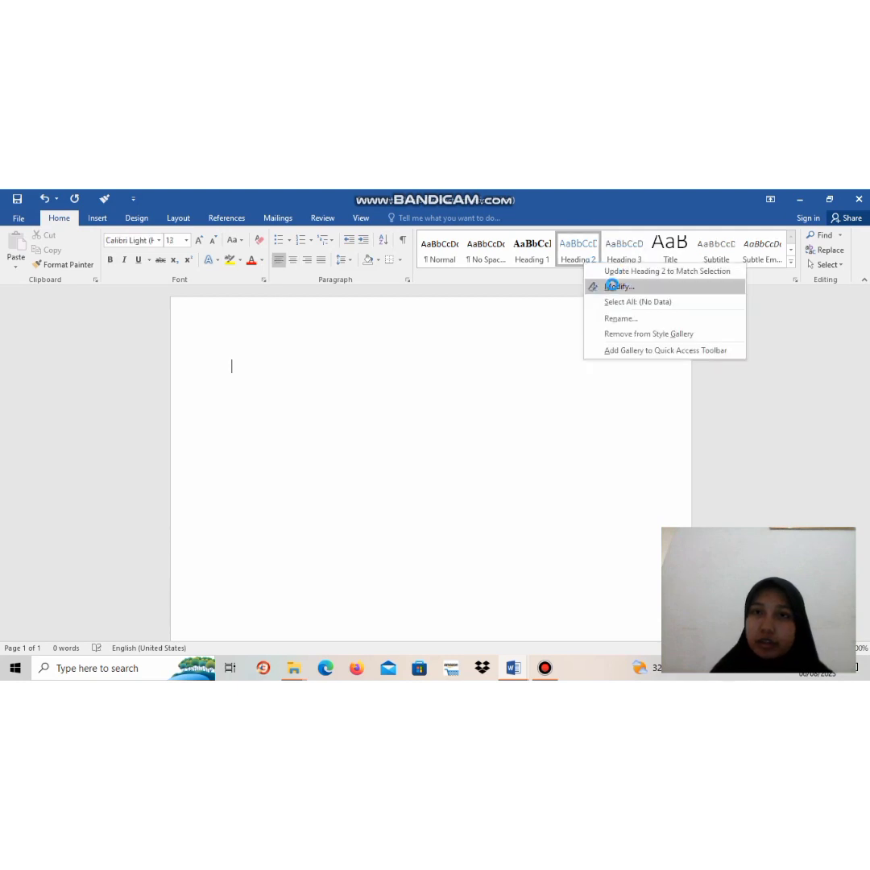
{"action": "left_click", "coordinate": [613, 286]}
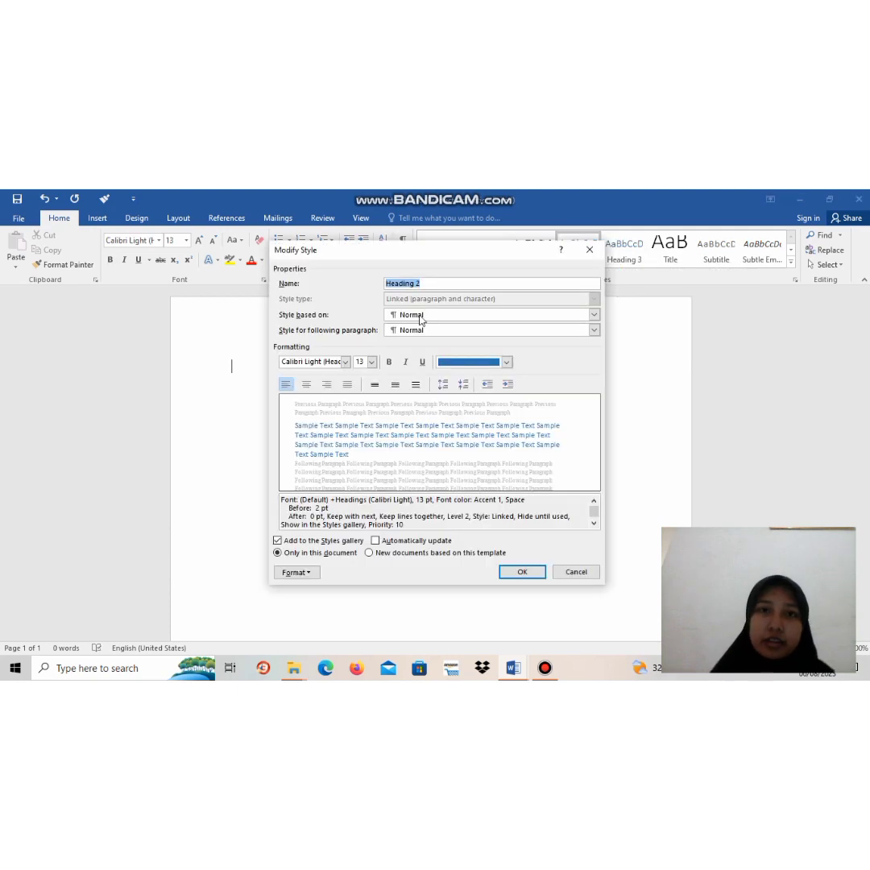
{"action": "left_click", "coordinate": [347, 367]}
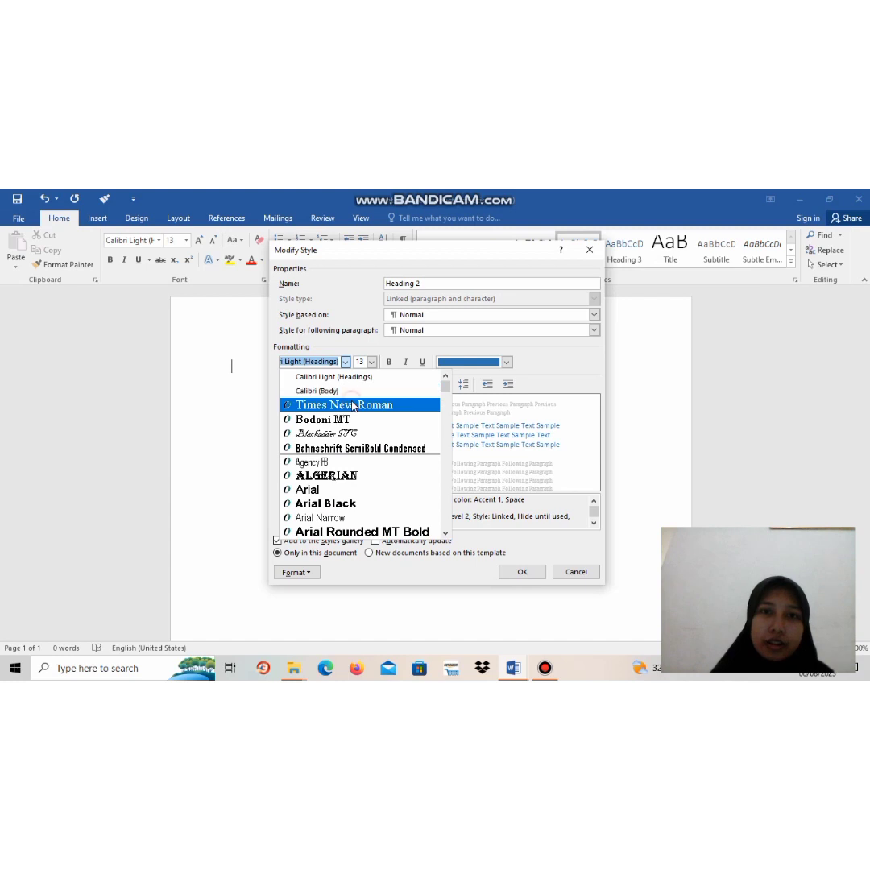
{"action": "key", "text": "Escape"}
{"action": "left_click", "coordinate": [371, 362]}
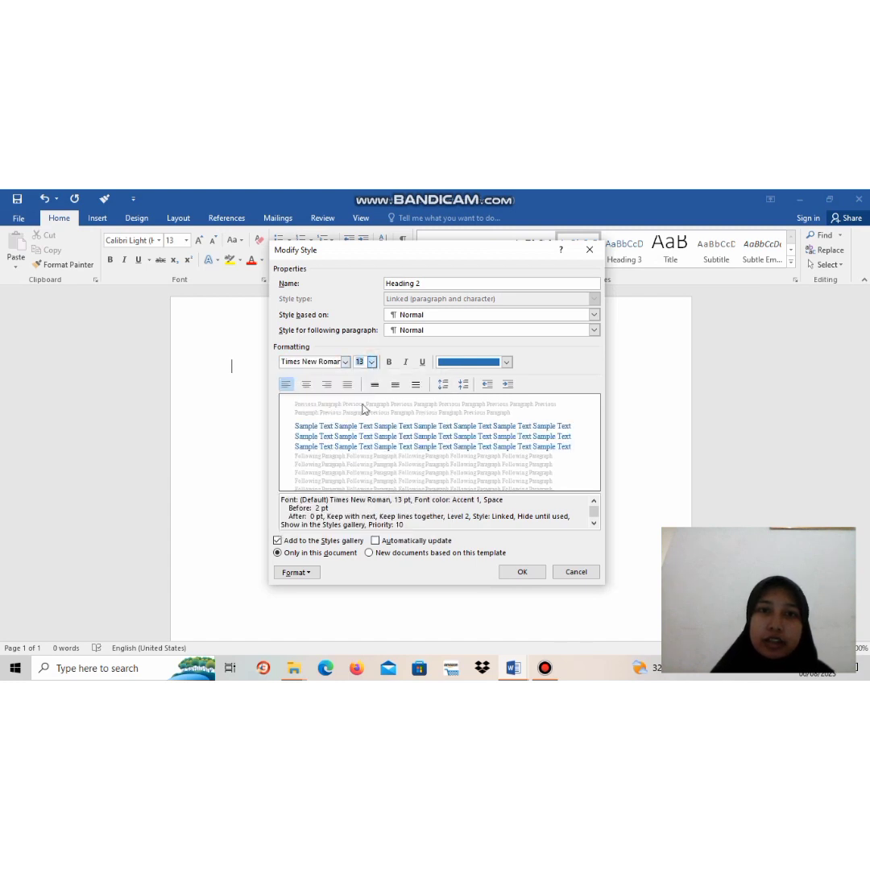
{"action": "left_click", "coordinate": [360, 407]}
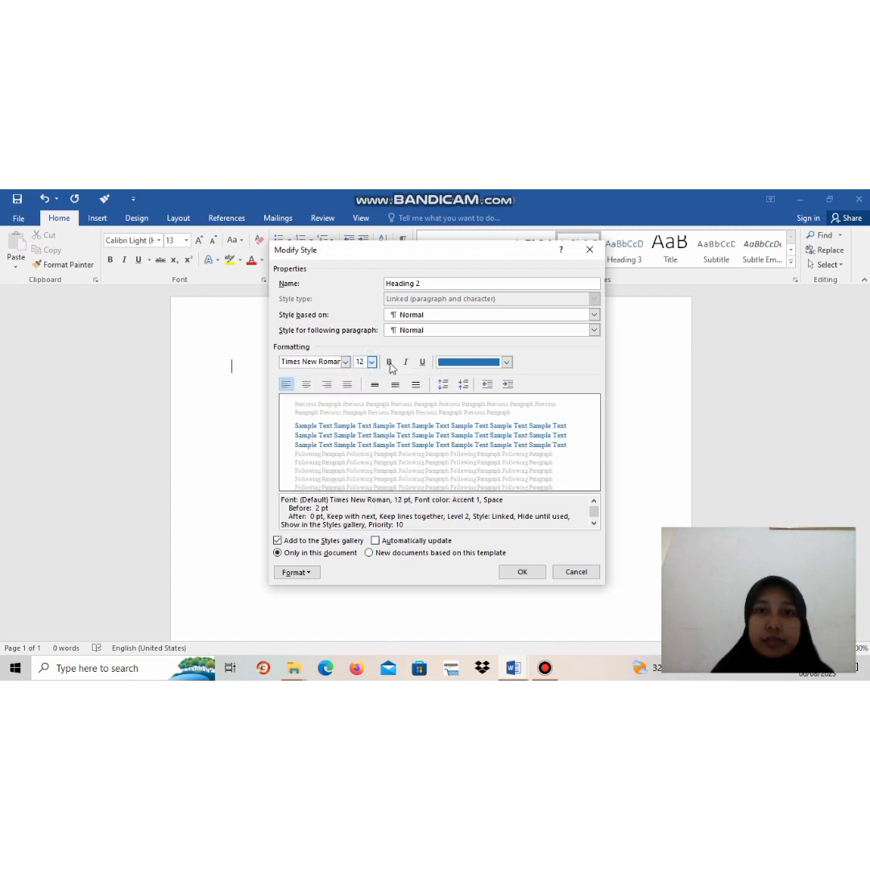
- Set the Heading 2 style's font color to black (Text 1) and its line spacing to double
{"action": "left_click", "coordinate": [507, 363]}
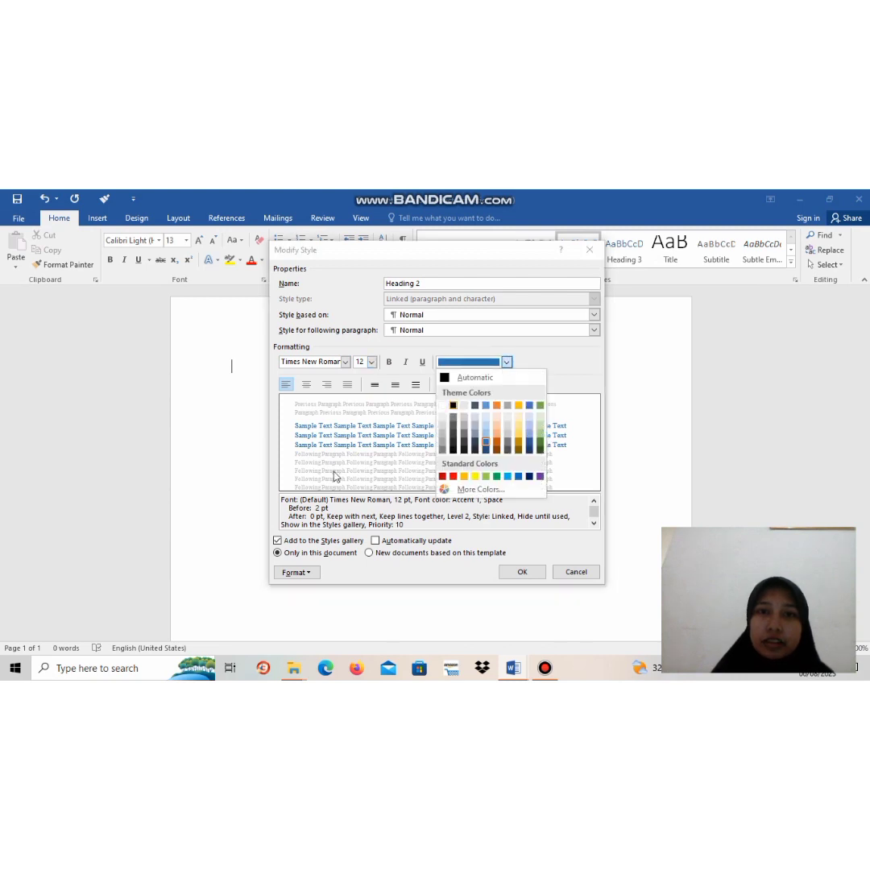
{"action": "left_click", "coordinate": [462, 406]}
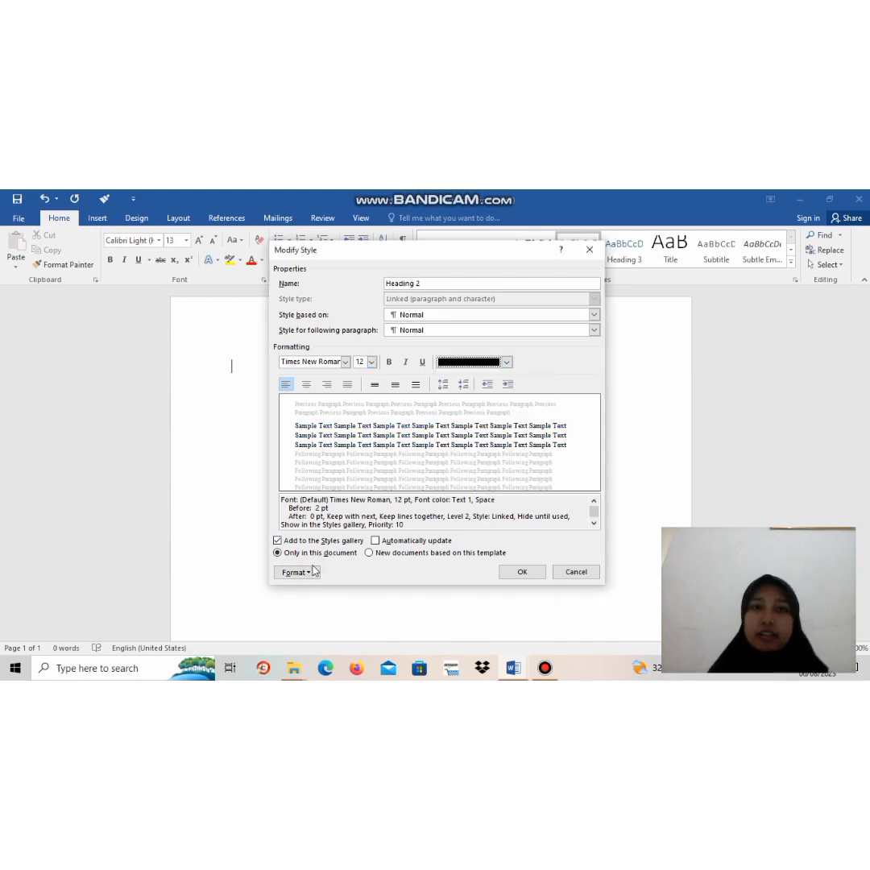
{"action": "left_click", "coordinate": [315, 570]}
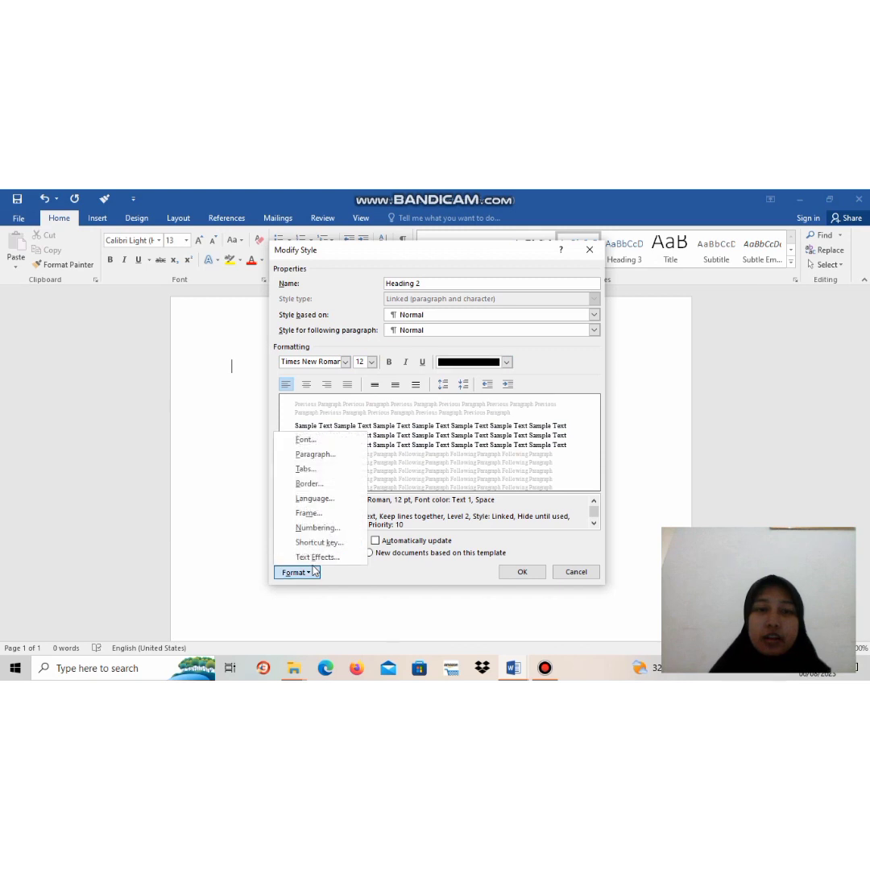
{"action": "left_click", "coordinate": [353, 380]}
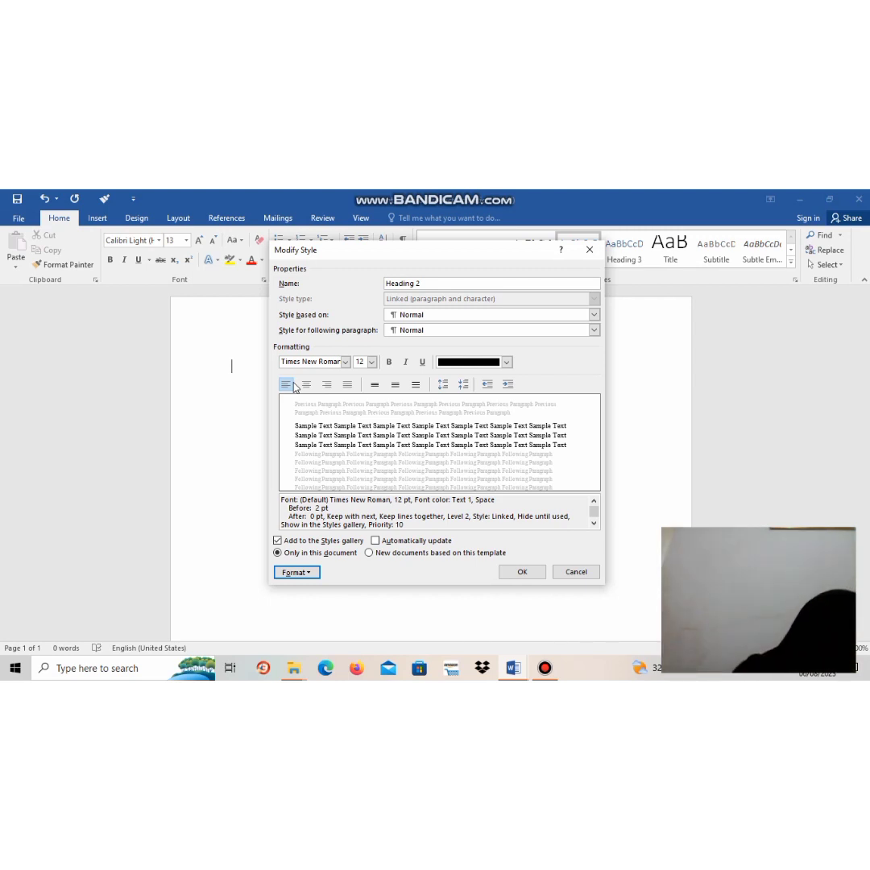
{"action": "left_click", "coordinate": [415, 384]}
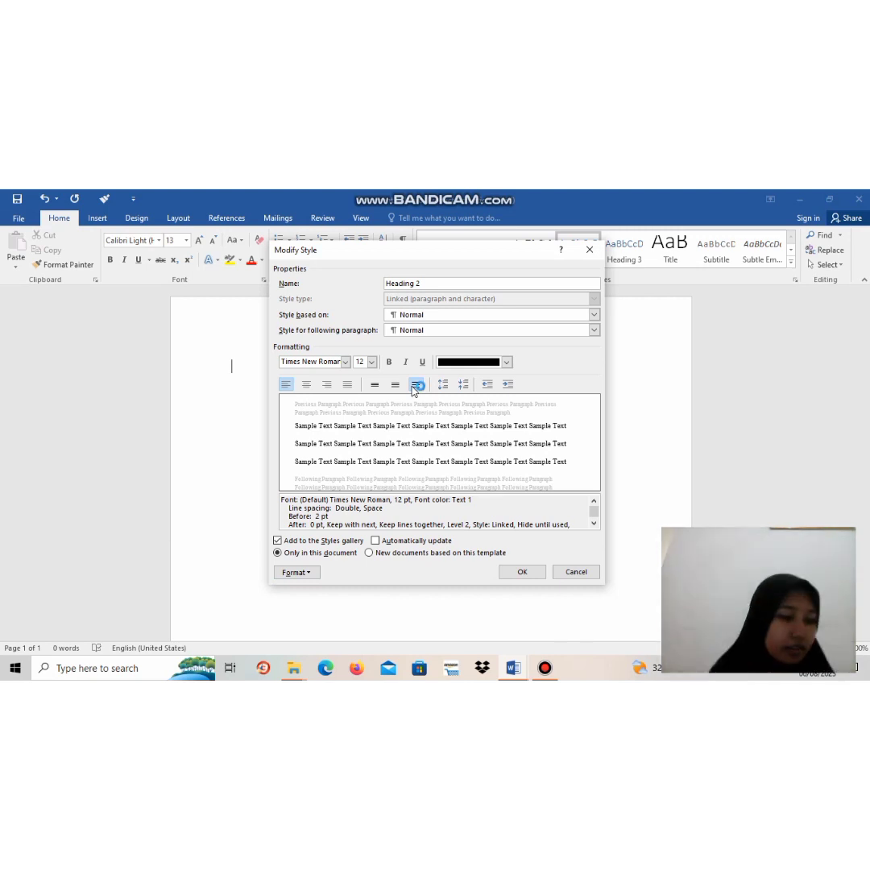
- Set the Heading 2 style's paragraph spacing before to 0 pt and accept the paragraph settings
{"action": "left_click", "coordinate": [290, 577]}
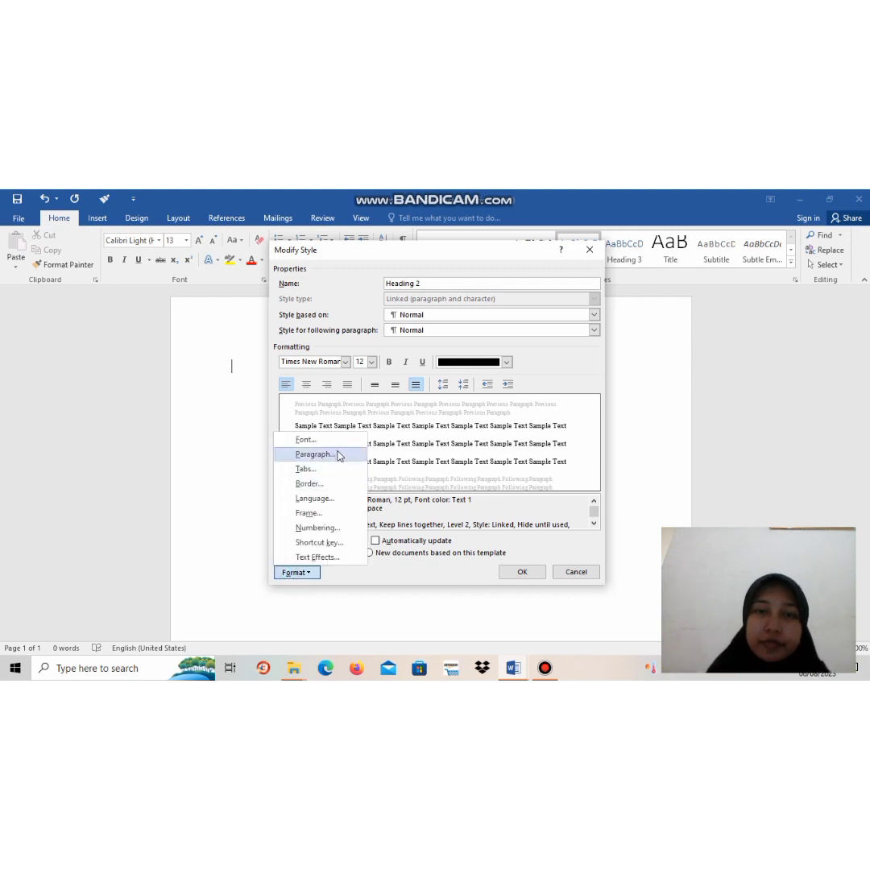
{"action": "left_click", "coordinate": [338, 453]}
{"action": "left_click", "coordinate": [402, 435]}
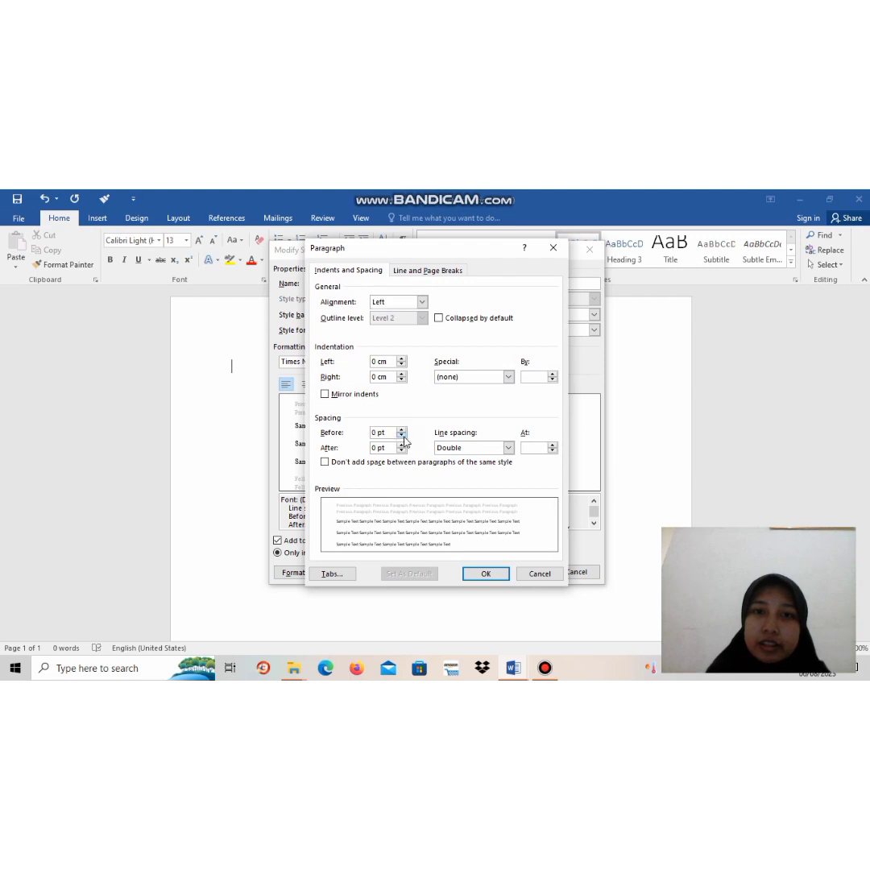
{"action": "left_click", "coordinate": [485, 574]}
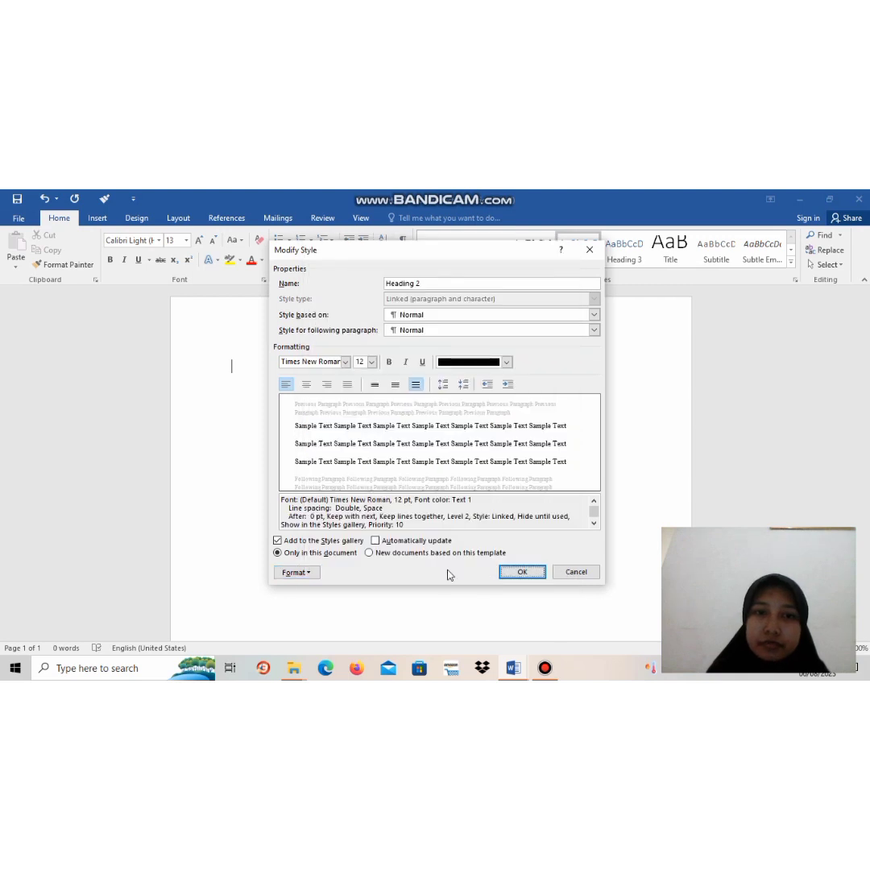
- Keep the Heading 2 style's numbering at None and save the style changes
{"action": "left_click", "coordinate": [300, 573]}
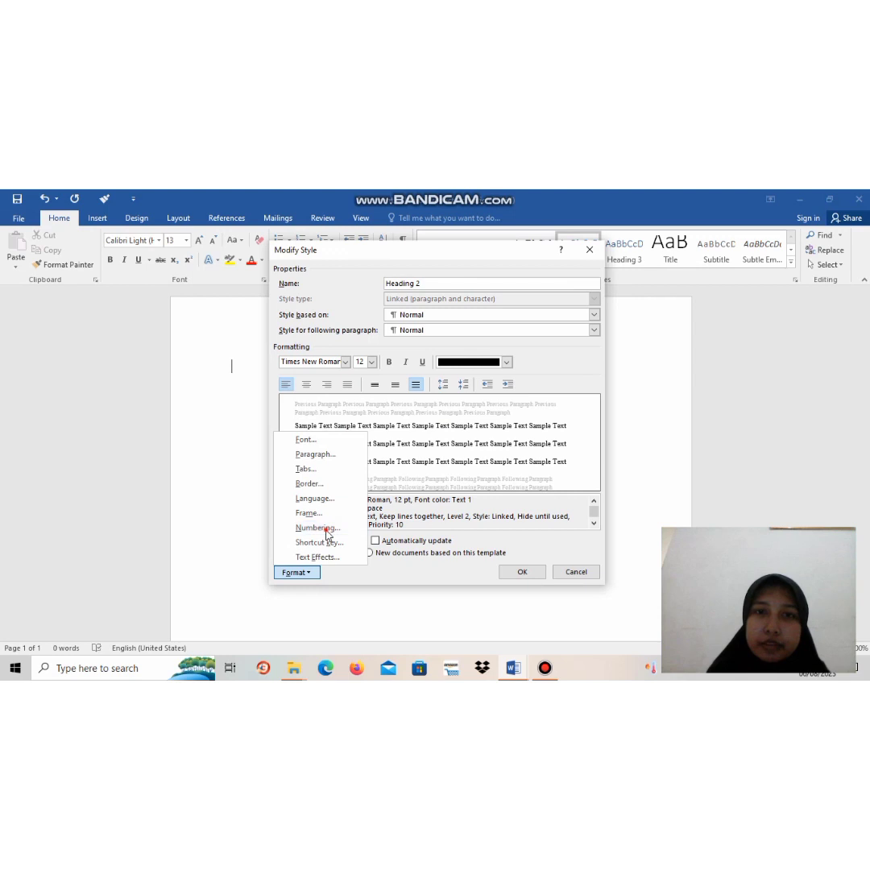
{"action": "key", "text": "Escape"}
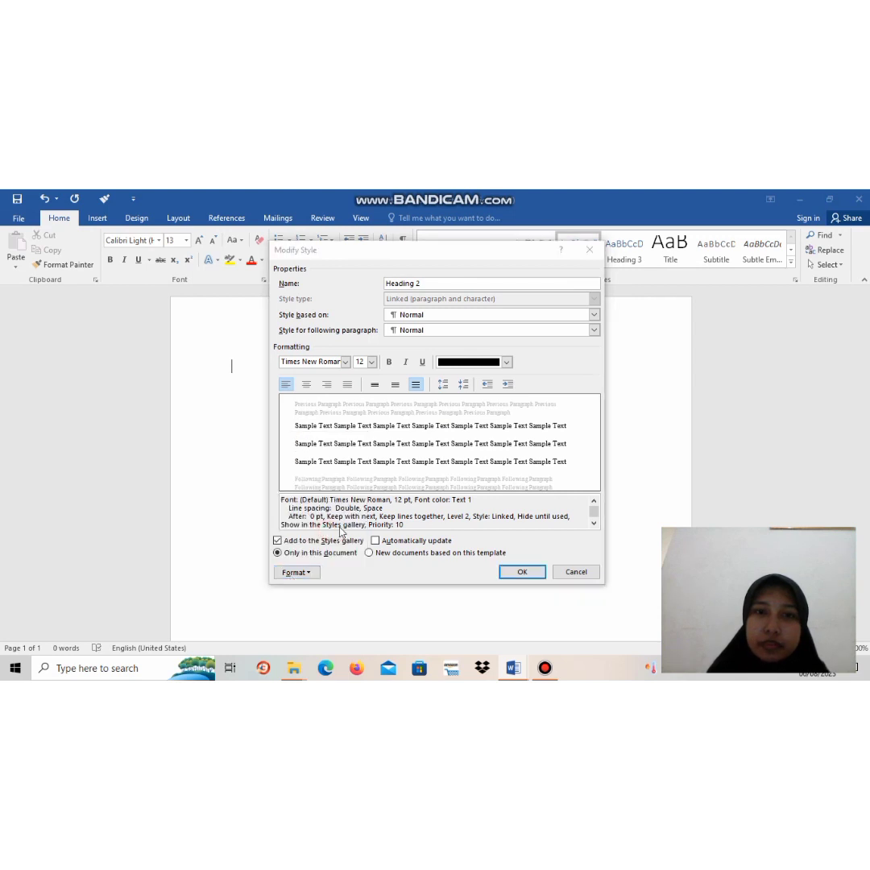
{"action": "left_click", "coordinate": [380, 376]}
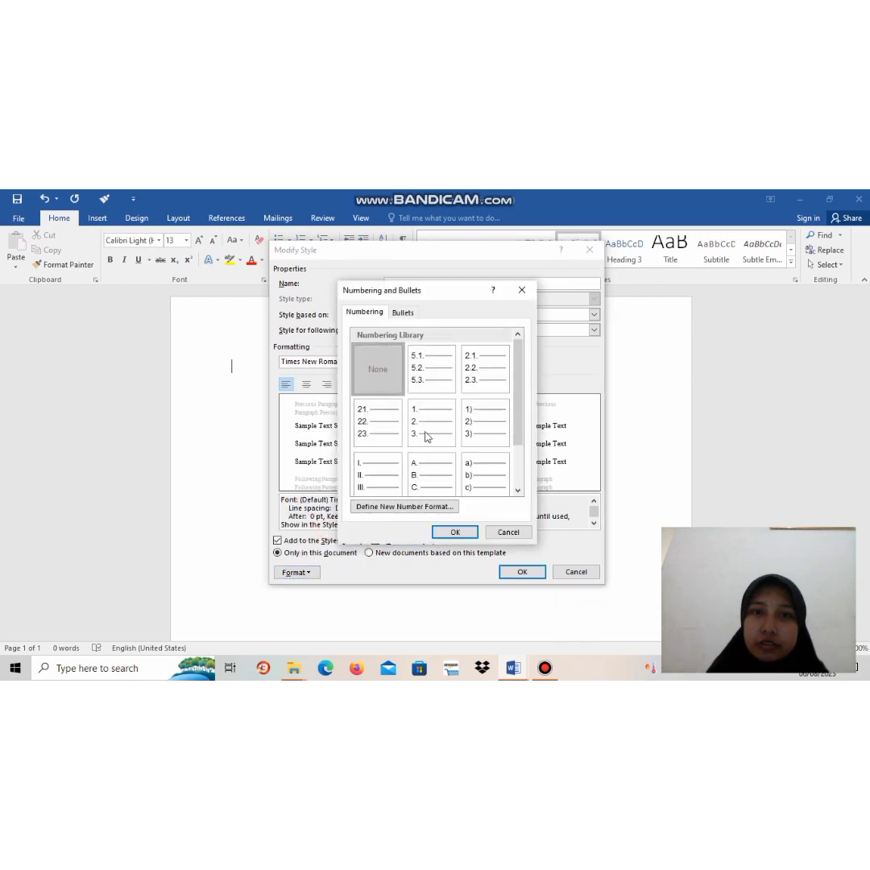
{"action": "left_click", "coordinate": [455, 532]}
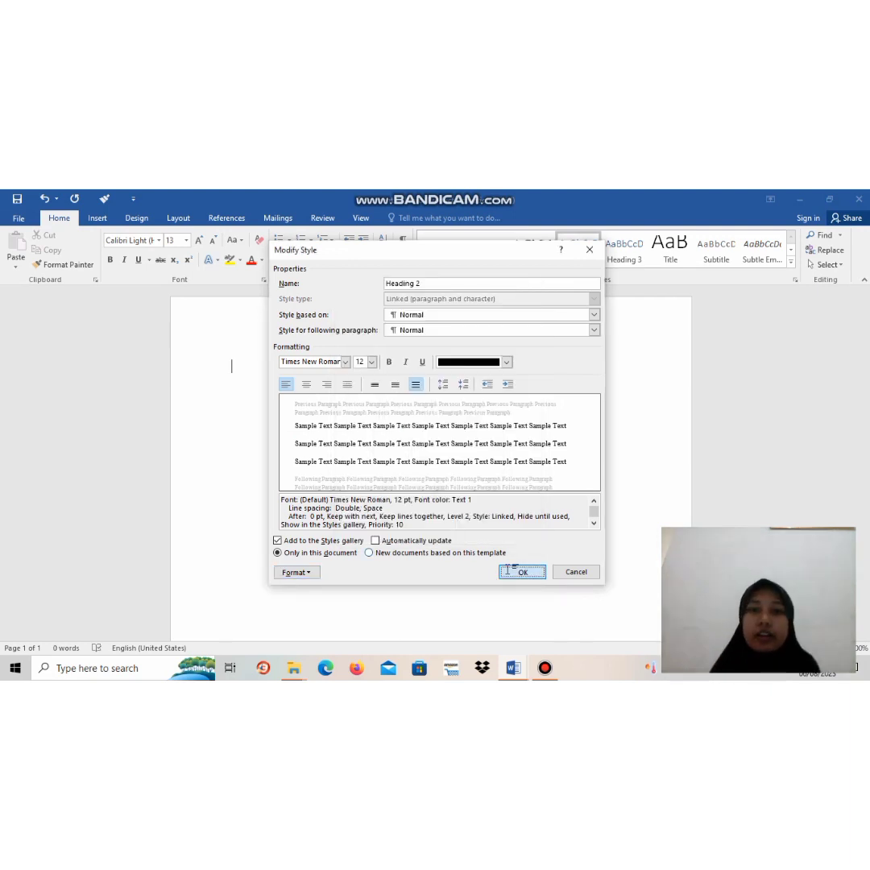
{"action": "left_click", "coordinate": [522, 572]}
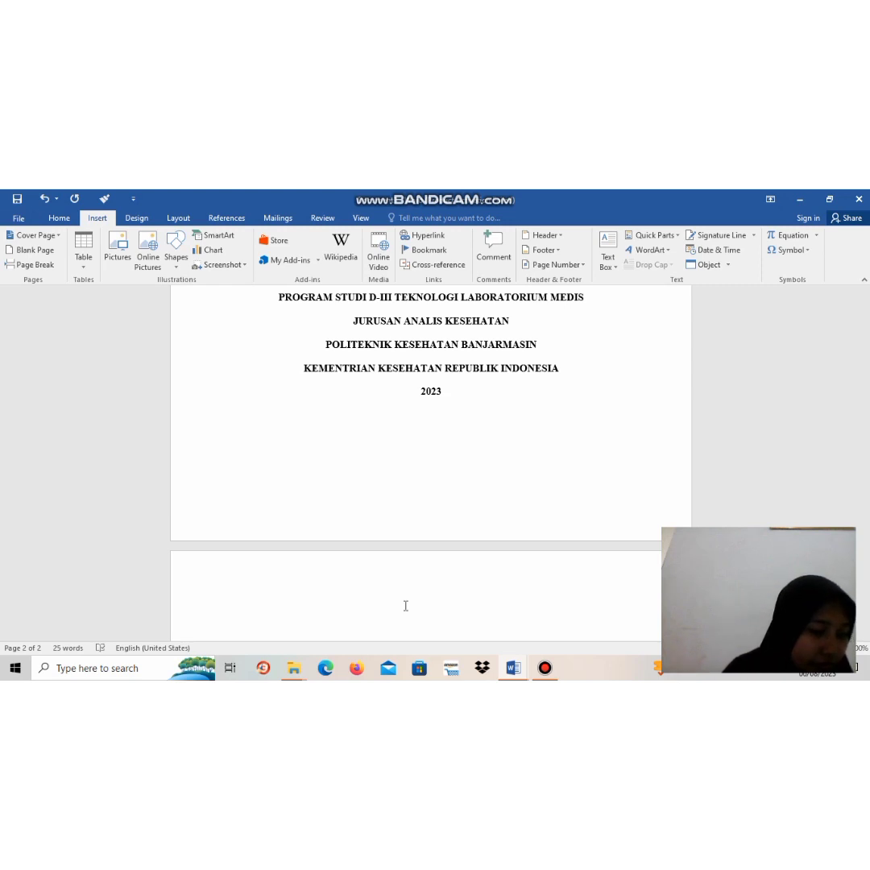
- Enter the title HALAMAN PENGESAHAN at the start of page 2, after the cover page
{"action": "type", "text": "HA"}
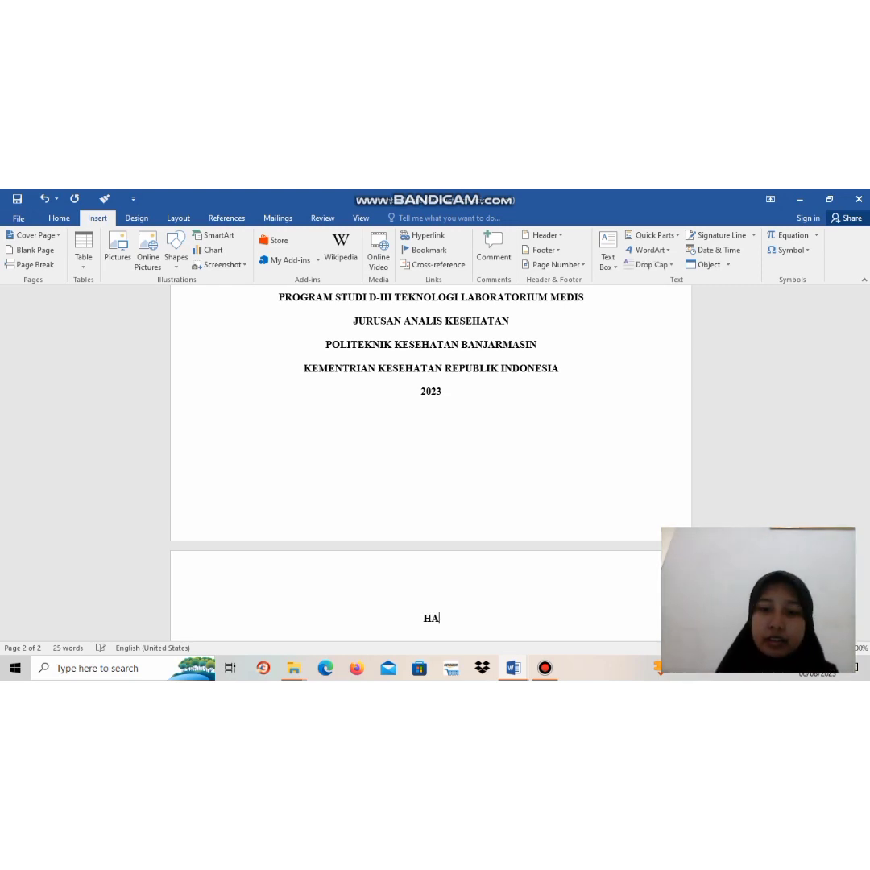
{"action": "type", "text": "LAAM"}
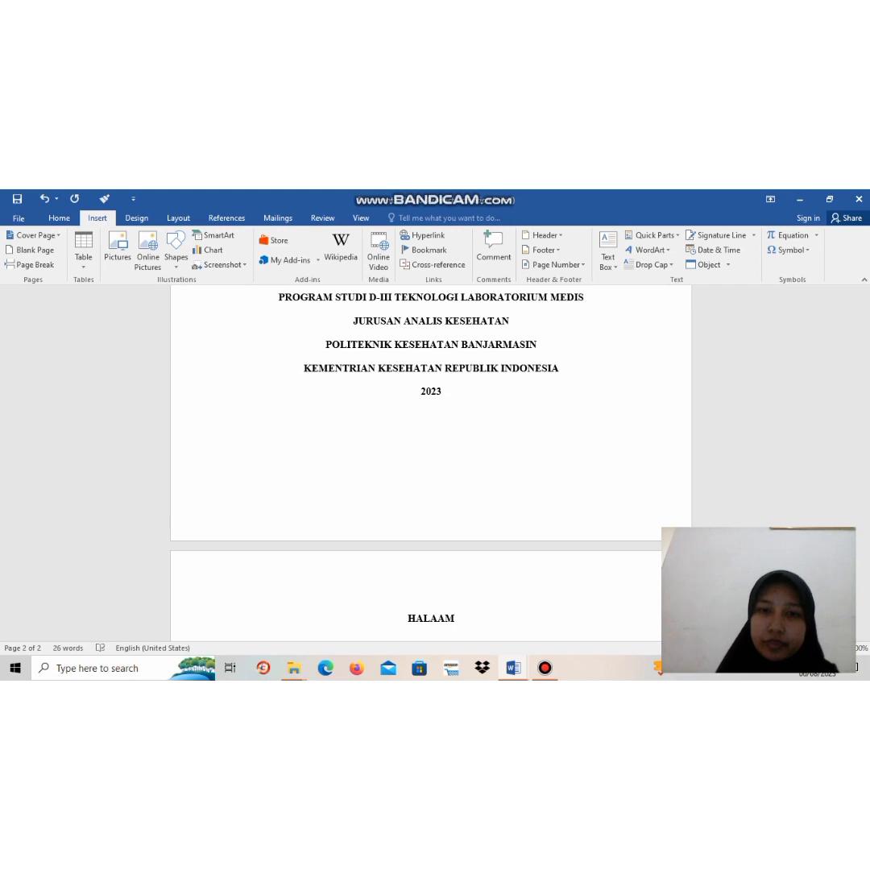
{"action": "key", "text": "BackSpace"}
{"action": "key", "text": "BackSpace"}
{"action": "type", "text": "MAN P"}
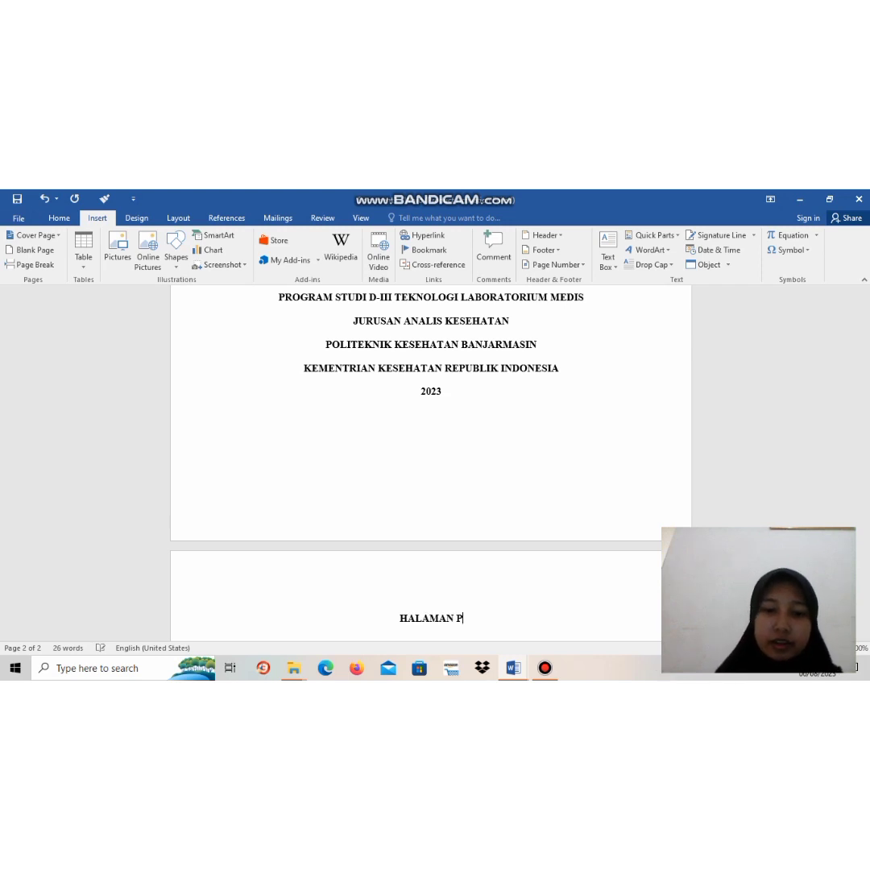
{"action": "type", "text": "ENGESA"}
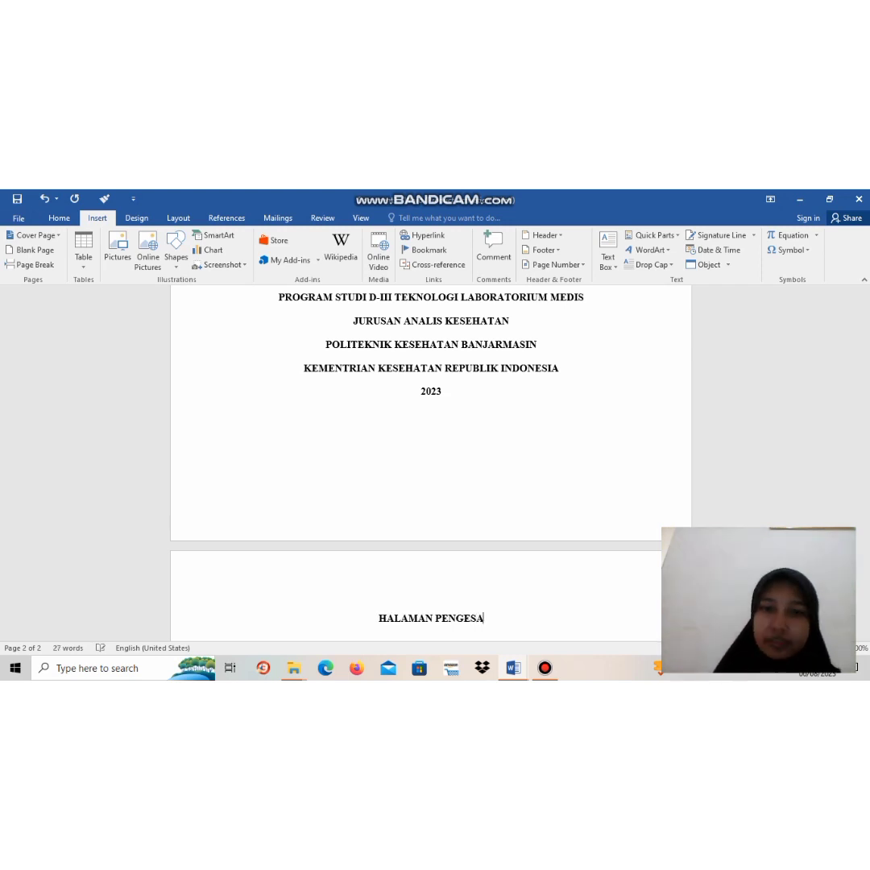
{"action": "type", "text": "HAN"}
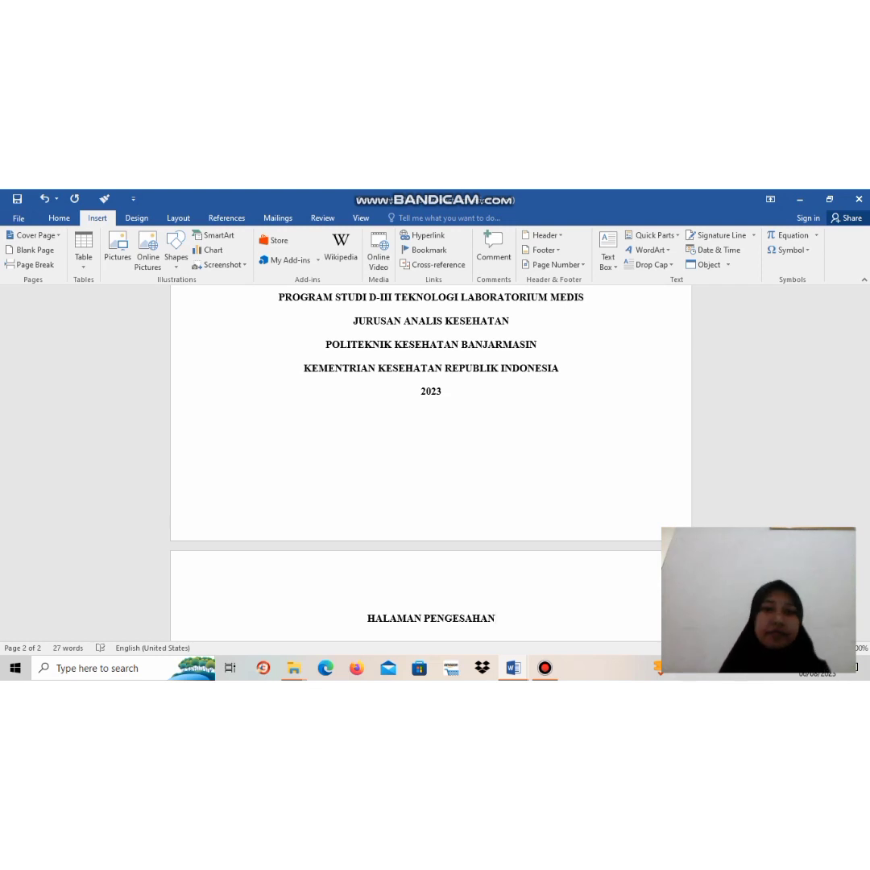
- Insert a blank page after HALAMAN PENGESAHAN and title it KATA PENGANTAR
{"action": "left_click", "coordinate": [32, 251]}
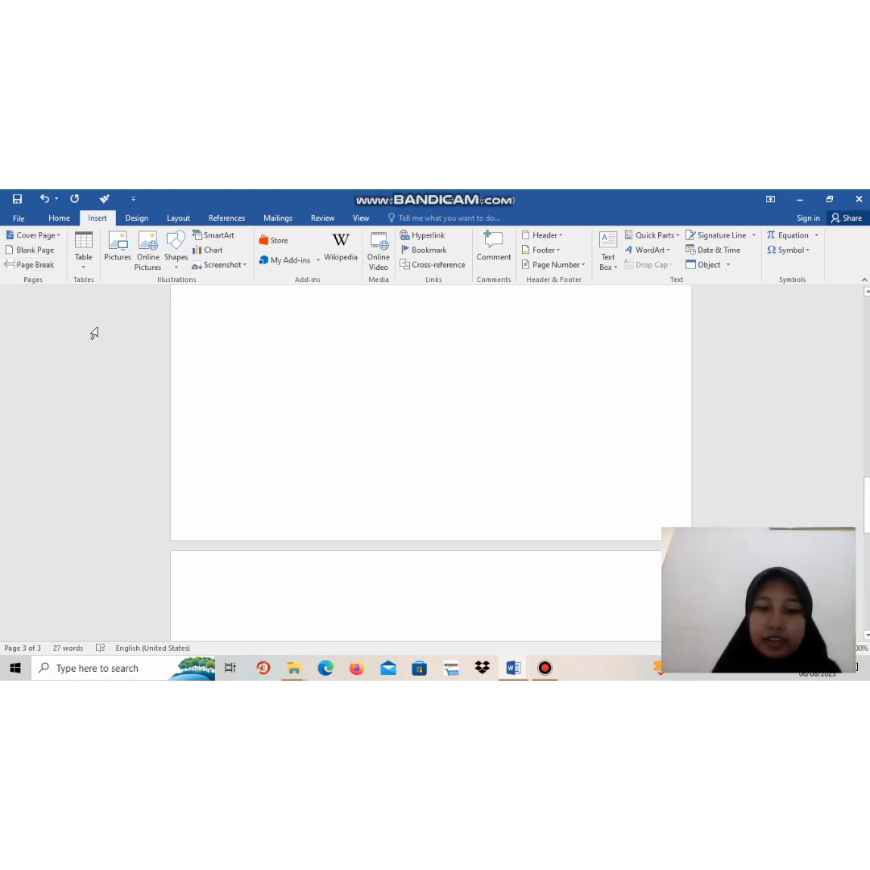
{"action": "type", "text": "KATA "}
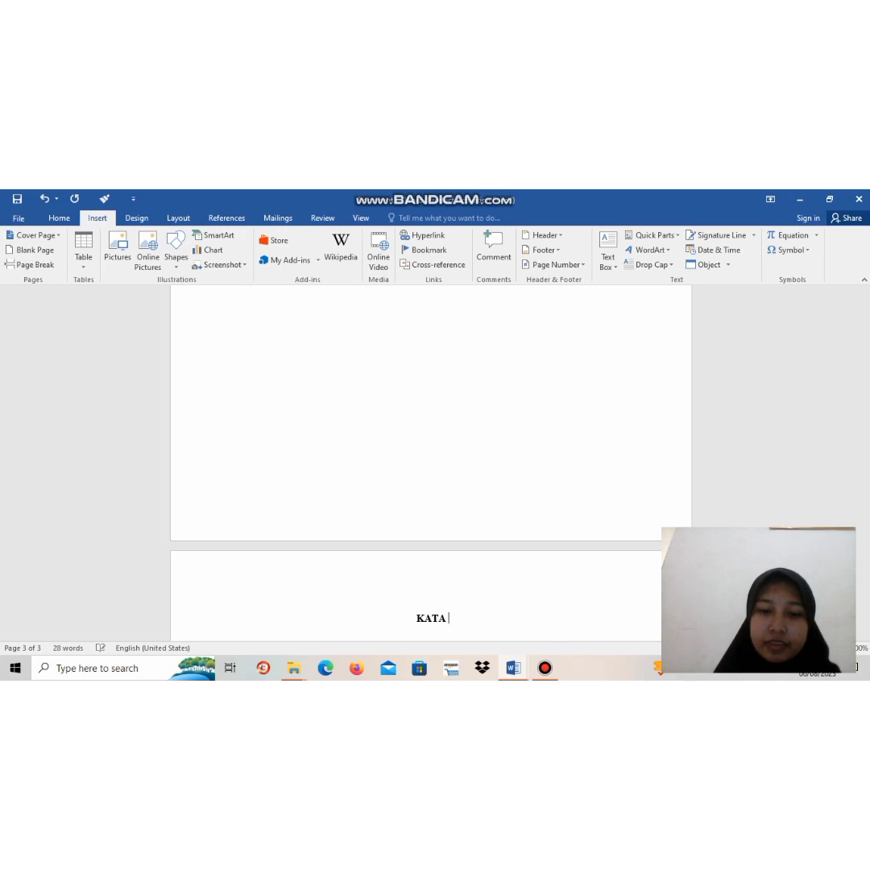
{"action": "type", "text": "PENGANTAR"}
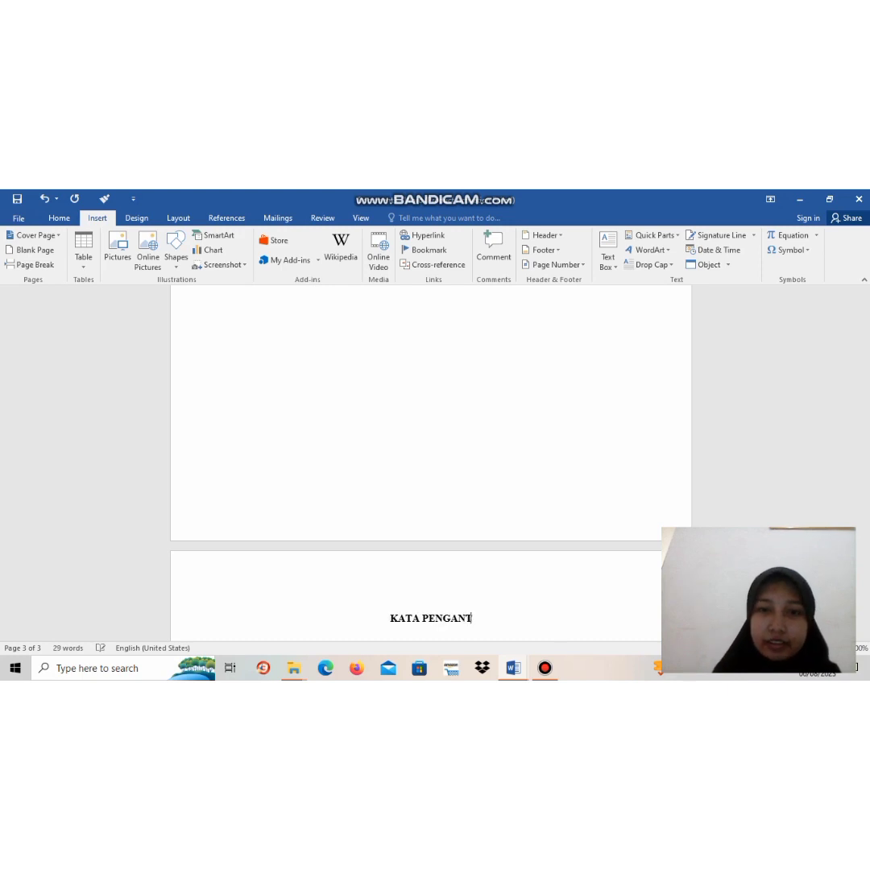
- Insert a blank page after KATA PENGANTAR and title it DAFTAR ISI
{"action": "left_click", "coordinate": [35, 250]}
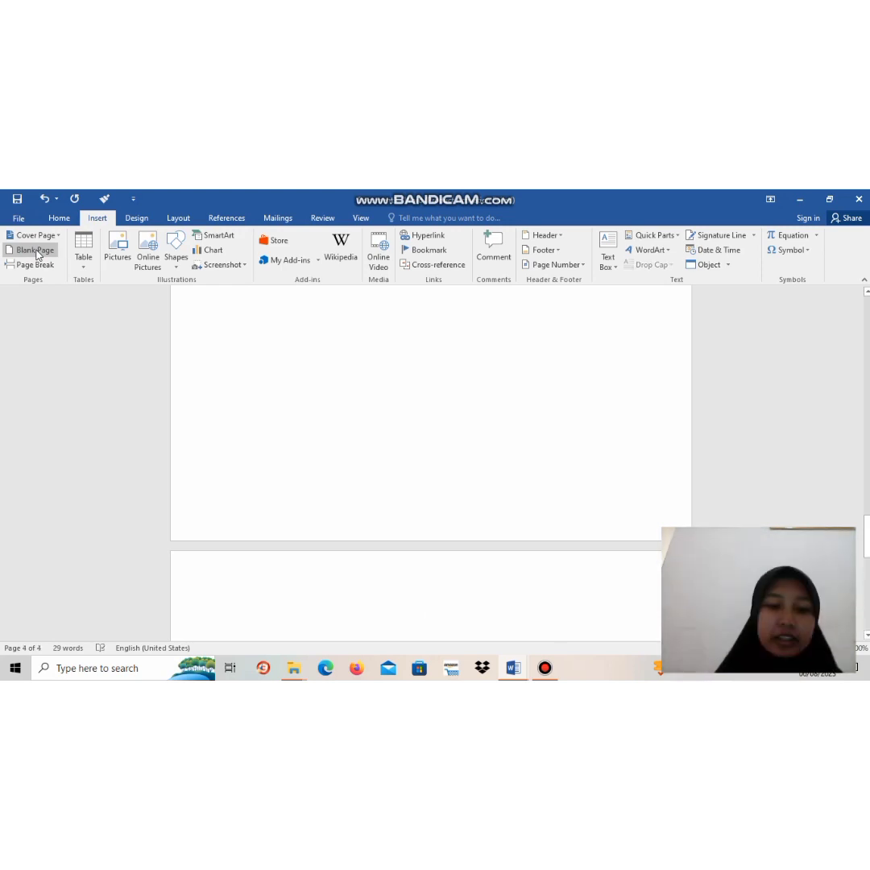
{"action": "type", "text": "DAFTAR I"}
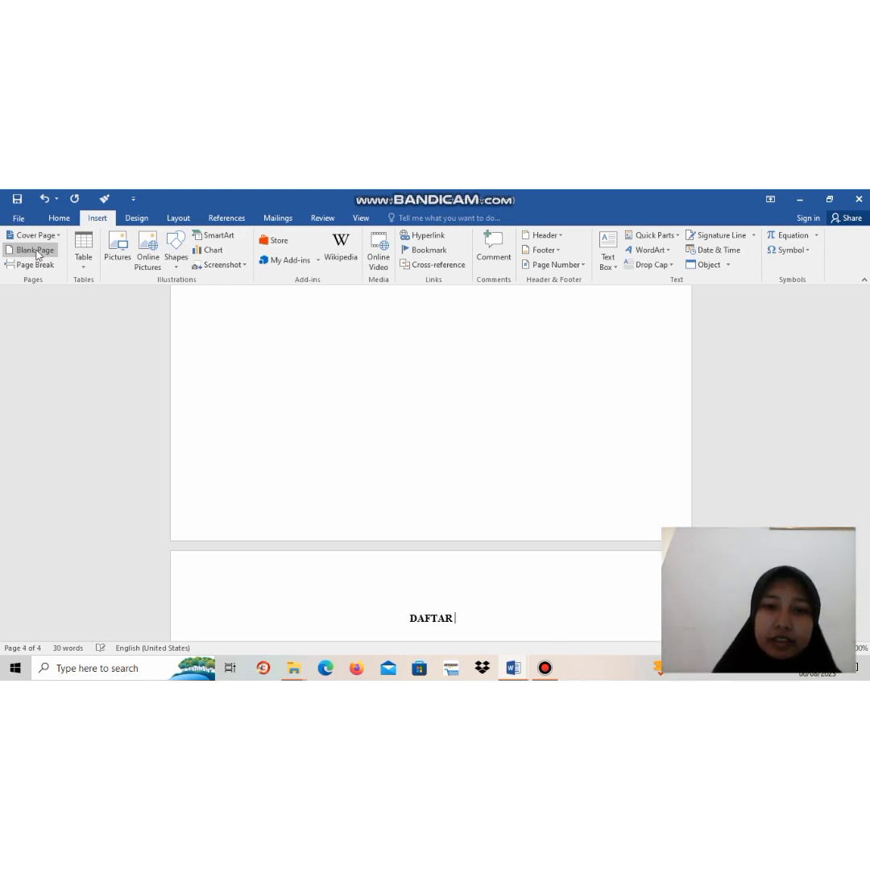
{"action": "type", "text": "SI"}
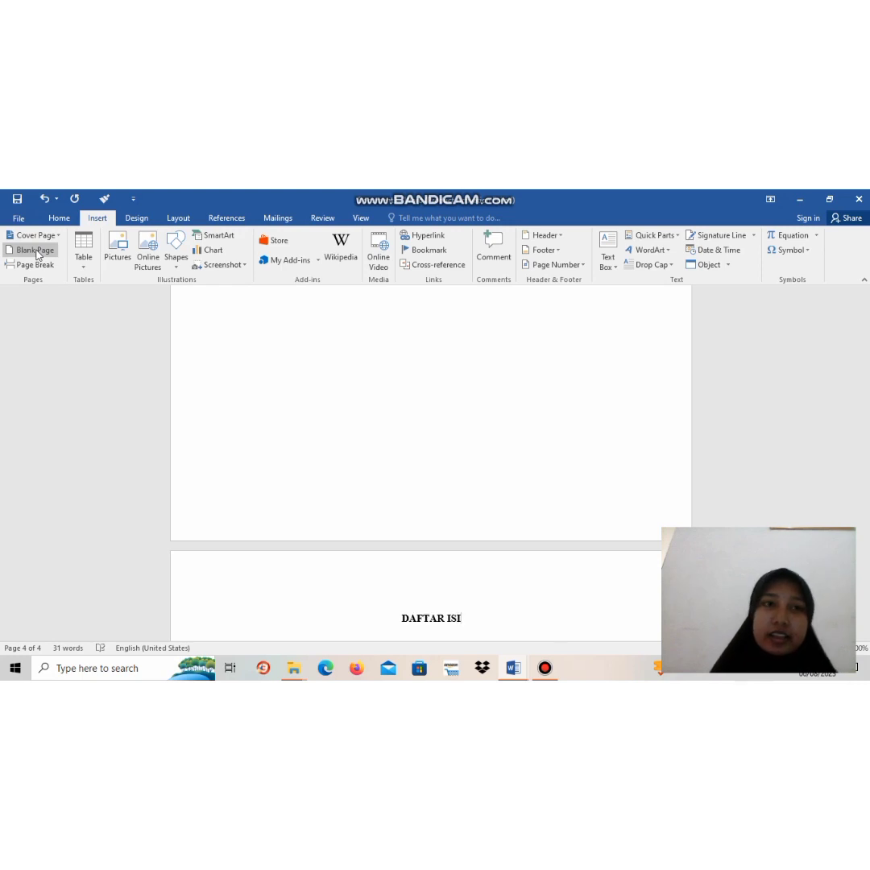
- Insert a blank page after DAFTAR ISI and title it DAFTAR TABEL
{"action": "left_click", "coordinate": [36, 250]}
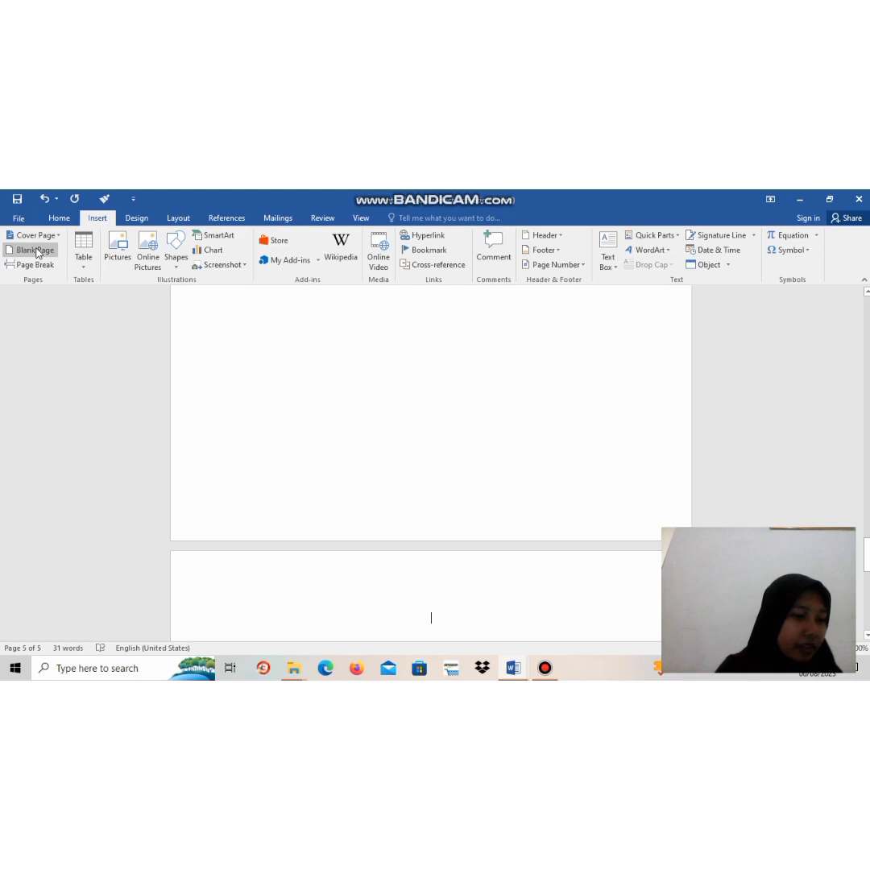
{"action": "type", "text": "DAF"}
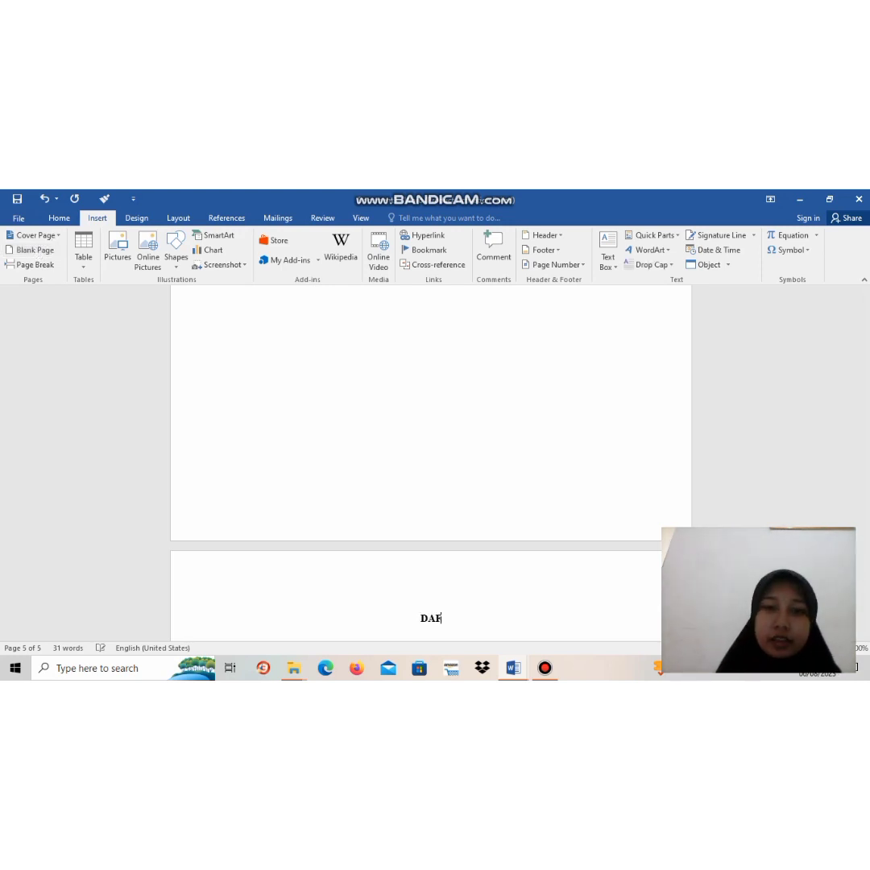
{"action": "type", "text": "TAR TAB"}
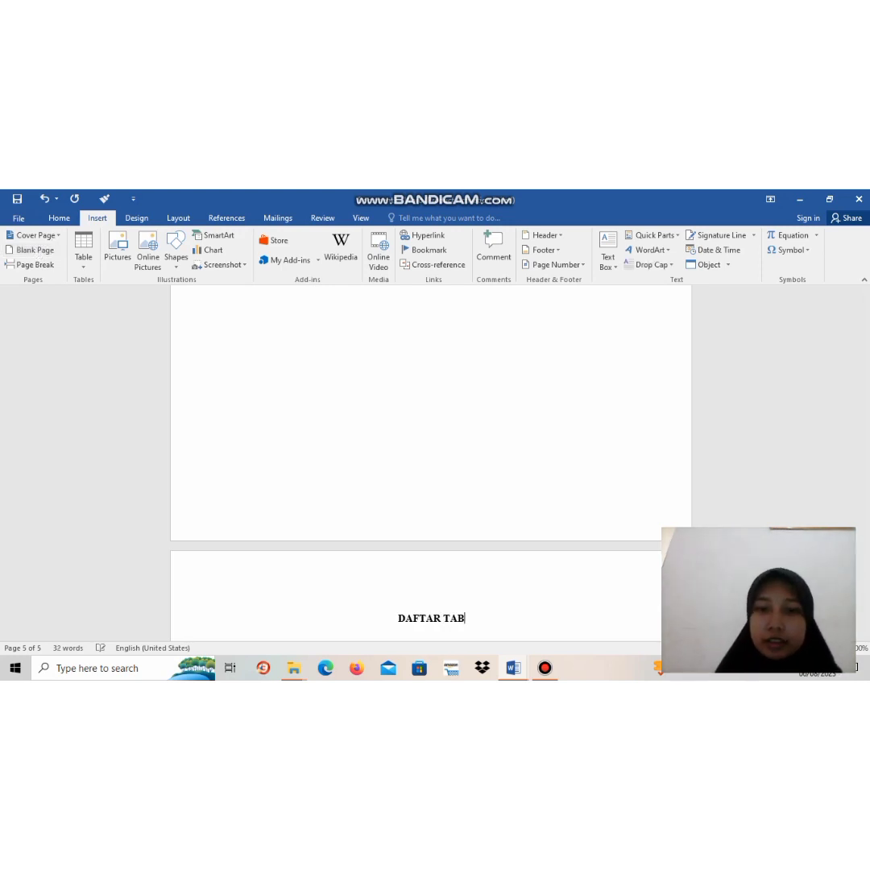
{"action": "type", "text": "EL"}
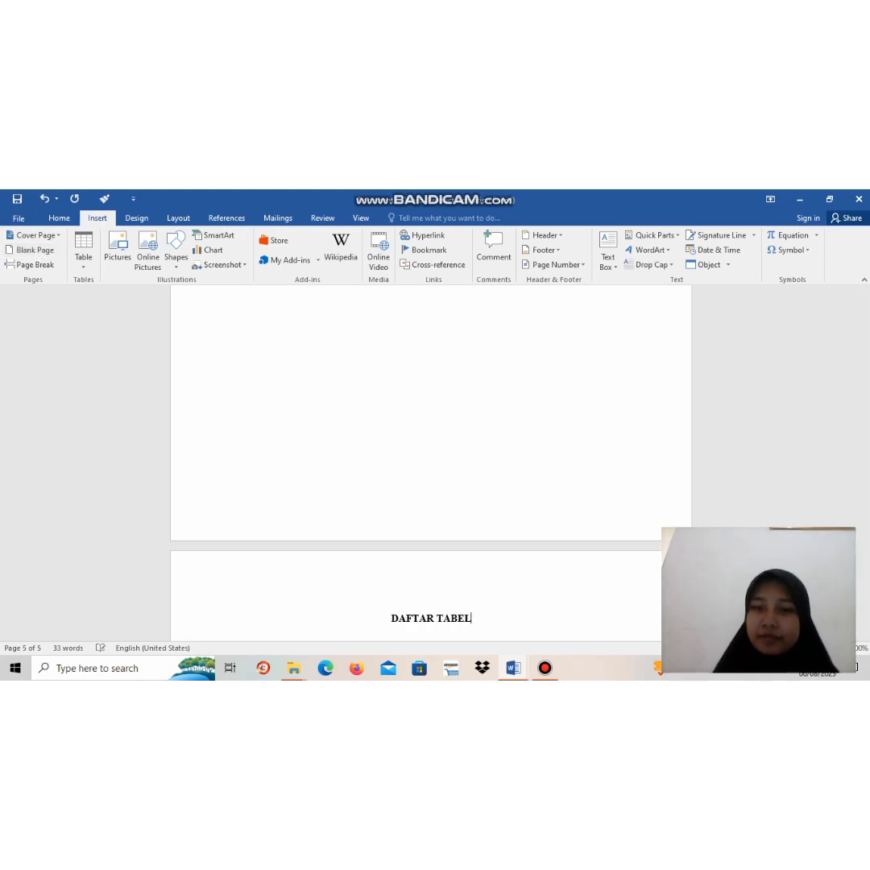
- Insert a blank page after DAFTAR TABEL and title it DAFTAR GAMBAR
{"action": "left_click", "coordinate": [8, 250]}
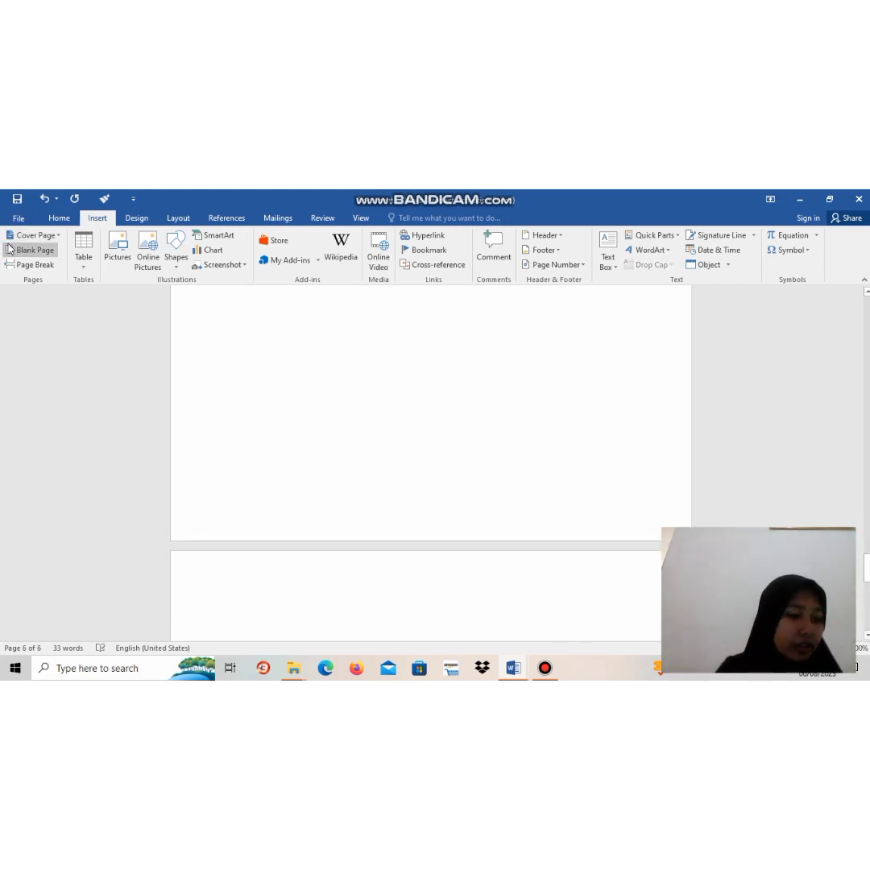
{"action": "type", "text": "DAF"}
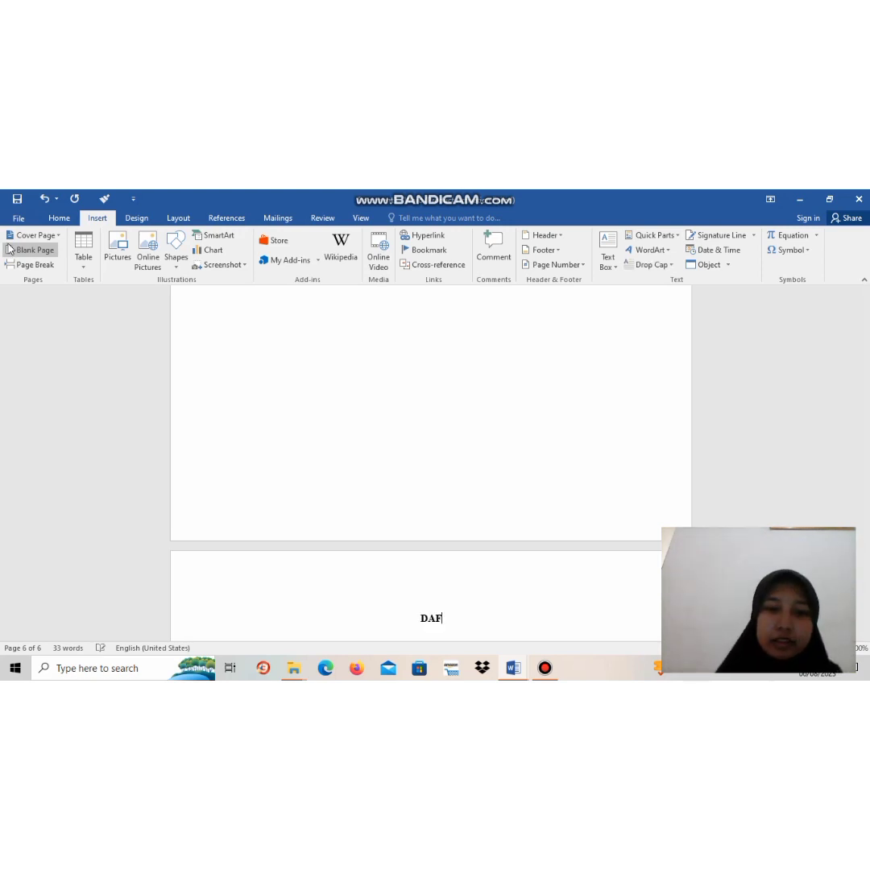
{"action": "type", "text": "TAR GA"}
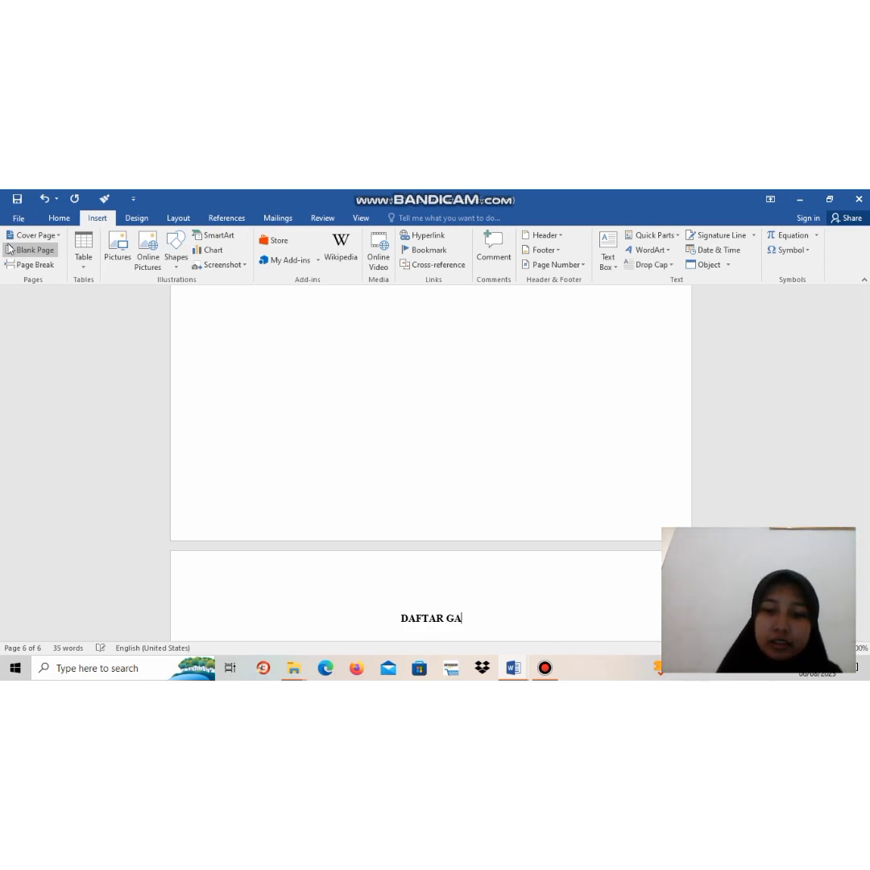
{"action": "type", "text": "MBAR"}
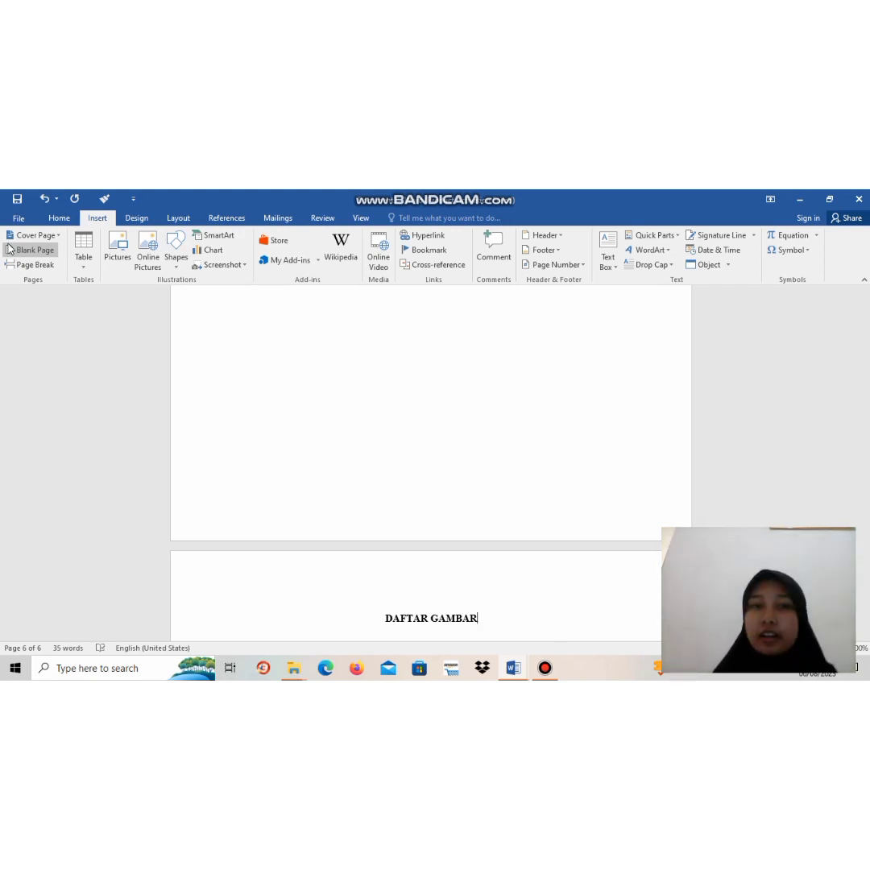
- Insert a blank page after DAFTAR GAMBAR and title it BAB I PENDAHULUAN
{"action": "left_click", "coordinate": [11, 251]}
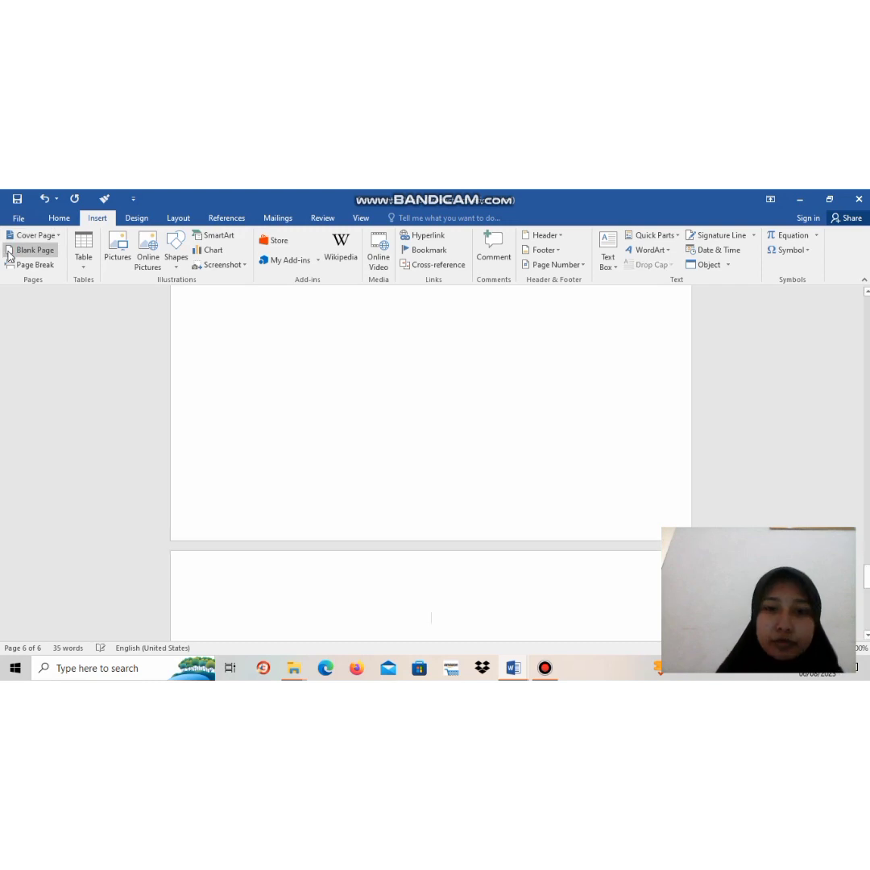
{"action": "type", "text": "BAB "}
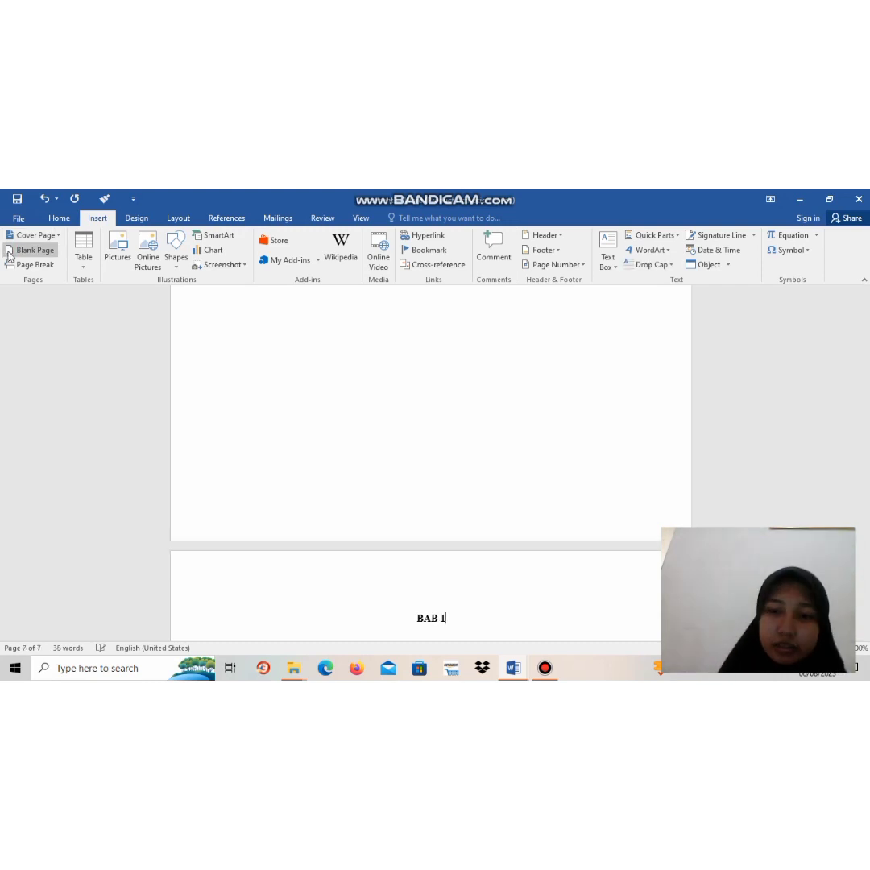
{"action": "type", "text": "I"}
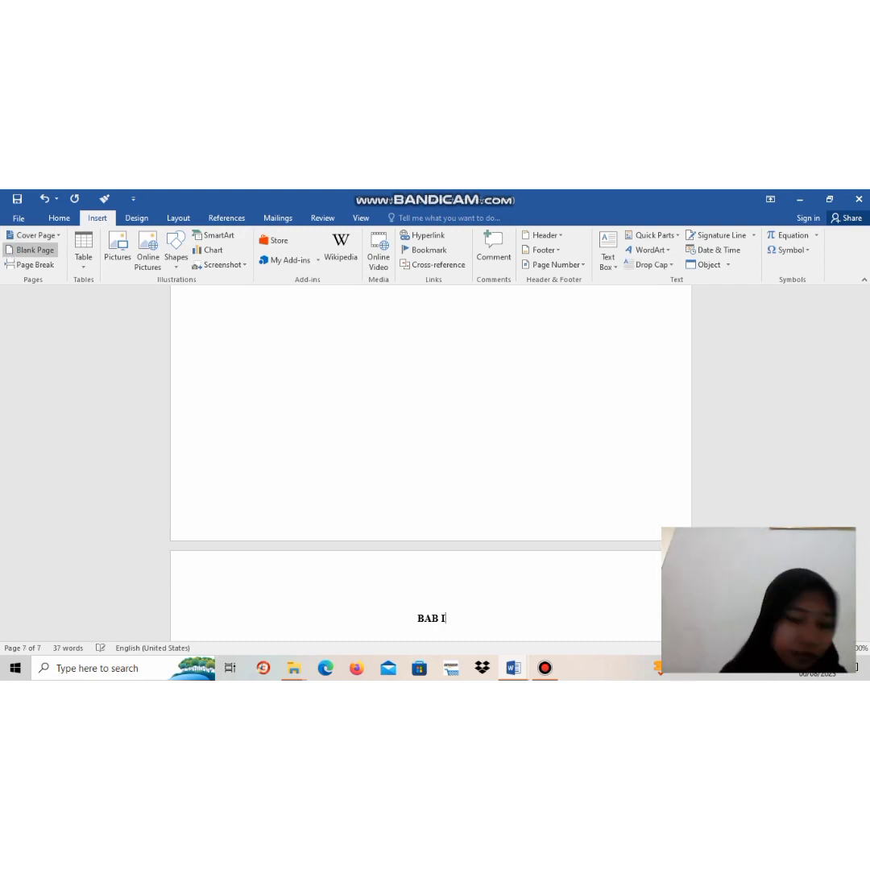
{"action": "type", "text": " PENDA"}
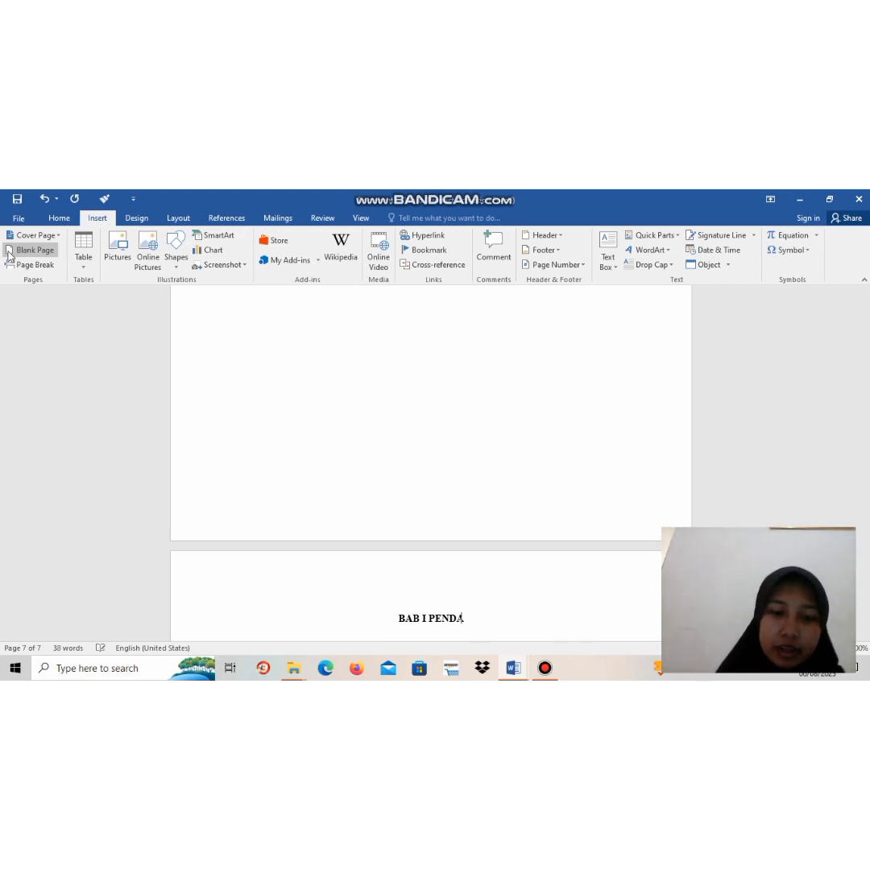
{"action": "type", "text": "HULI"}
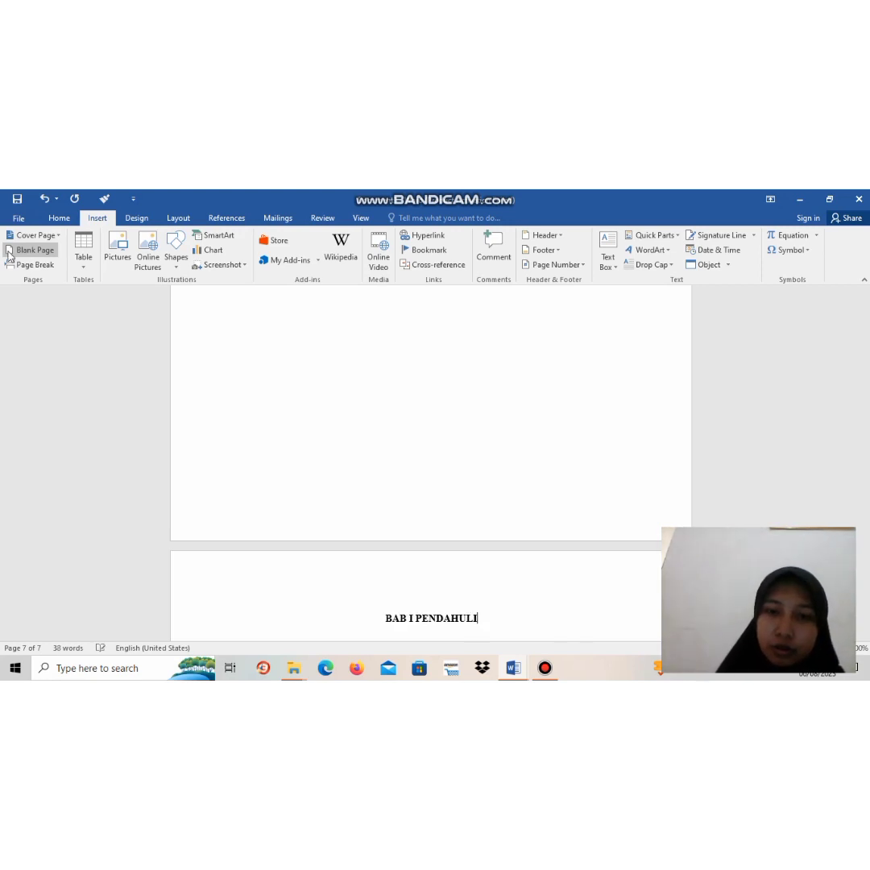
{"action": "key", "text": "BackSpace"}
{"action": "type", "text": "UAN"}
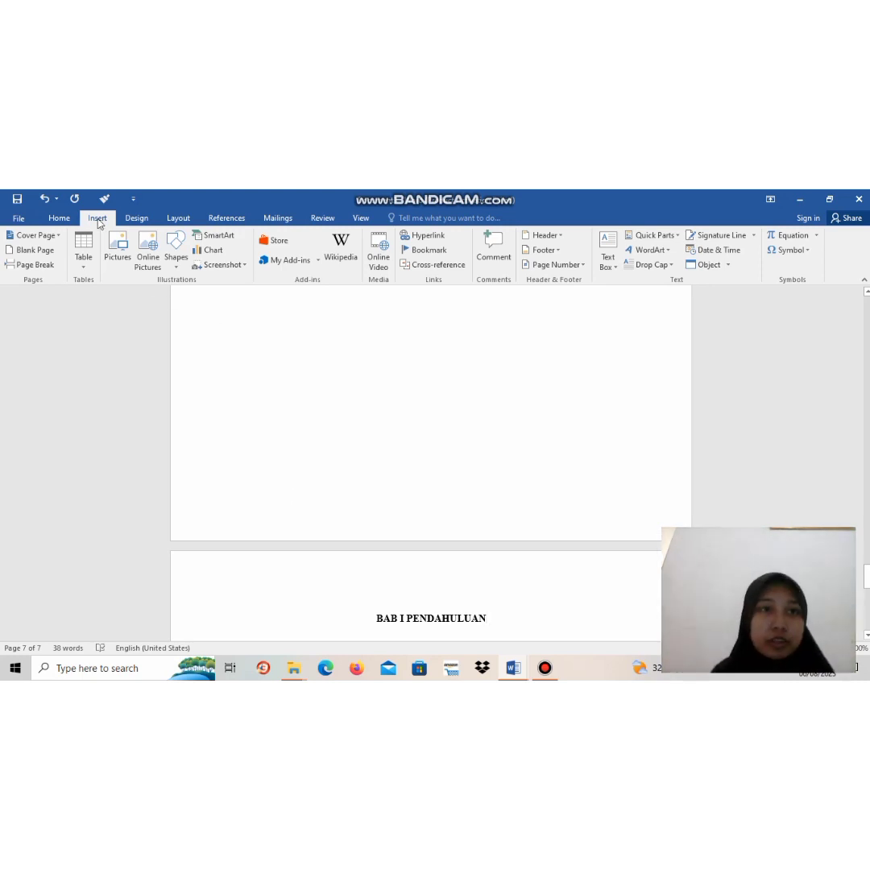
- Insert a blank page after BAB I PENDAHULUAN and title it BAB II LANDASAN TEORI
{"action": "left_click", "coordinate": [33, 252]}
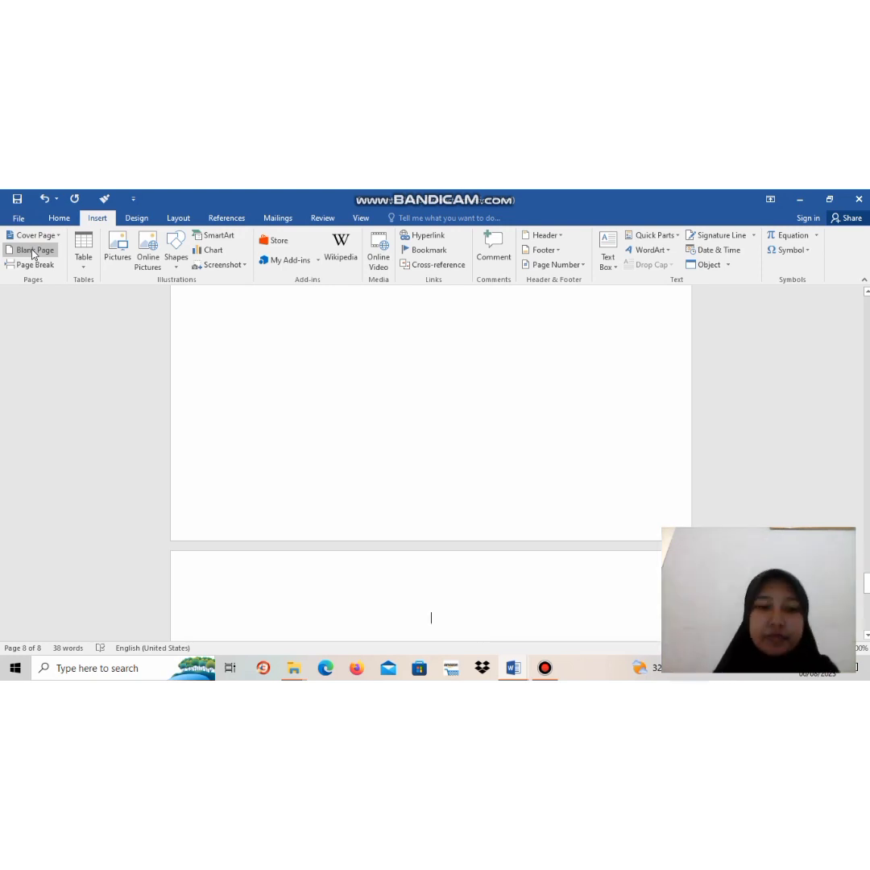
{"action": "type", "text": "BAB "}
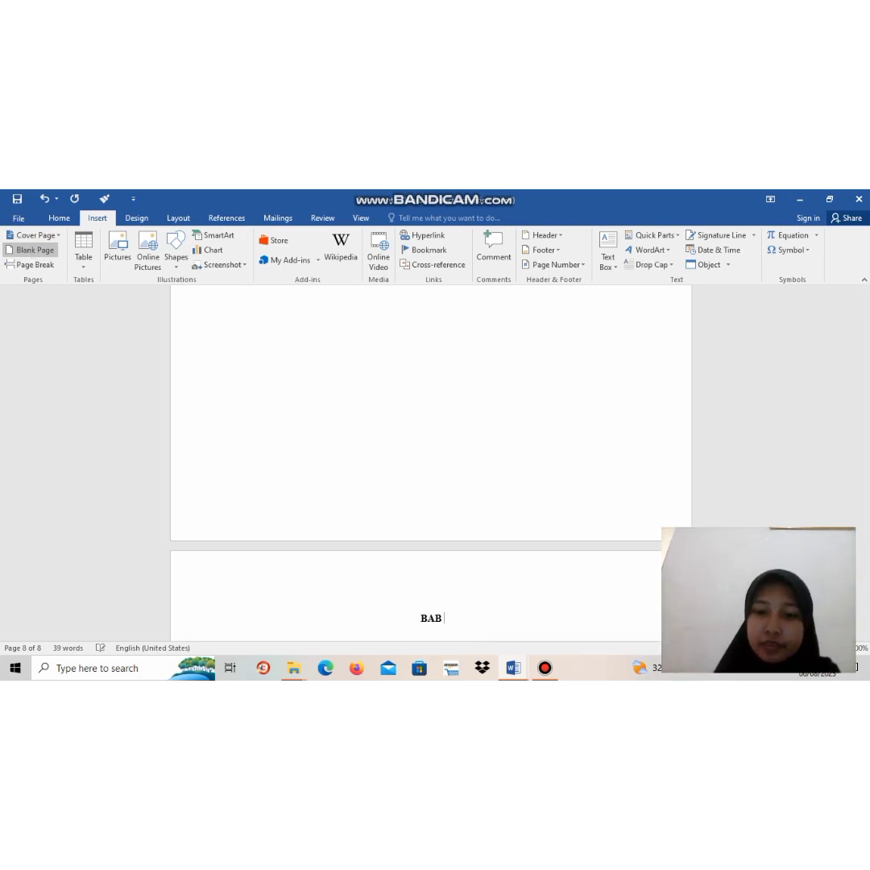
{"action": "type", "text": "II L"}
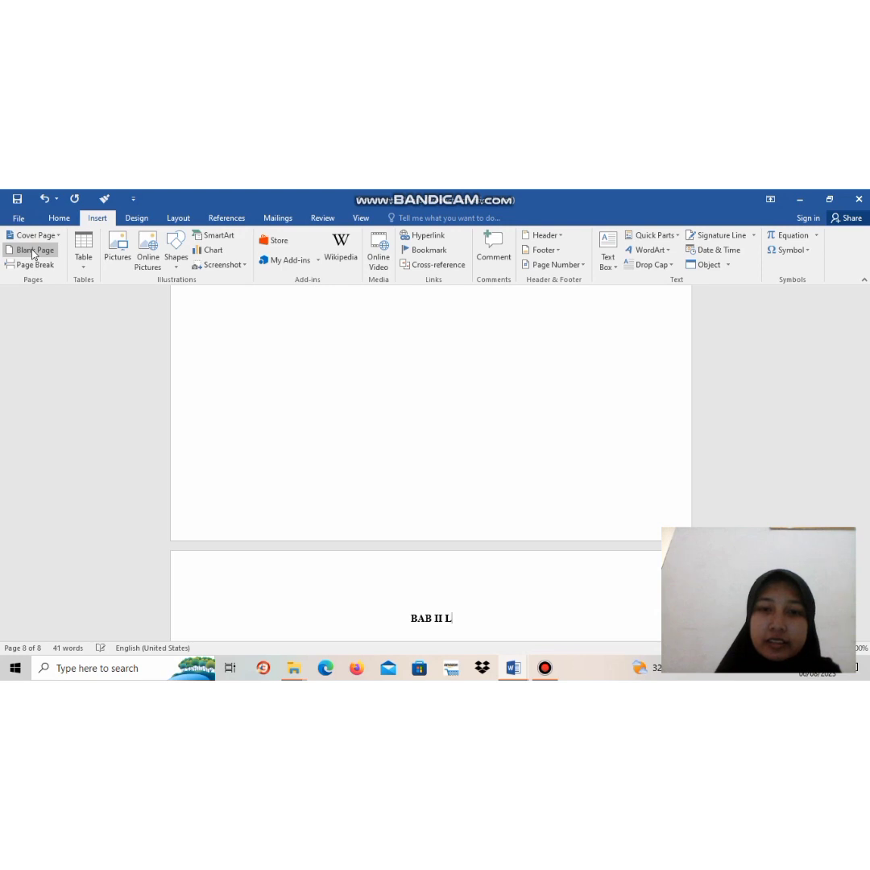
{"action": "type", "text": "ANDASAN "}
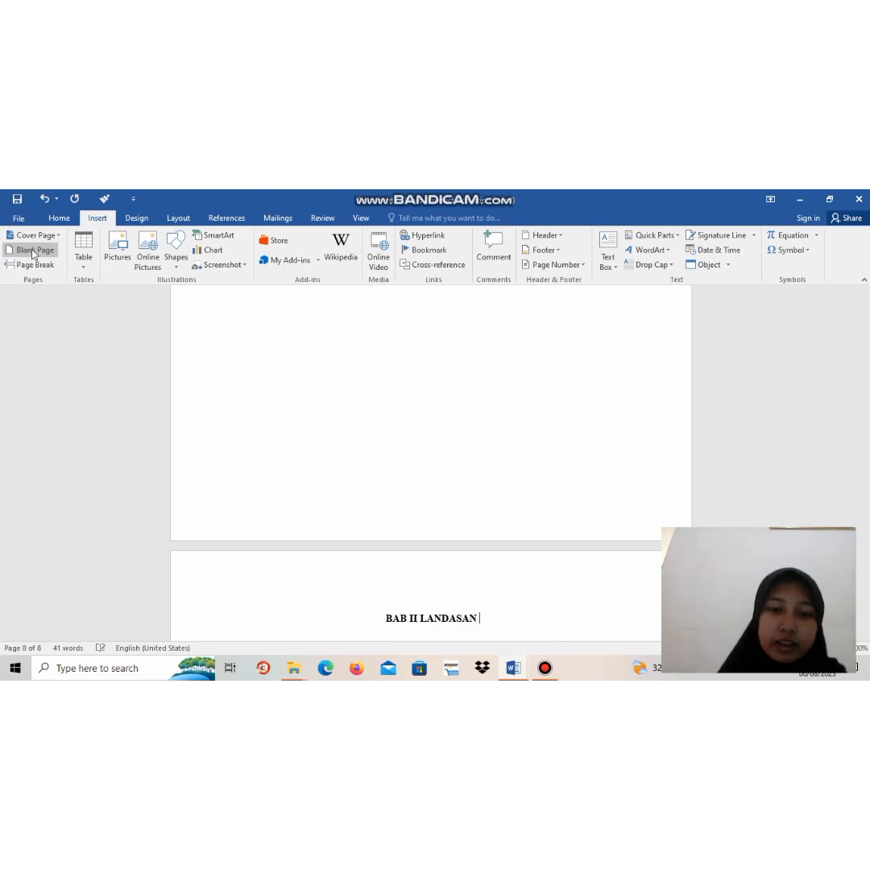
{"action": "type", "text": "TEORI"}
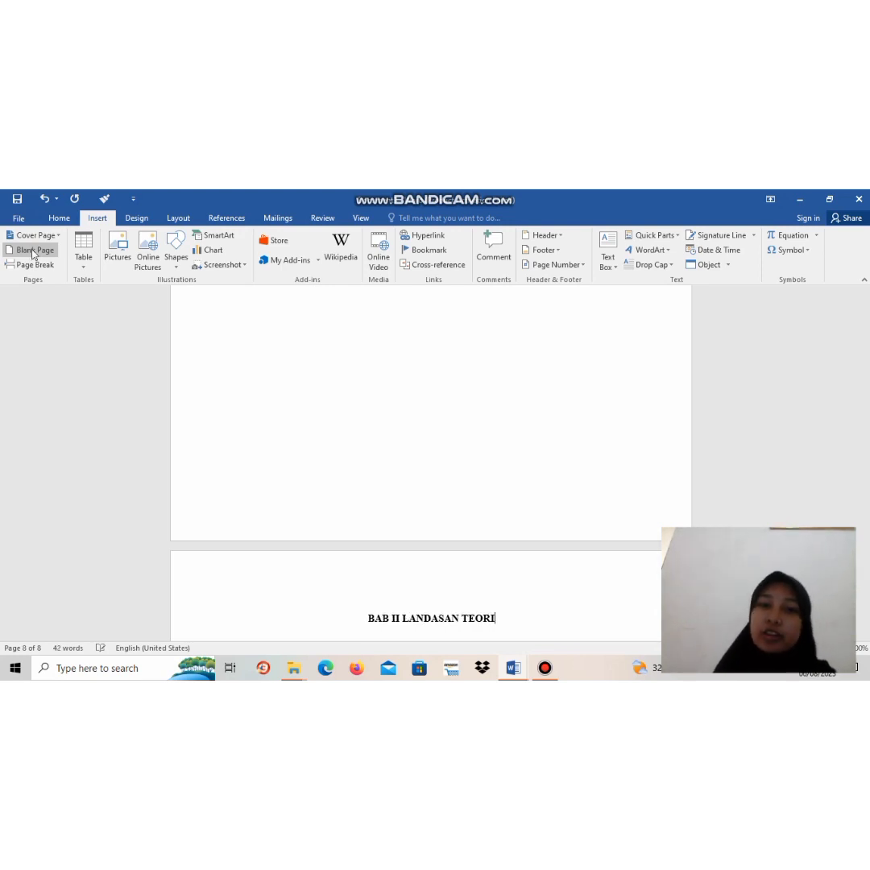
- Insert a blank page after BAB II LANDASAN TEORI and title it BAB III METODE PENELITIAN
{"action": "left_click", "coordinate": [32, 250]}
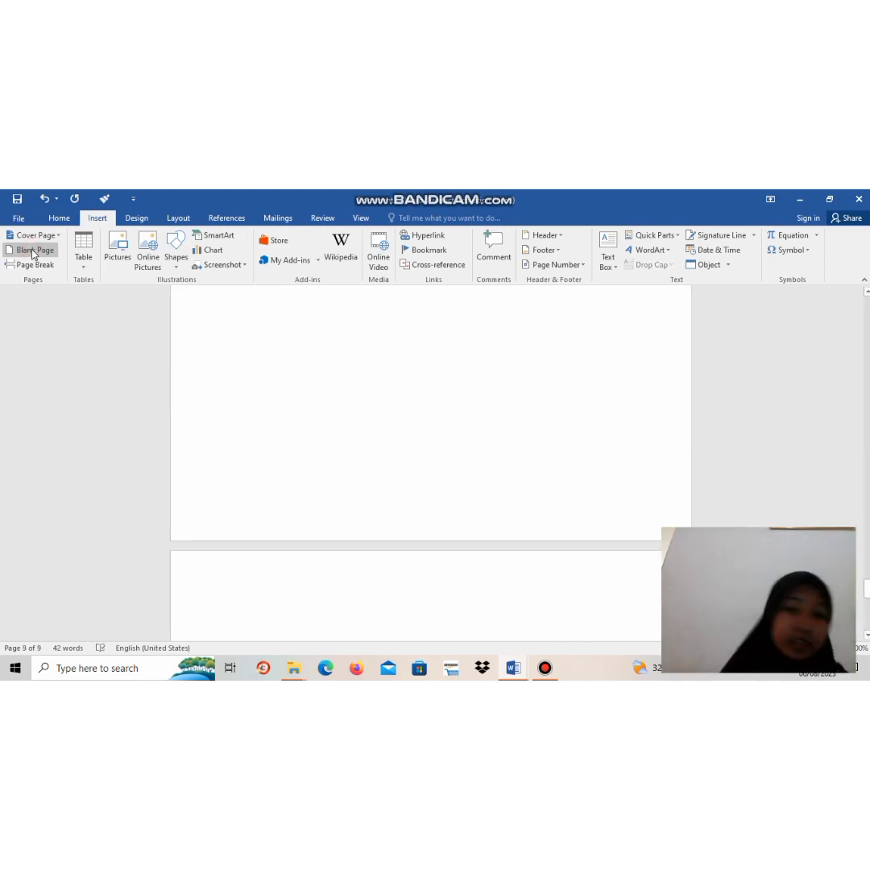
{"action": "type", "text": "BABA"}
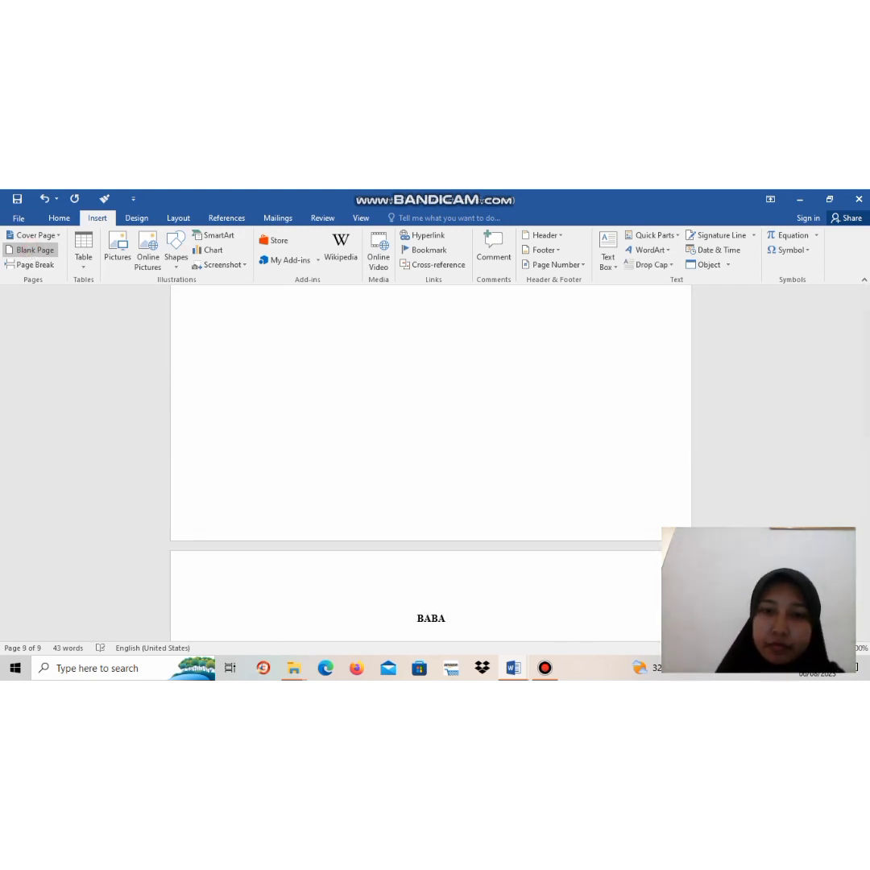
{"action": "key", "text": "BackSpace"}
{"action": "type", "text": "III"}
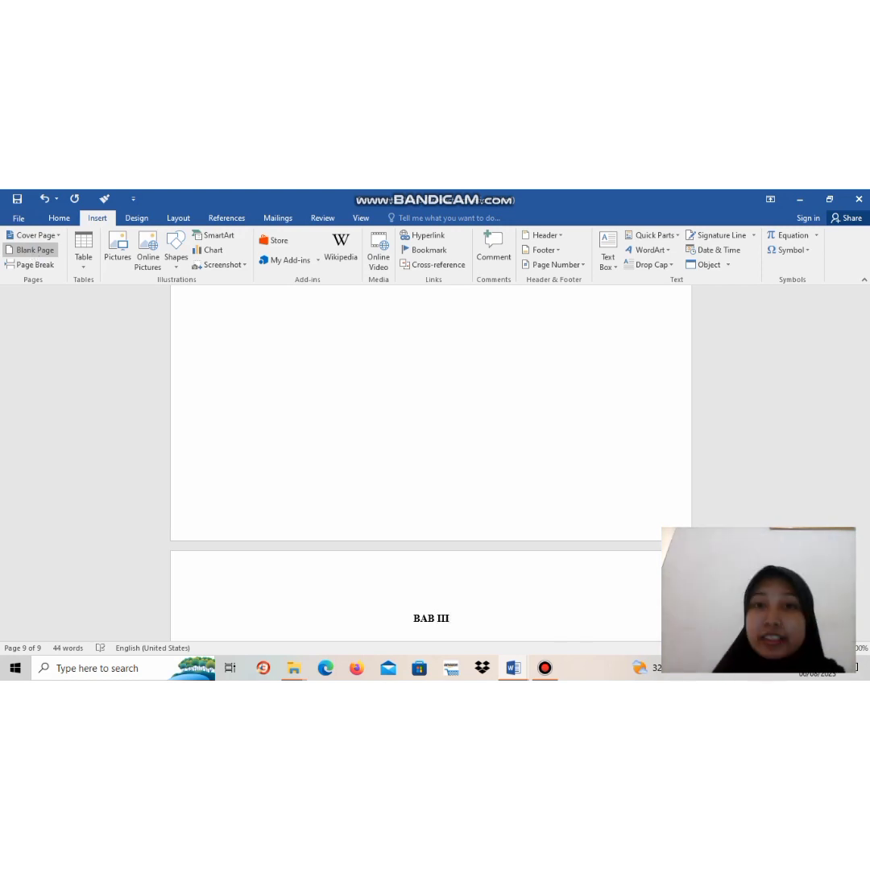
{"action": "type", "text": " ME"}
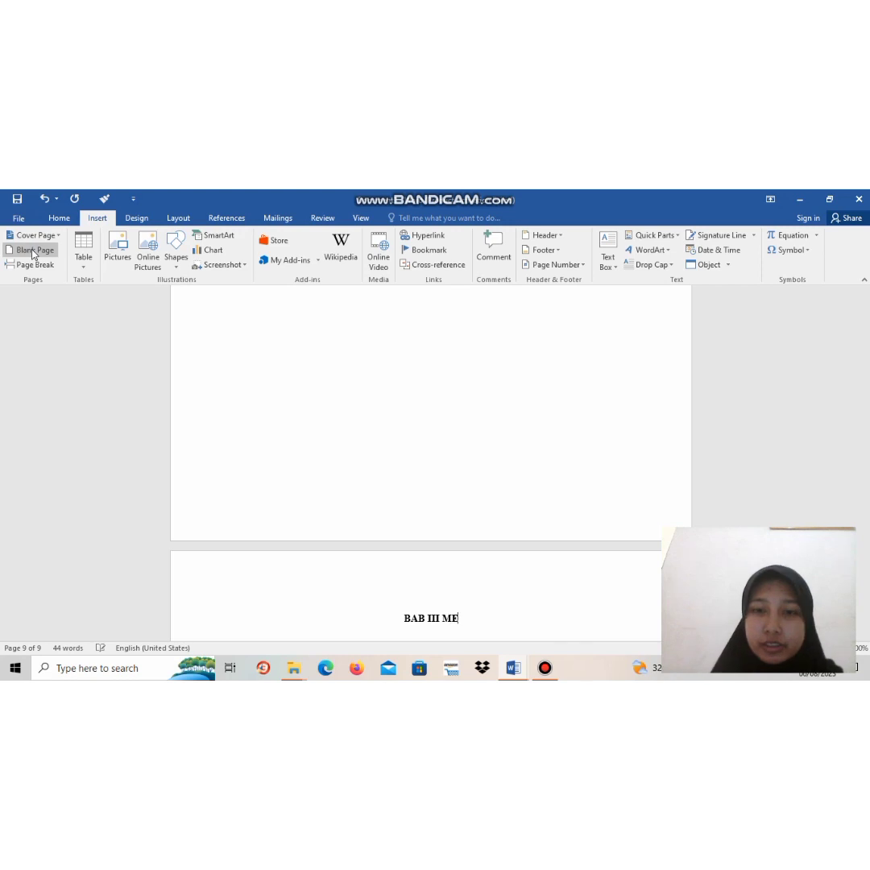
{"action": "type", "text": "TODE "}
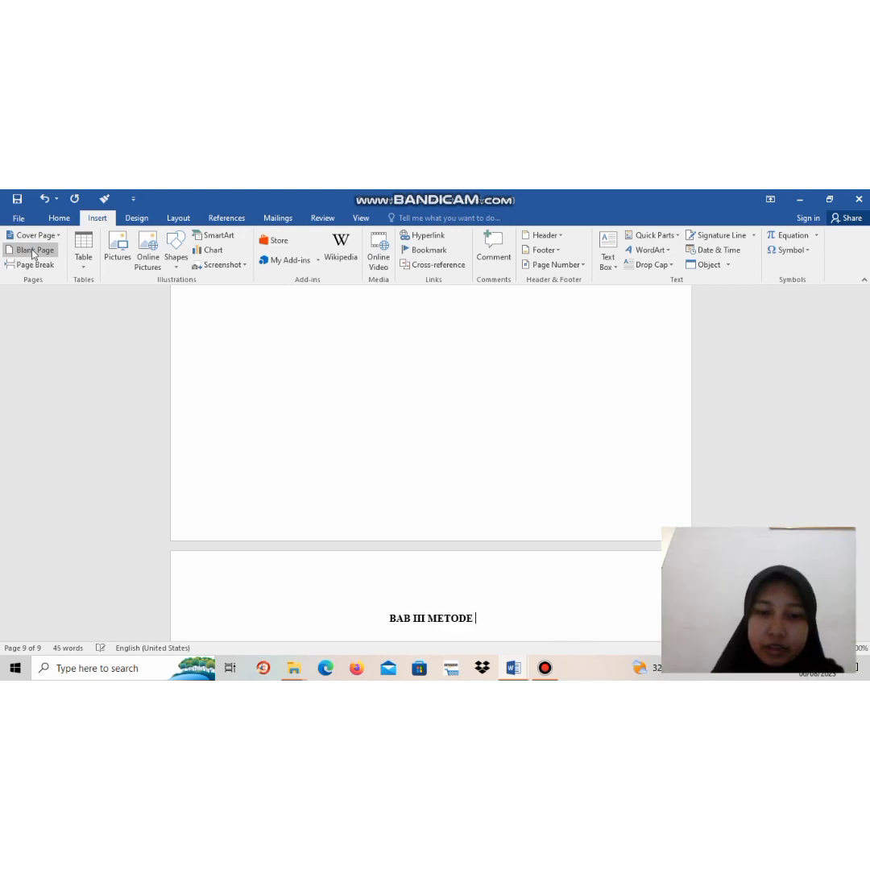
{"action": "type", "text": "PENELI"}
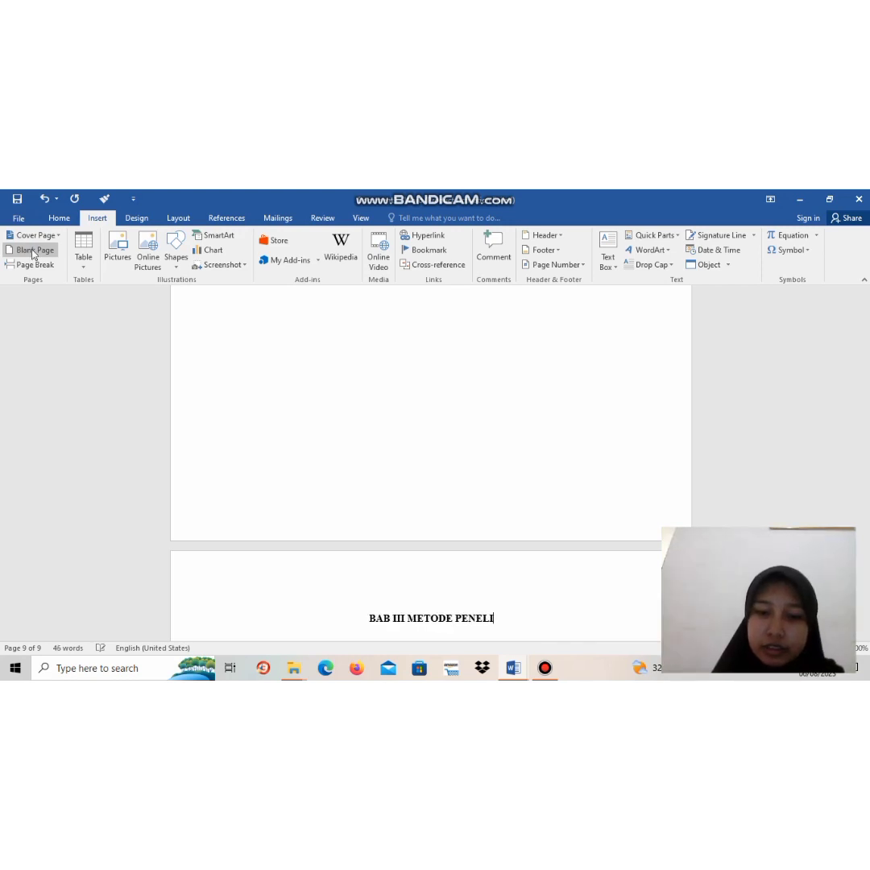
{"action": "type", "text": "TIAN"}
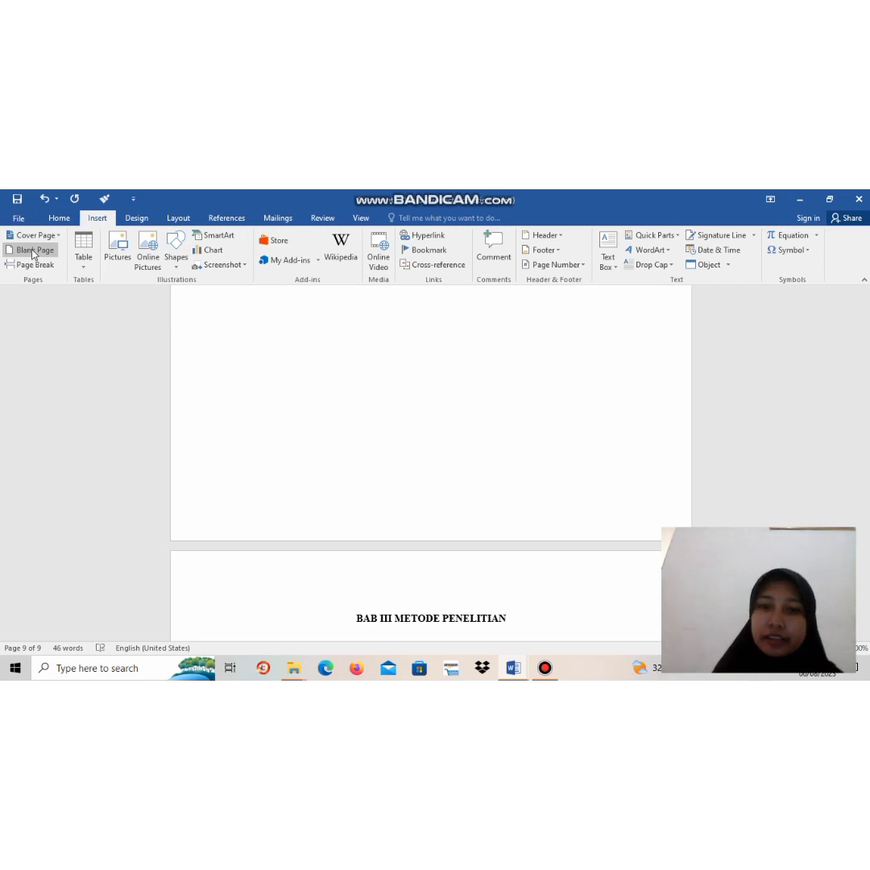
- Insert a blank page after BAB III METODE PENELITIAN and title it BAB IV ANALISA DAN HASIL
{"action": "left_click", "coordinate": [34, 251]}
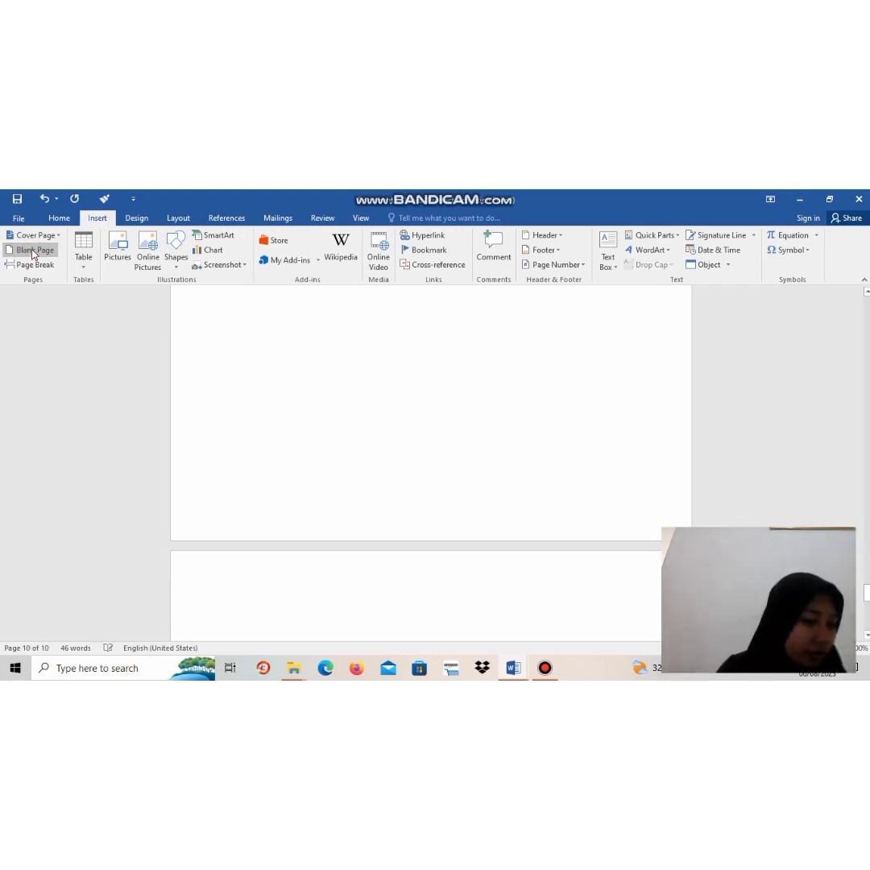
{"action": "type", "text": "BA"}
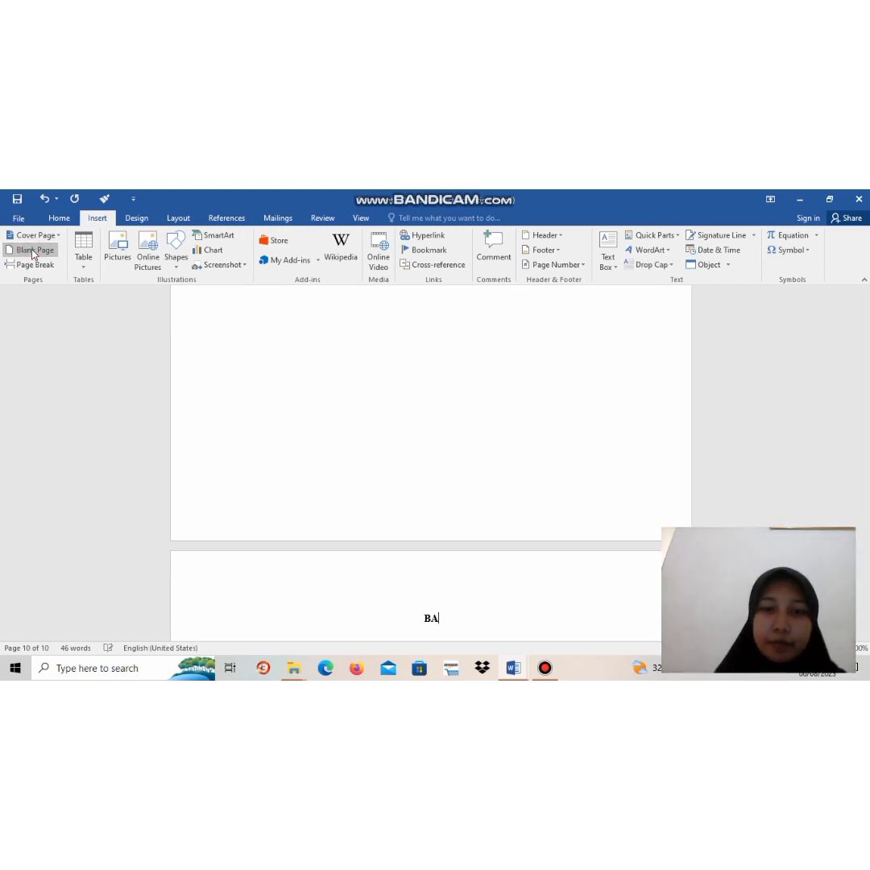
{"action": "type", "text": "B IV"}
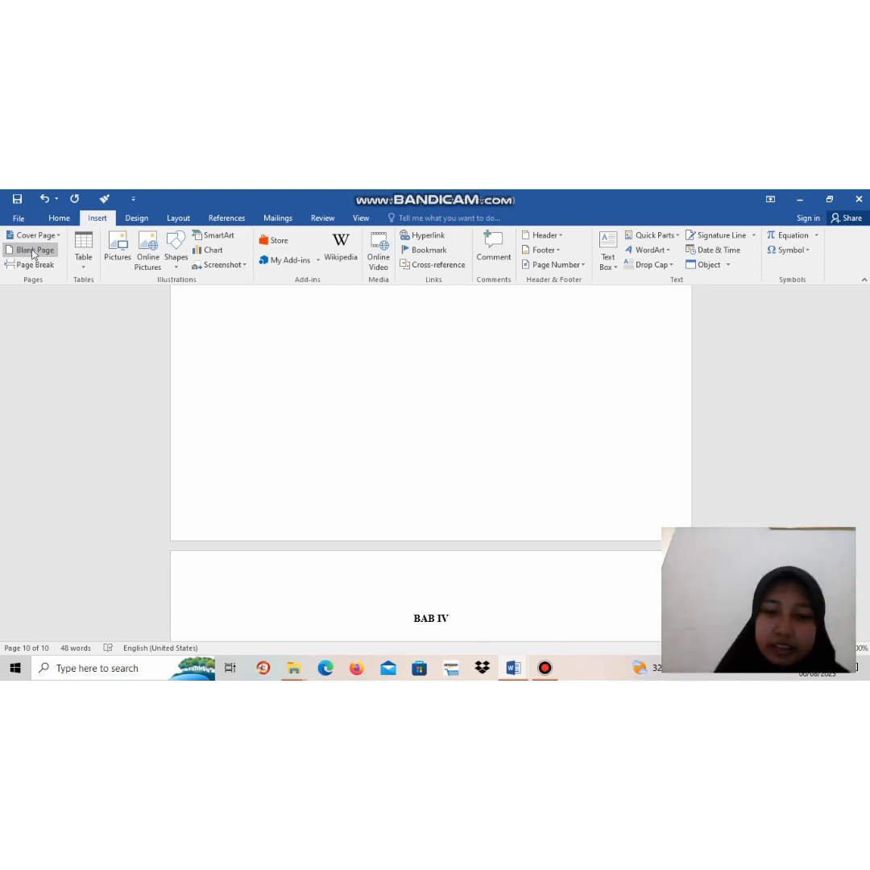
{"action": "type", "text": "ANALISA "}
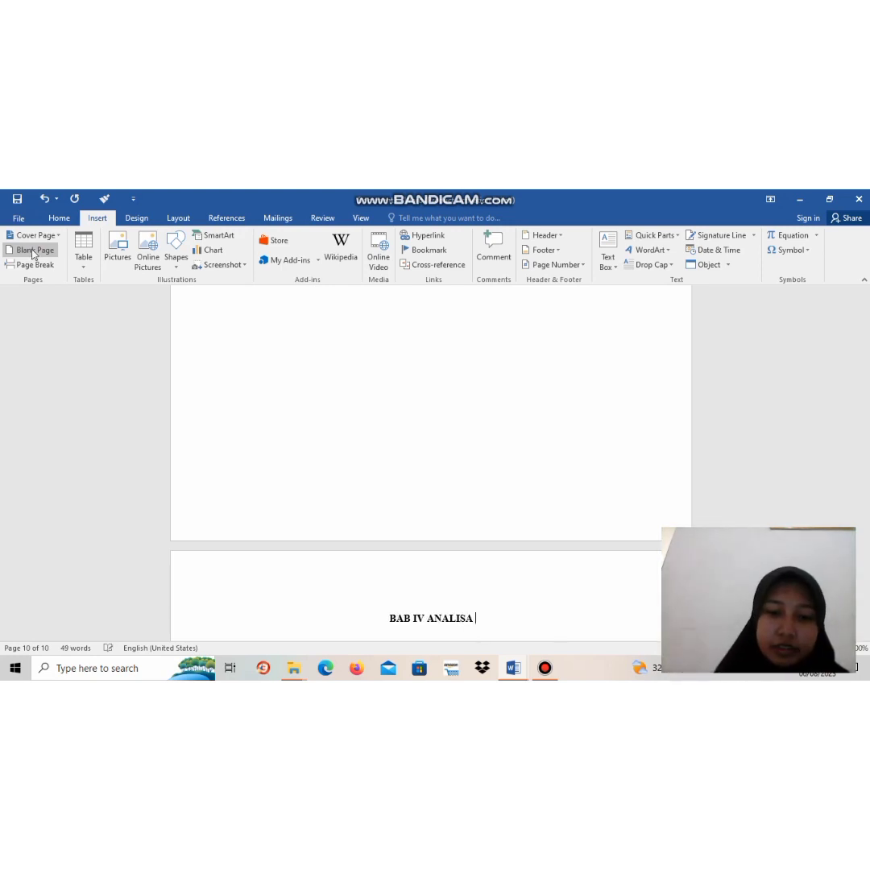
{"action": "type", "text": "DAN HASIL"}
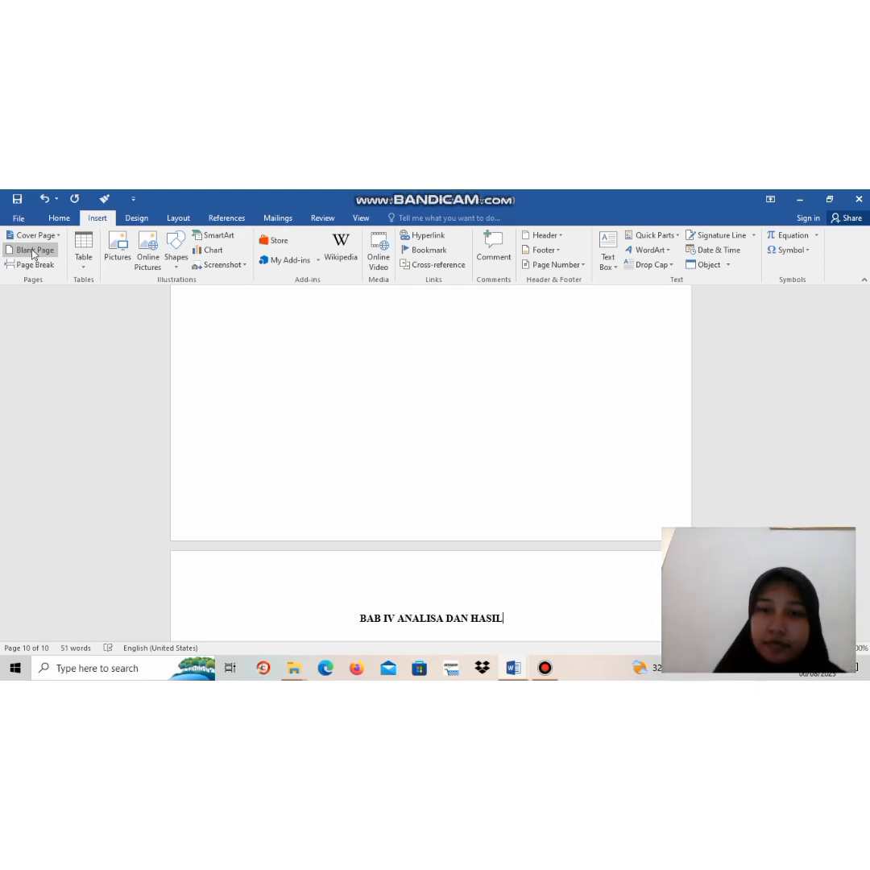
- Insert a blank page after BAB IV ANALISA DAN HASIL and title it BAB V PENUTUP
{"action": "left_click", "coordinate": [32, 252]}
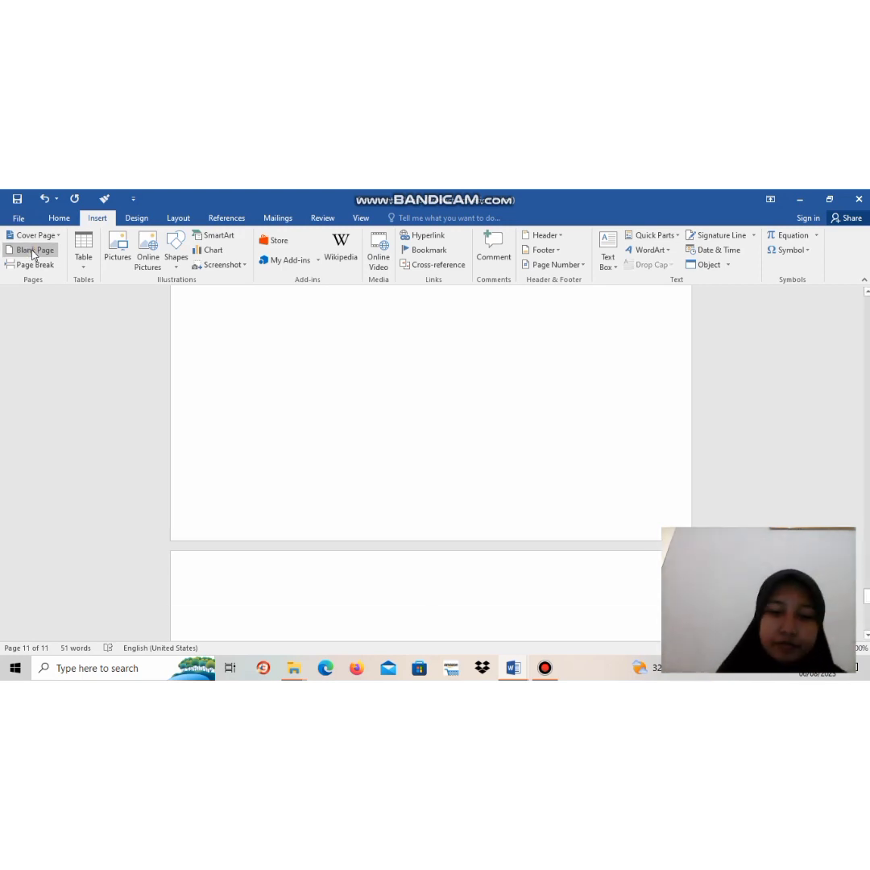
{"action": "type", "text": "BAB"}
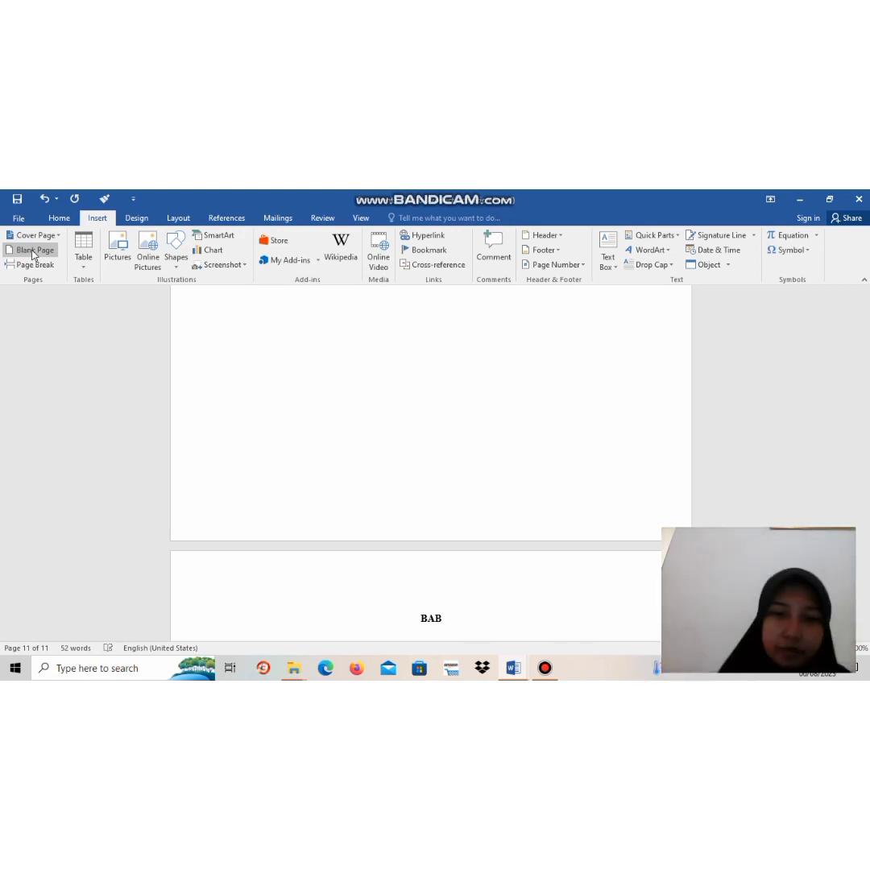
{"action": "type", "text": " V"}
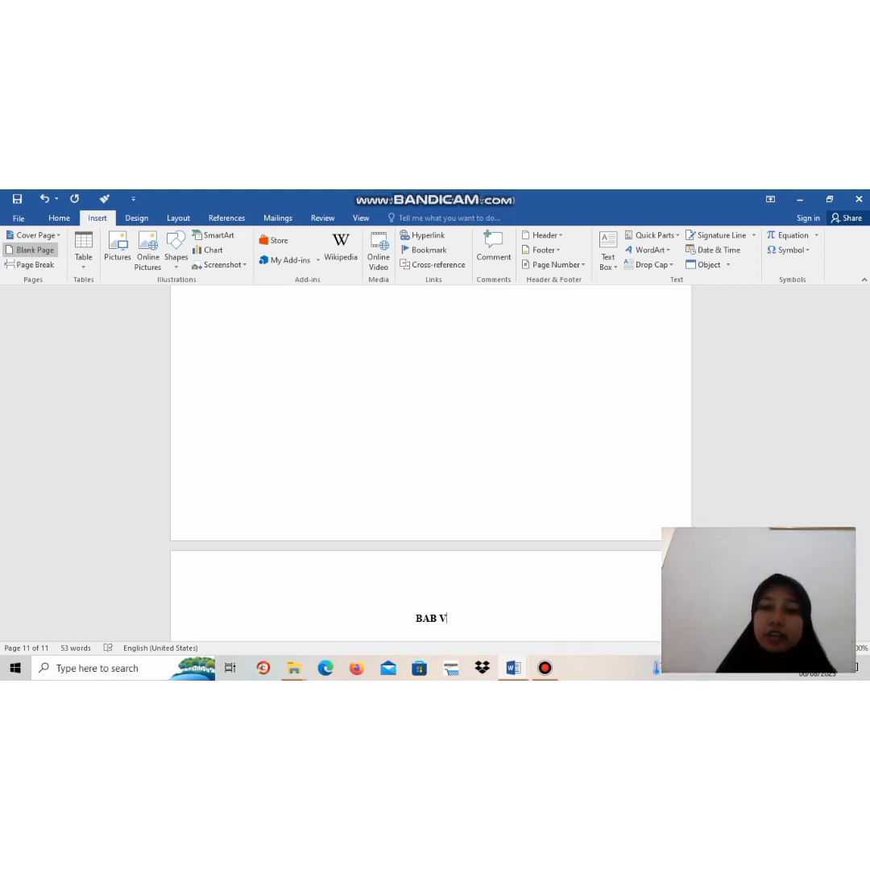
{"action": "type", "text": "PENUTUP"}
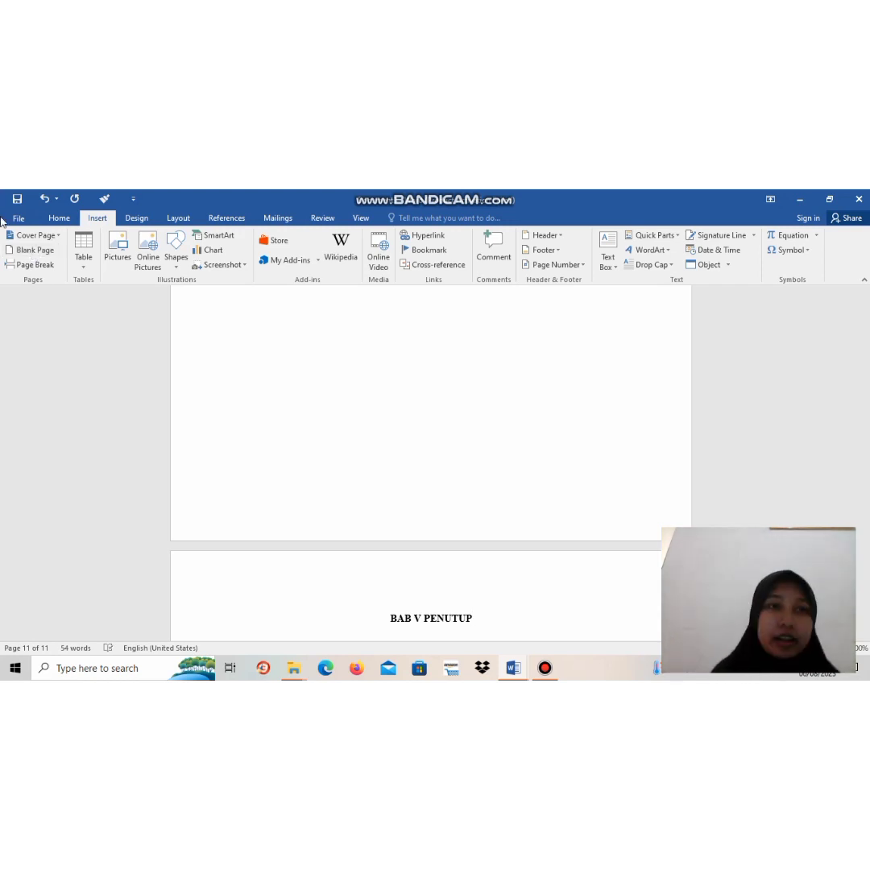
- Insert a blank page after BAB V PENUTUP and title it DAFTAR PUSTAKA
{"action": "left_click", "coordinate": [34, 252]}
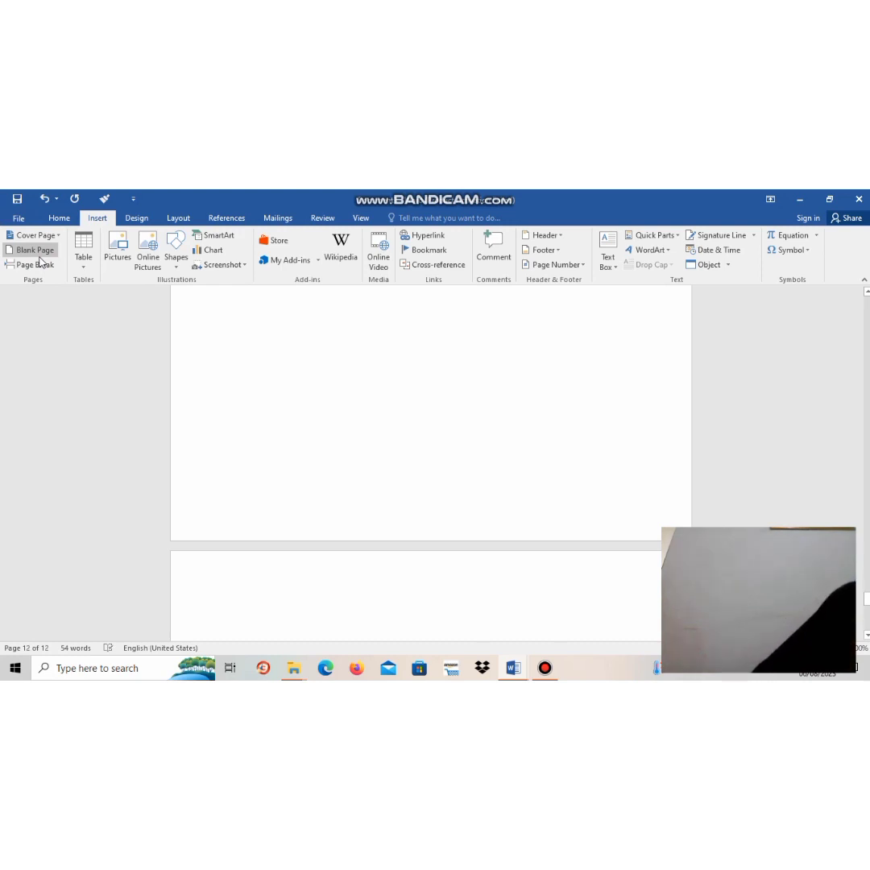
{"action": "type", "text": "DA"}
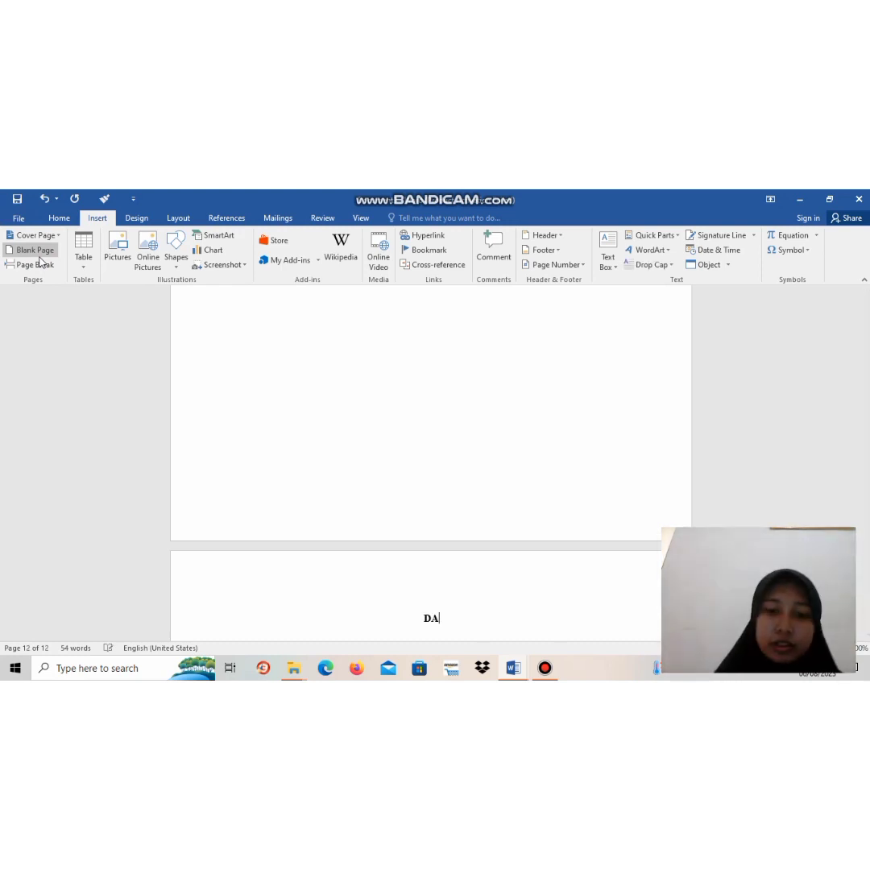
{"action": "type", "text": "FTAR "}
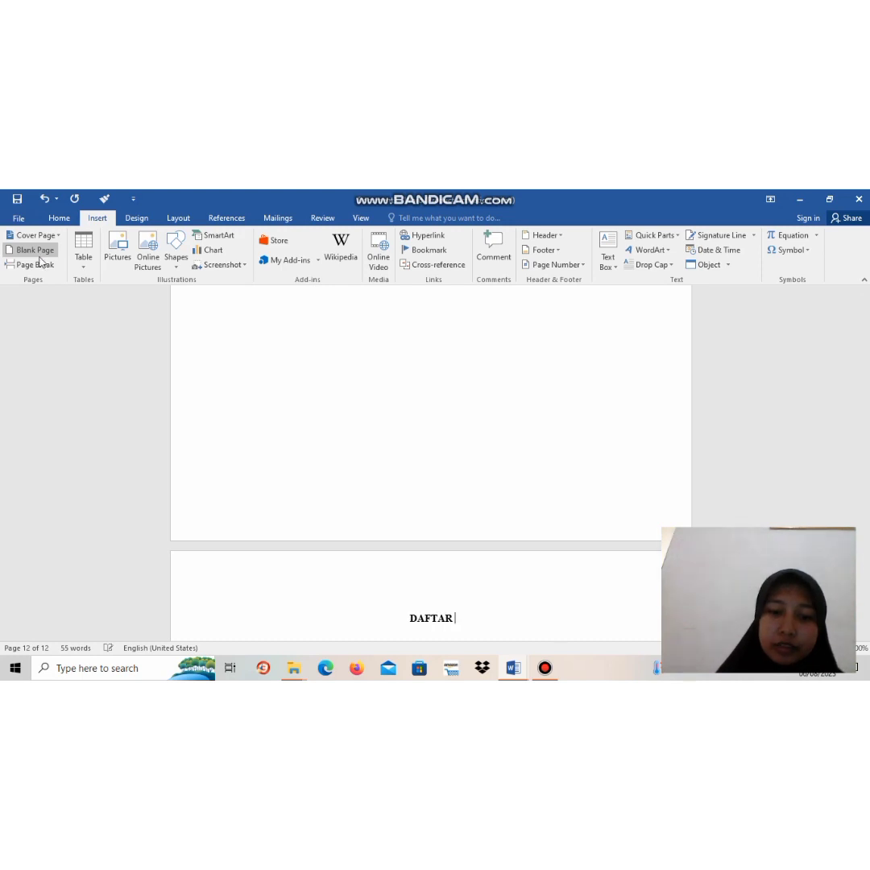
{"action": "type", "text": "PUSTAK"}
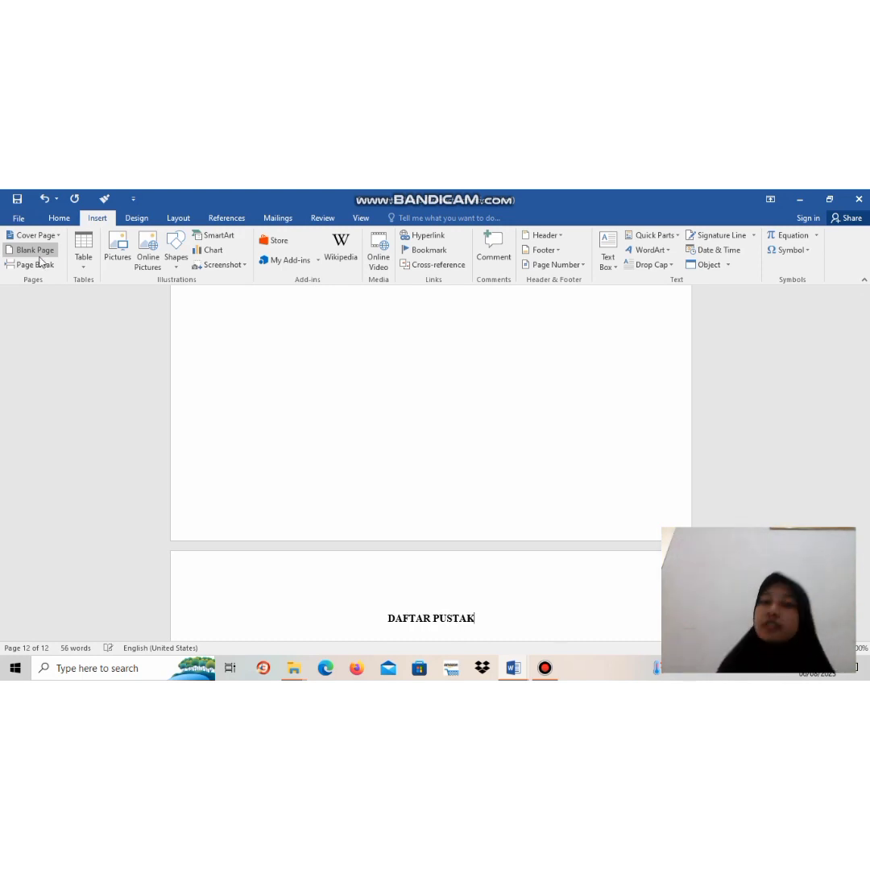
{"action": "type", "text": "A"}
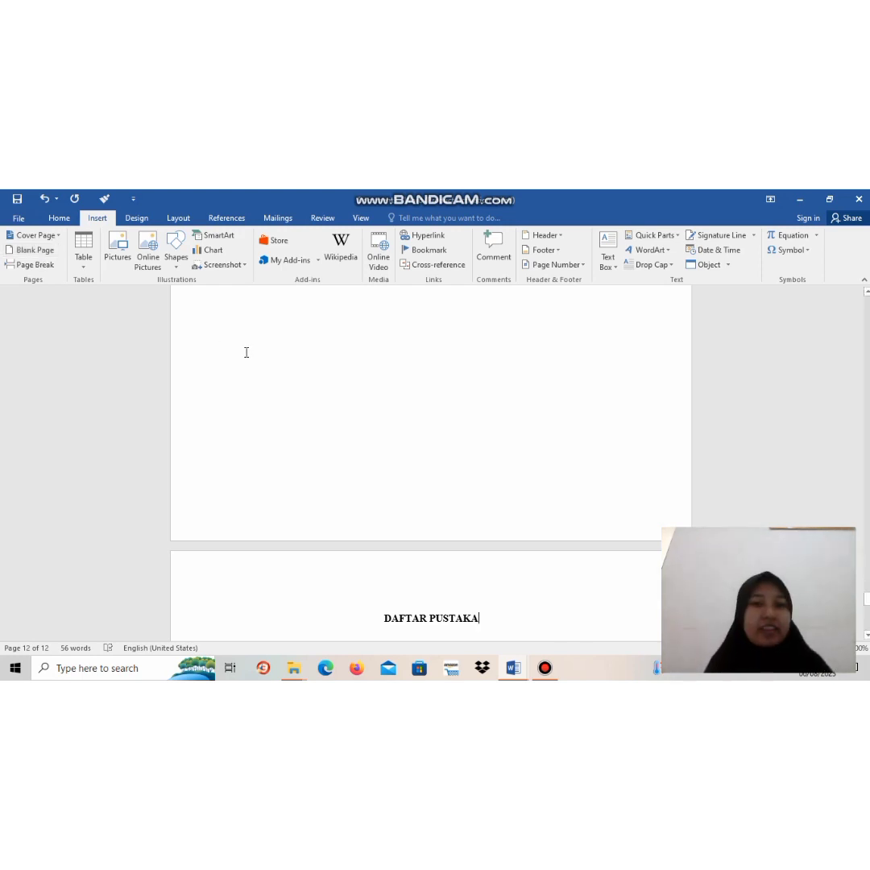
- Look back through the added pages from DAFTAR PUSTAKA up to the cover and HALAMAN PENGESAHAN pages
{"action": "scroll", "coordinate": [245, 351], "scroll_direction": "up", "scroll_amount": 3}
{"action": "left_click", "coordinate": [233, 327]}
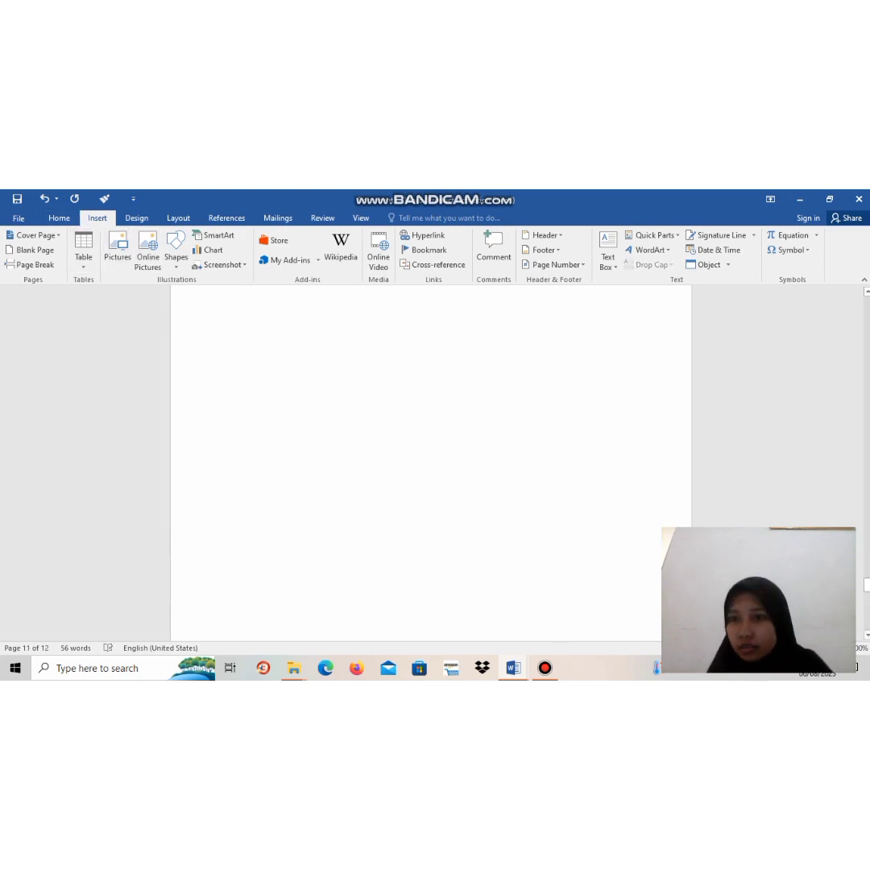
{"action": "left_click_drag", "start_coordinate": [867, 590], "coordinate": [865, 562]}
{"action": "scroll", "coordinate": [449, 375], "scroll_direction": "down", "scroll_amount": 5}
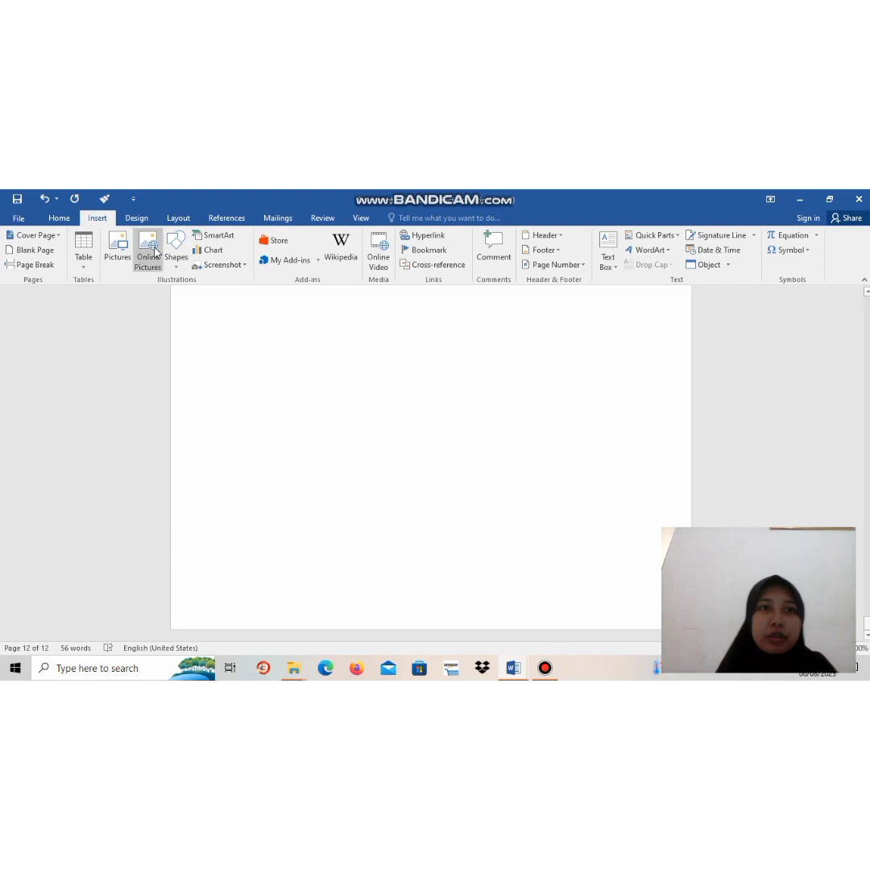
{"action": "left_click", "coordinate": [57, 218]}
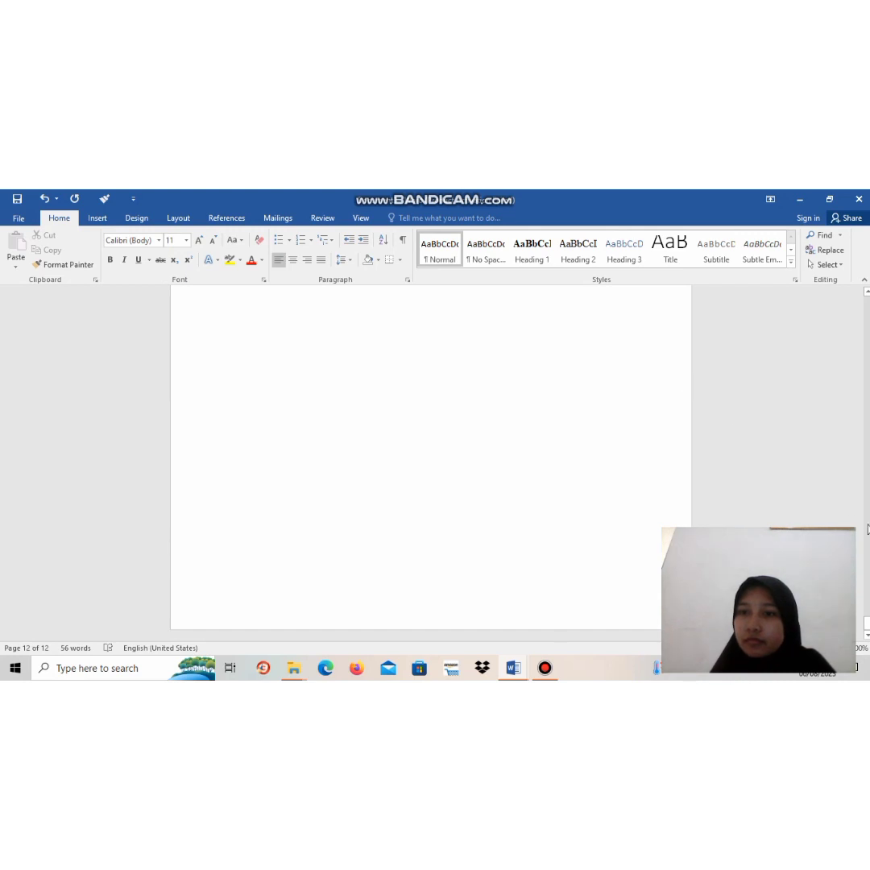
{"action": "left_click", "coordinate": [867, 302]}
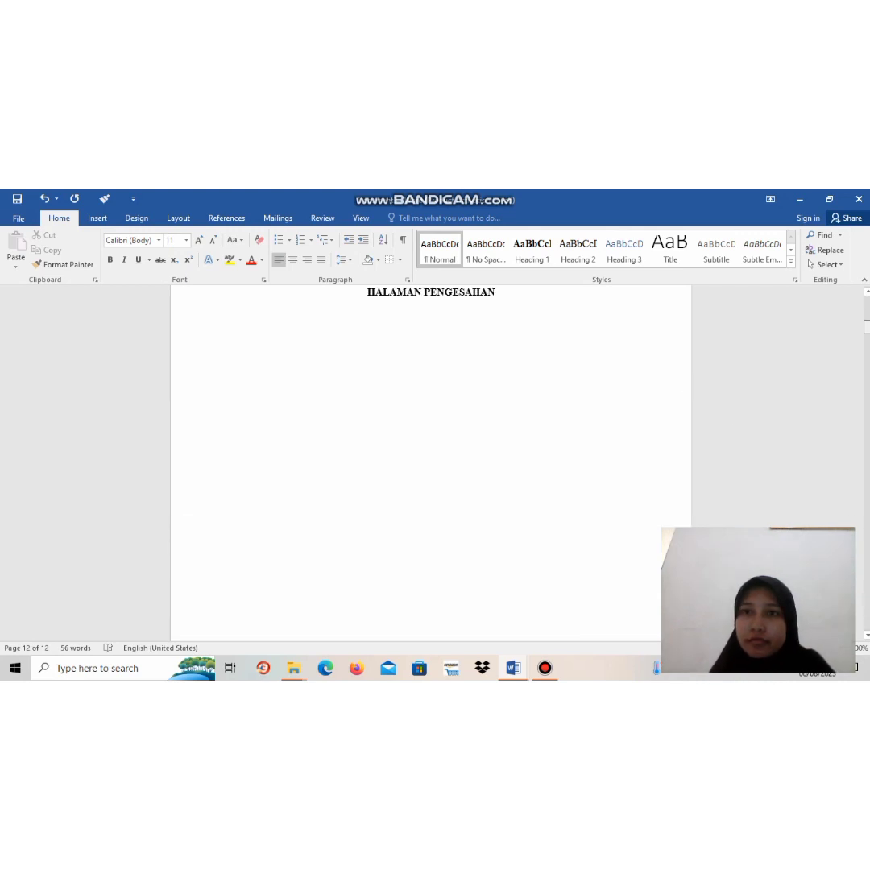
{"action": "scroll", "coordinate": [431, 463], "scroll_direction": "up", "scroll_amount": 15}
{"action": "scroll", "coordinate": [431, 463], "scroll_direction": "down", "scroll_amount": 15}
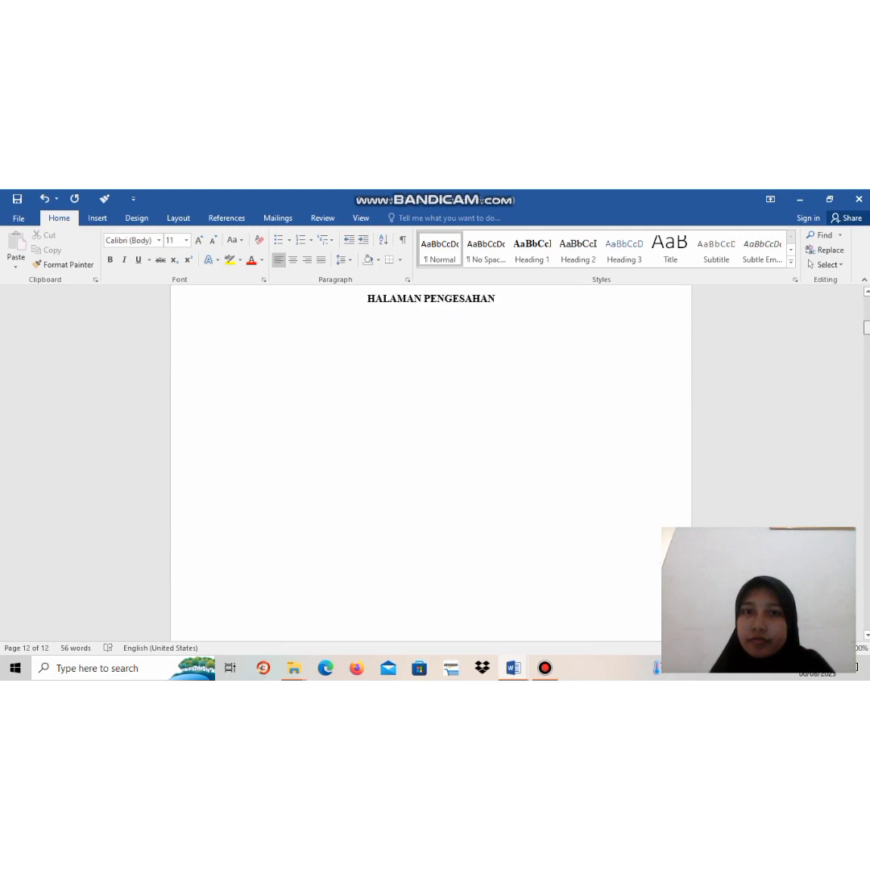
{"action": "scroll", "coordinate": [431, 464], "scroll_direction": "up", "scroll_amount": 5}
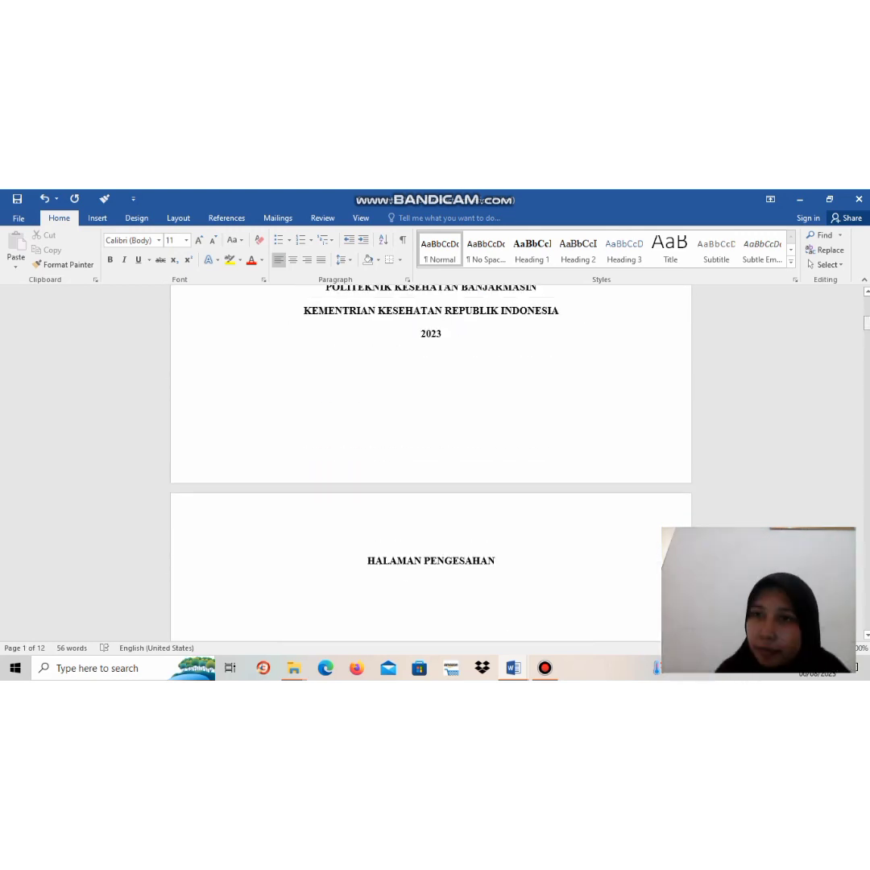
- Add the subheading LATAR BELAKANG in the Heading 2 style below the BAB I PENDAHULUAN title
{"action": "left_click_drag", "start_coordinate": [867, 322], "coordinate": [867, 477]}
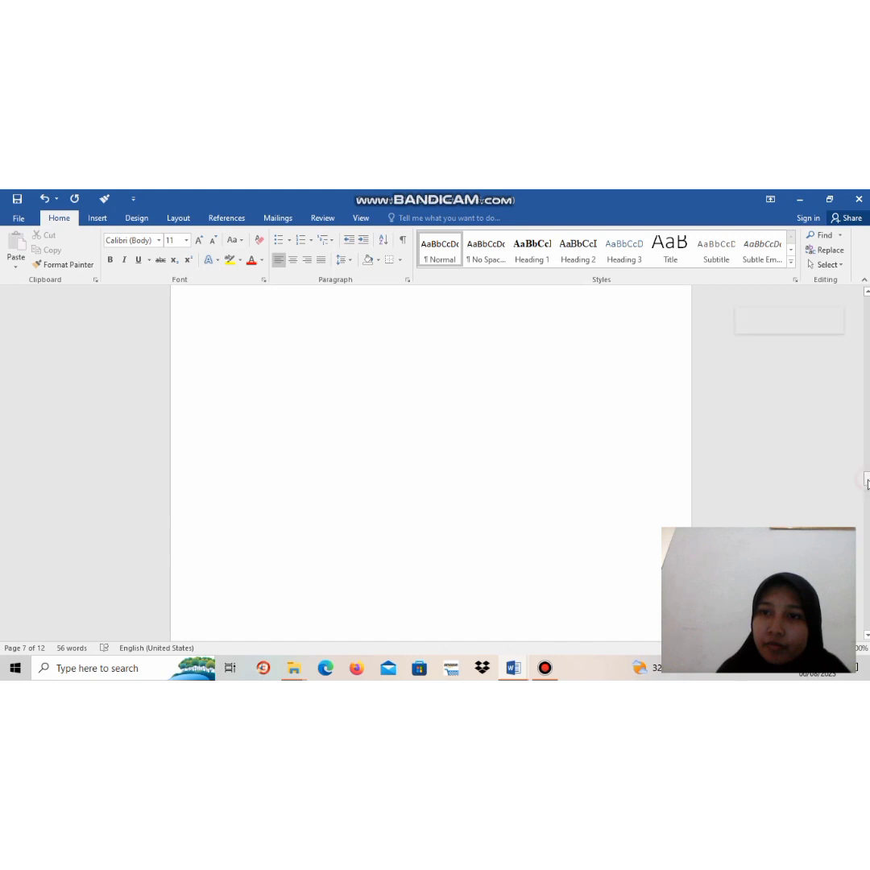
{"action": "left_click_drag", "start_coordinate": [868, 482], "coordinate": [867, 474]}
{"action": "left_click", "coordinate": [237, 351]}
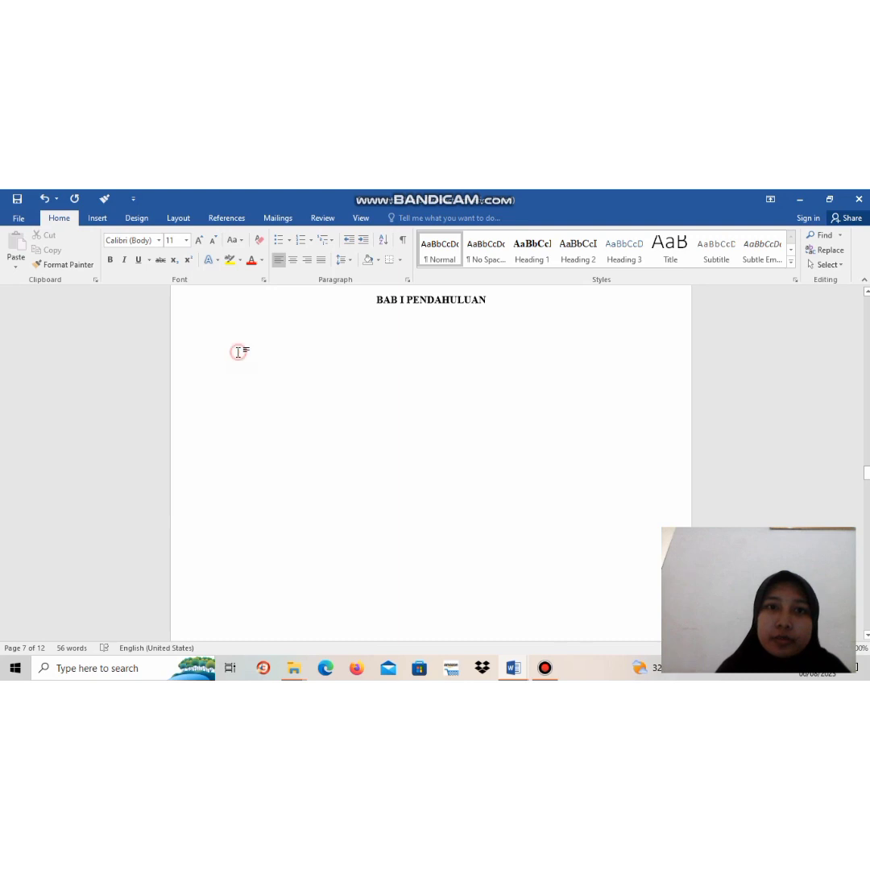
{"action": "left_click", "coordinate": [571, 256]}
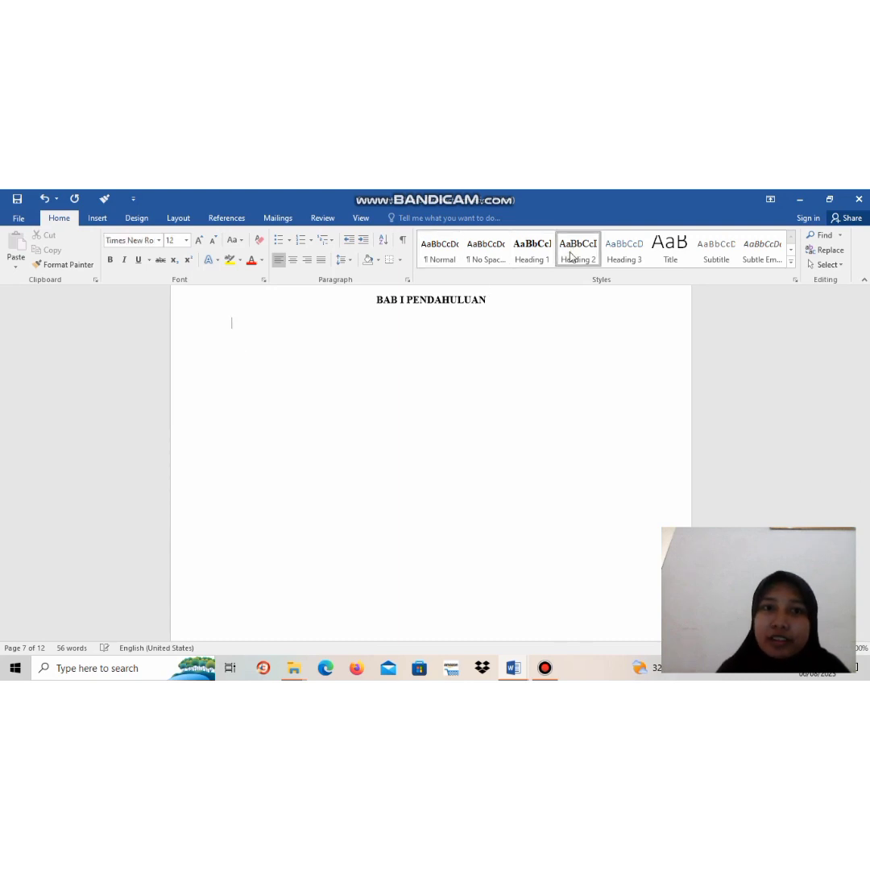
{"action": "left_click", "coordinate": [533, 304]}
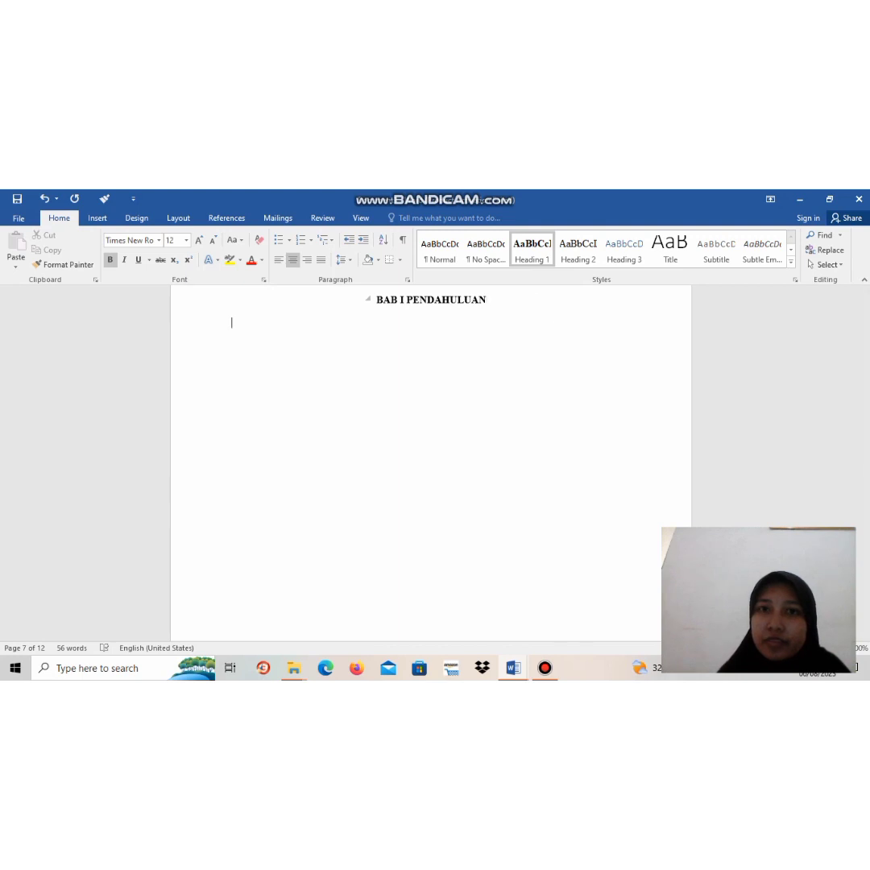
{"action": "left_click", "coordinate": [577, 249]}
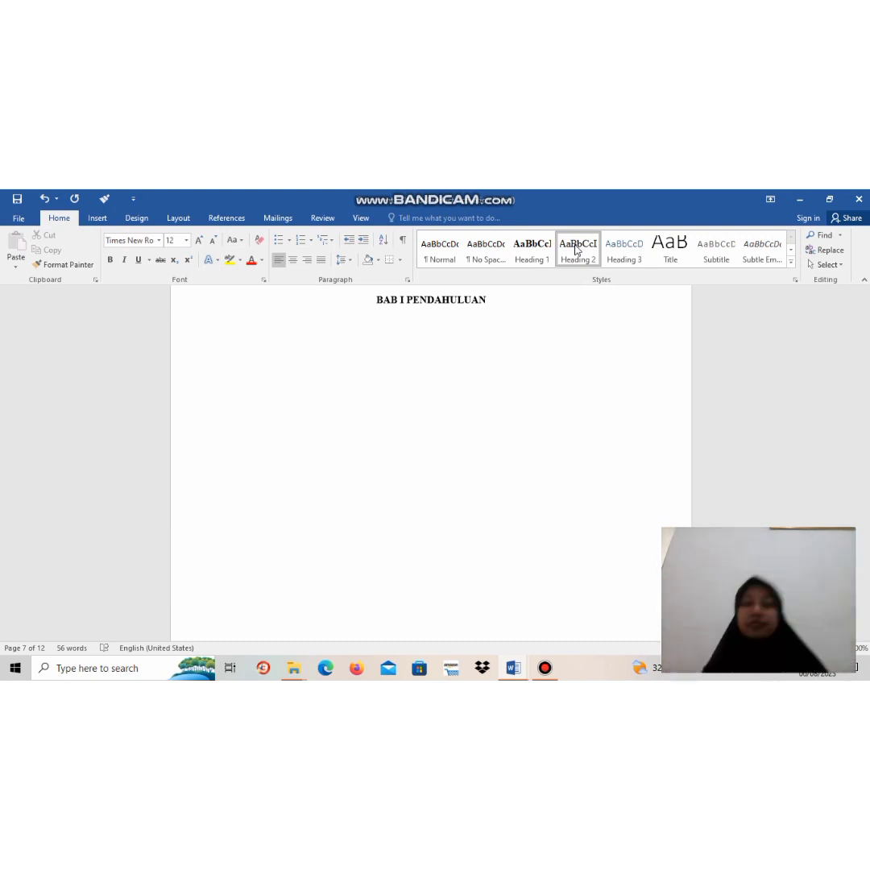
{"action": "type", "text": "LATAR "}
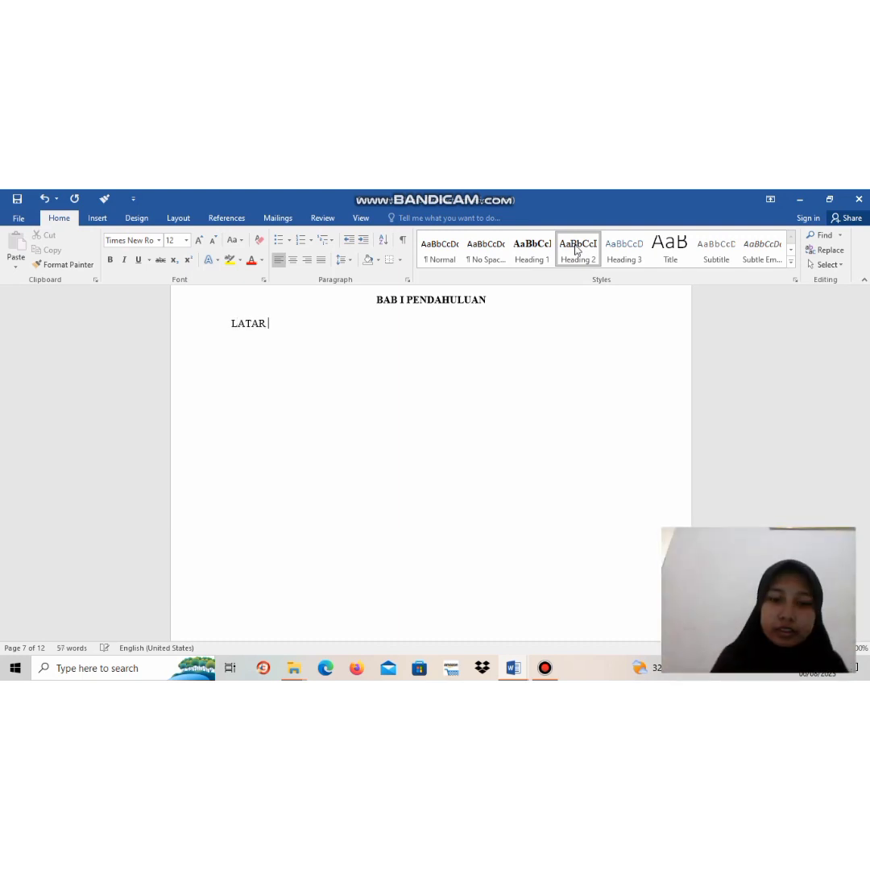
{"action": "type", "text": "BELAKA"}
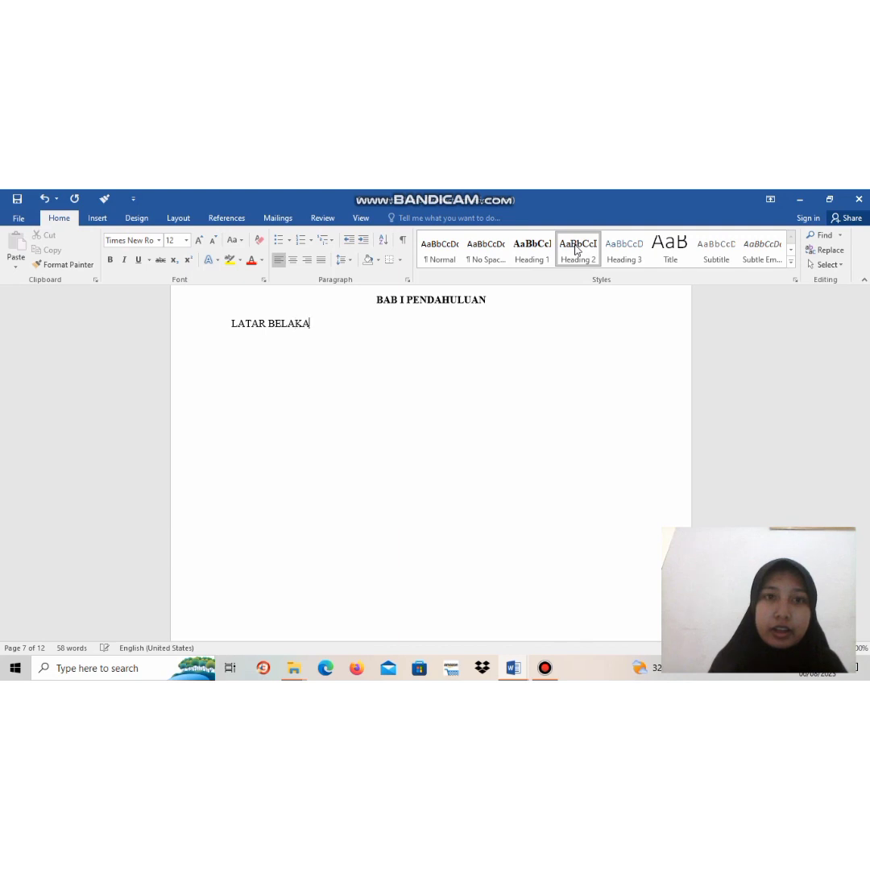
{"action": "type", "text": "NG"}
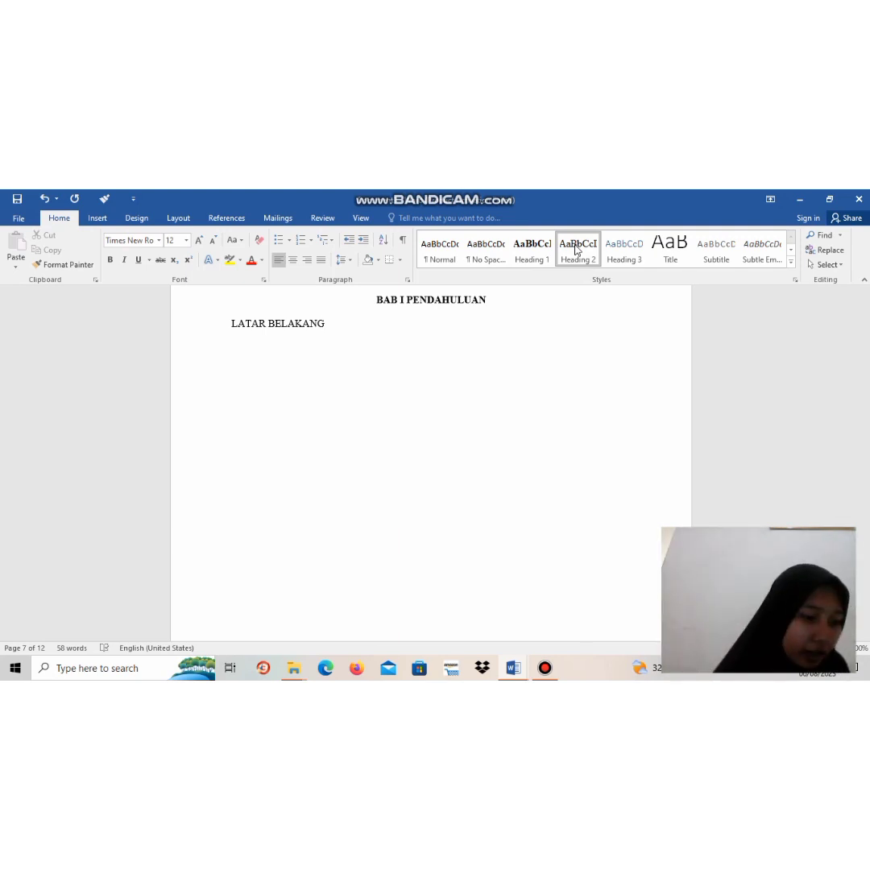
- Add RUMUSAN MASALAH and BATASAN MASALAH as Heading 2 subheadings on separate lines below LATAR BELAKANG
{"action": "key", "text": "Return"}
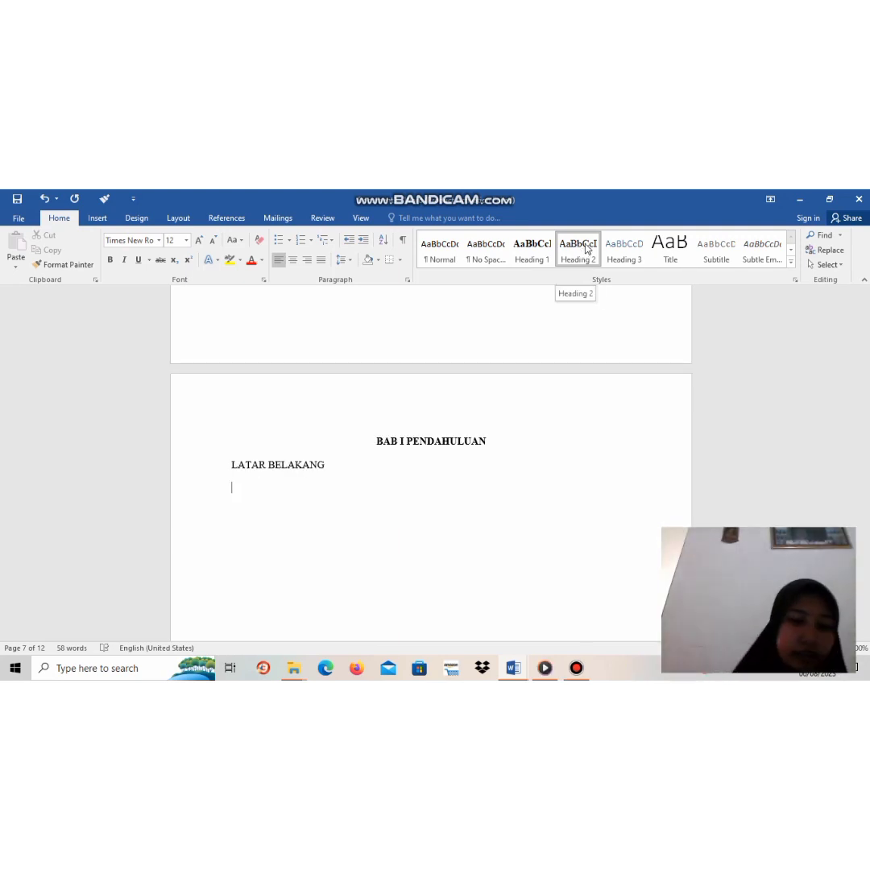
{"action": "type", "text": "RUMUSAB"}
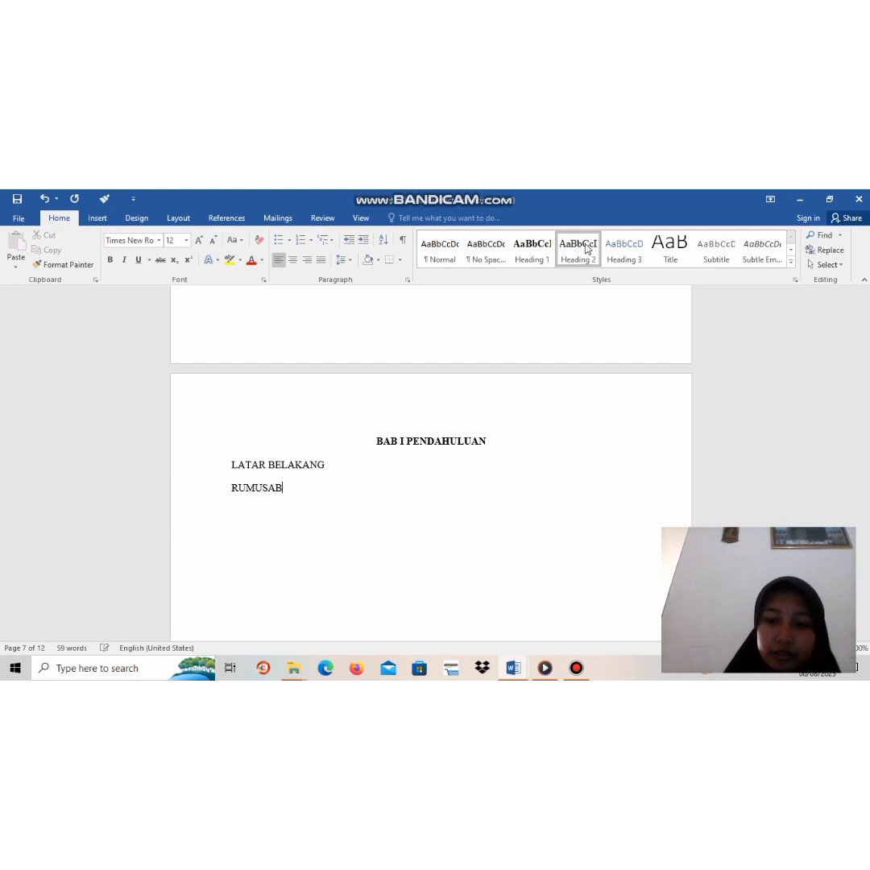
{"action": "key", "text": "BackSpace"}
{"action": "type", "text": "N M"}
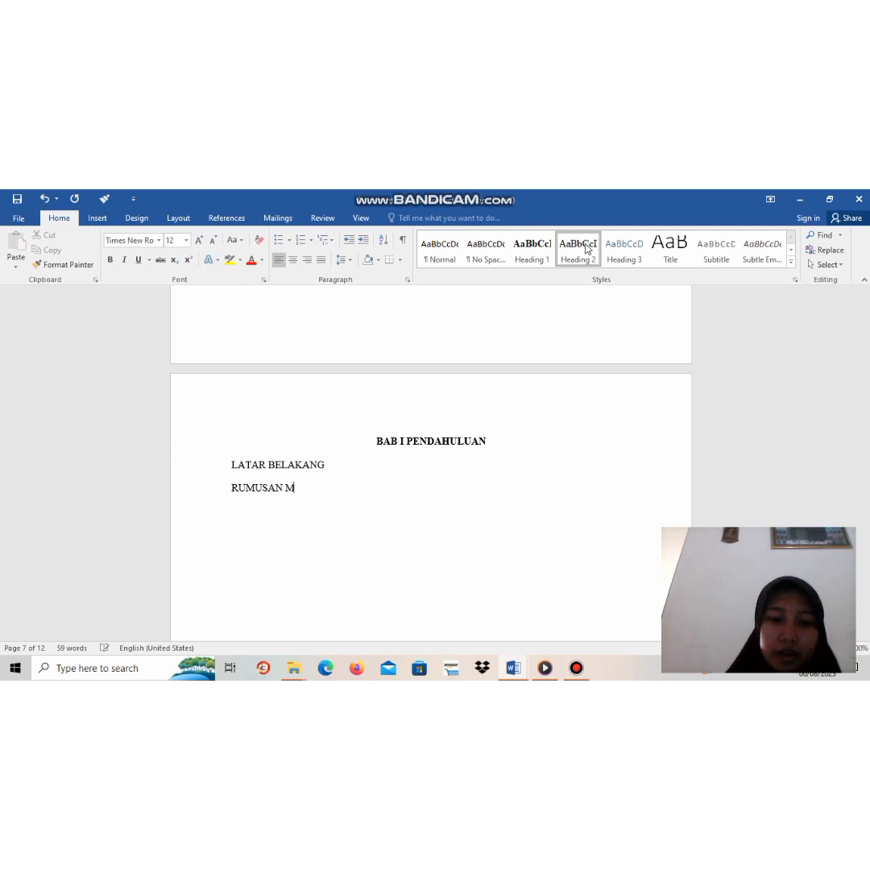
{"action": "type", "text": "ASALAH"}
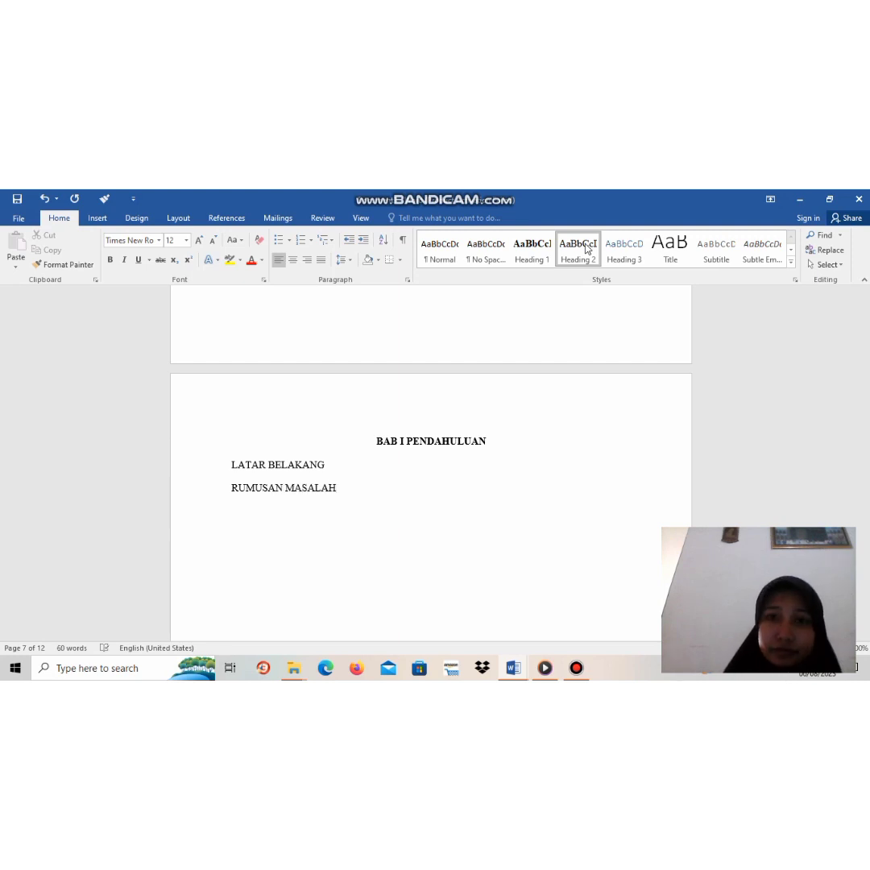
{"action": "key", "text": "Return"}
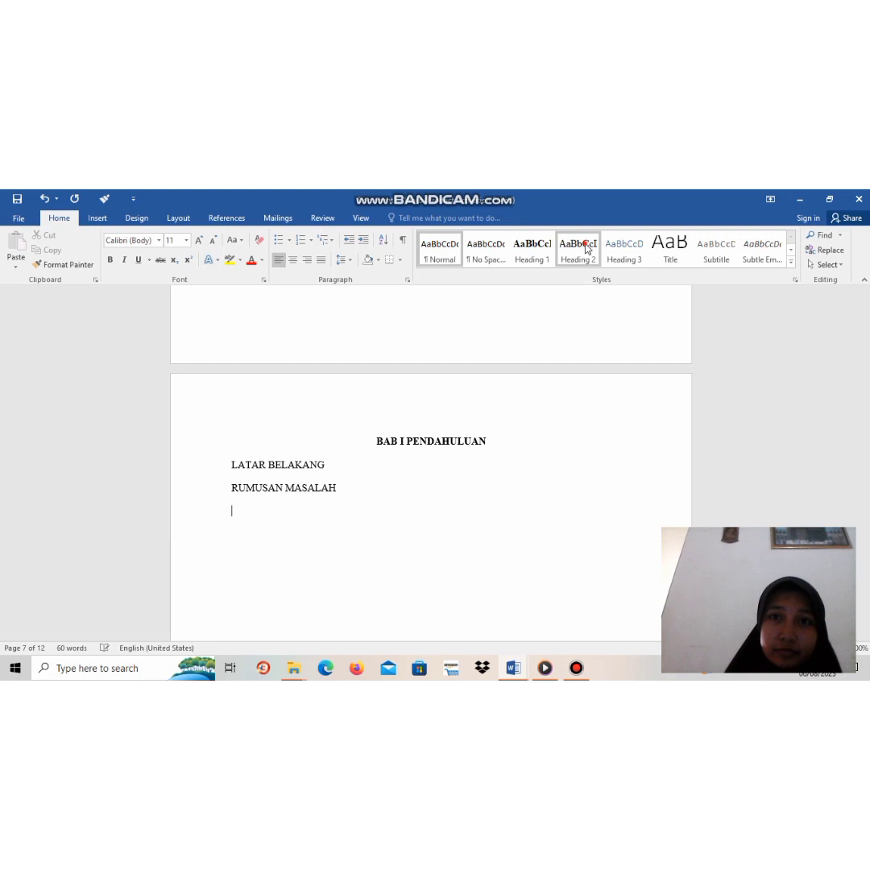
{"action": "type", "text": "BATASAN MASALAH"}
- Add the subheading TUJUAN PENELITIAN in the Heading 2 style on a new line below BATASAN MASALAH
{"action": "key", "text": "Return"}
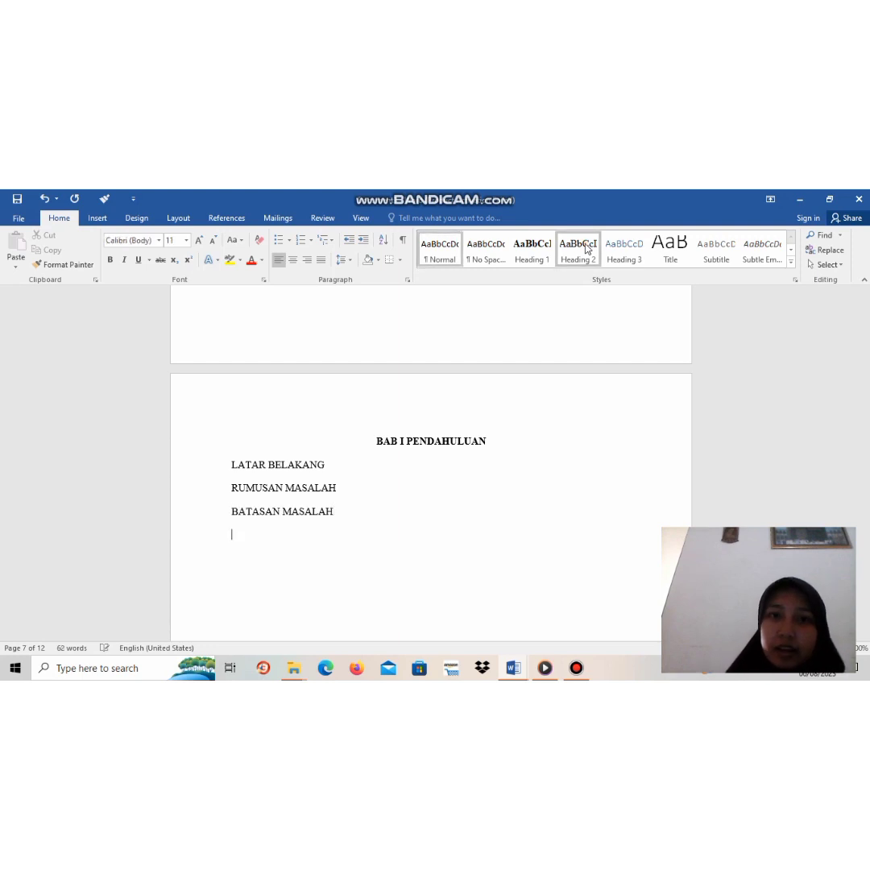
{"action": "left_click", "coordinate": [587, 248]}
{"action": "type", "text": "T"}
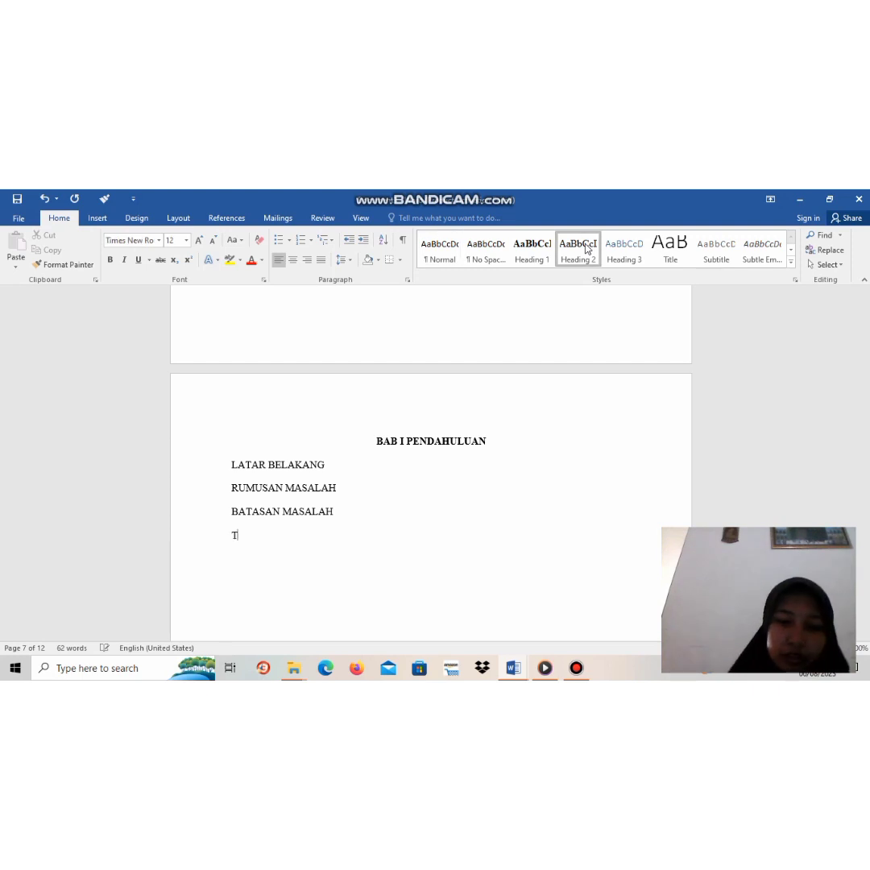
{"action": "type", "text": "UJUAN PE"}
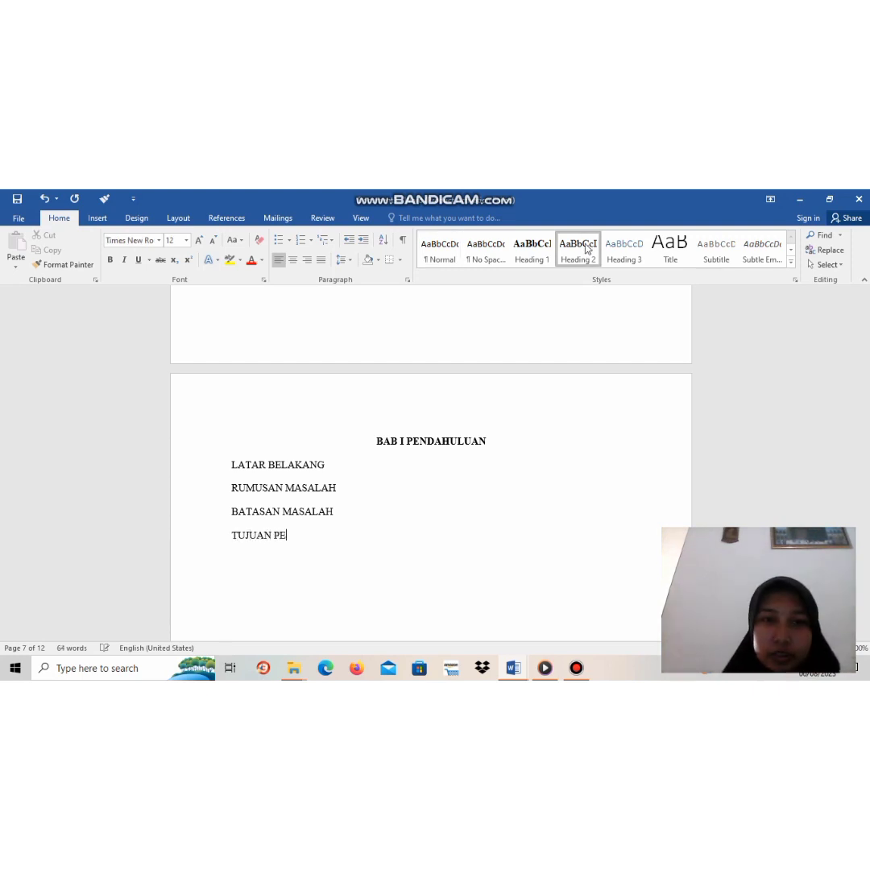
{"action": "type", "text": "NELITIAN"}
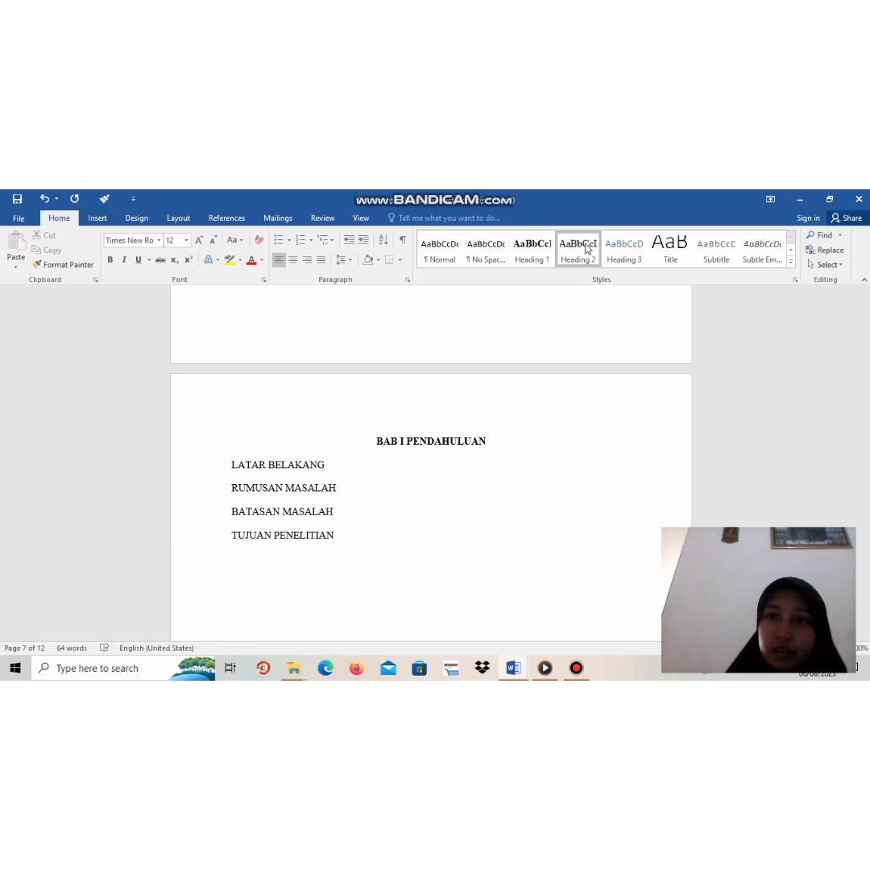
{"action": "type", "text": "M"}
{"action": "key", "text": "BackSpace"}
- Add the subheading MANFAAT PENELITIAN in the Heading 2 style on a new line below TUJUAN PENELITIAN
{"action": "key", "text": "Return"}
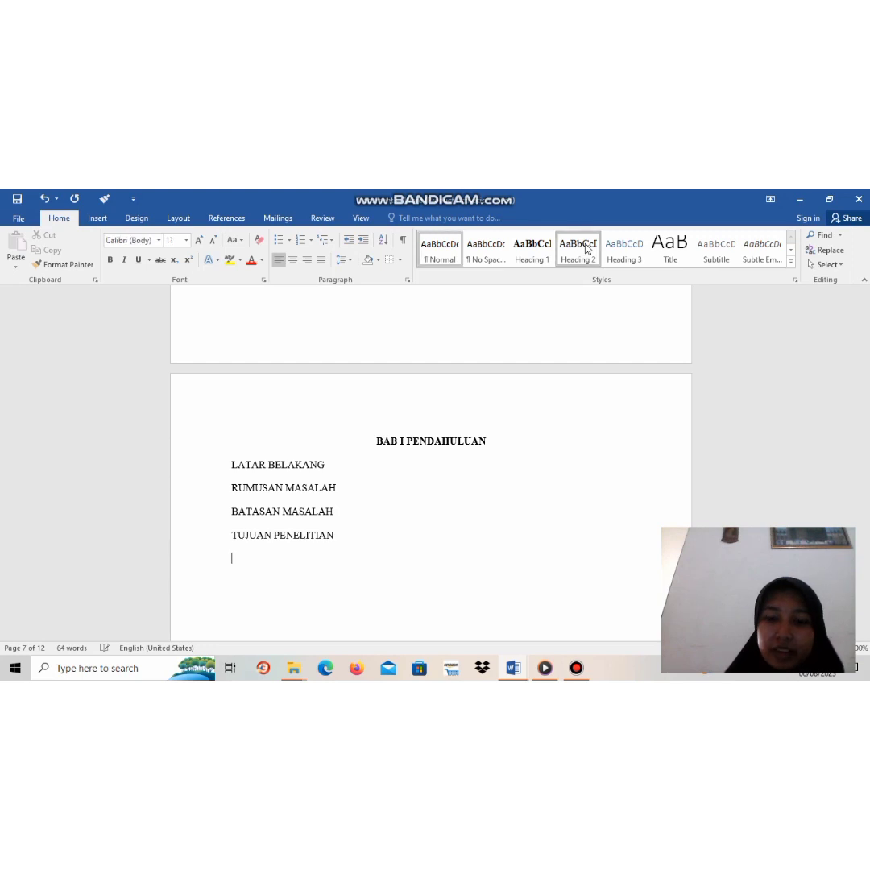
{"action": "type", "text": "MAN"}
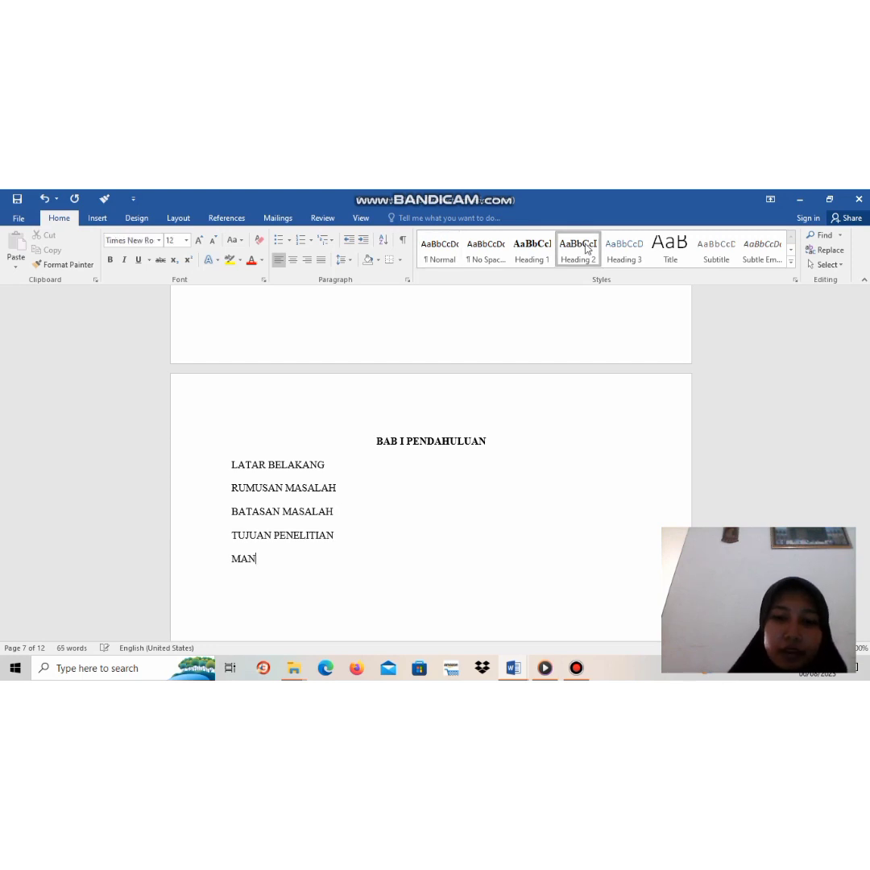
{"action": "type", "text": "FAAT"}
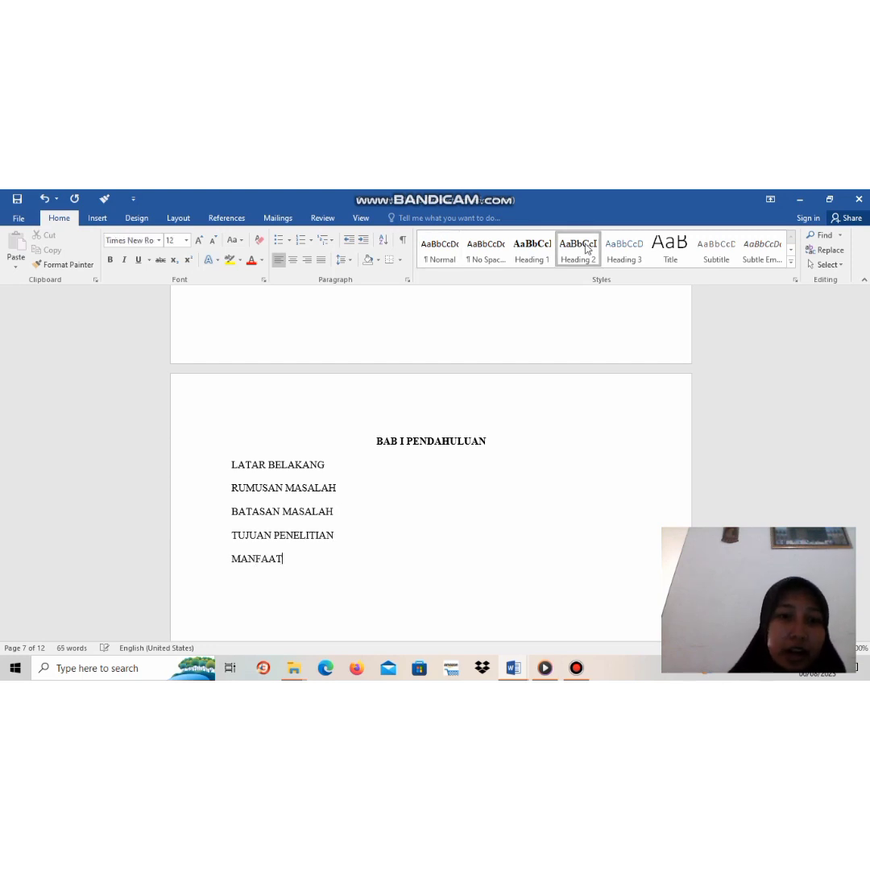
{"action": "type", "text": " PENE"}
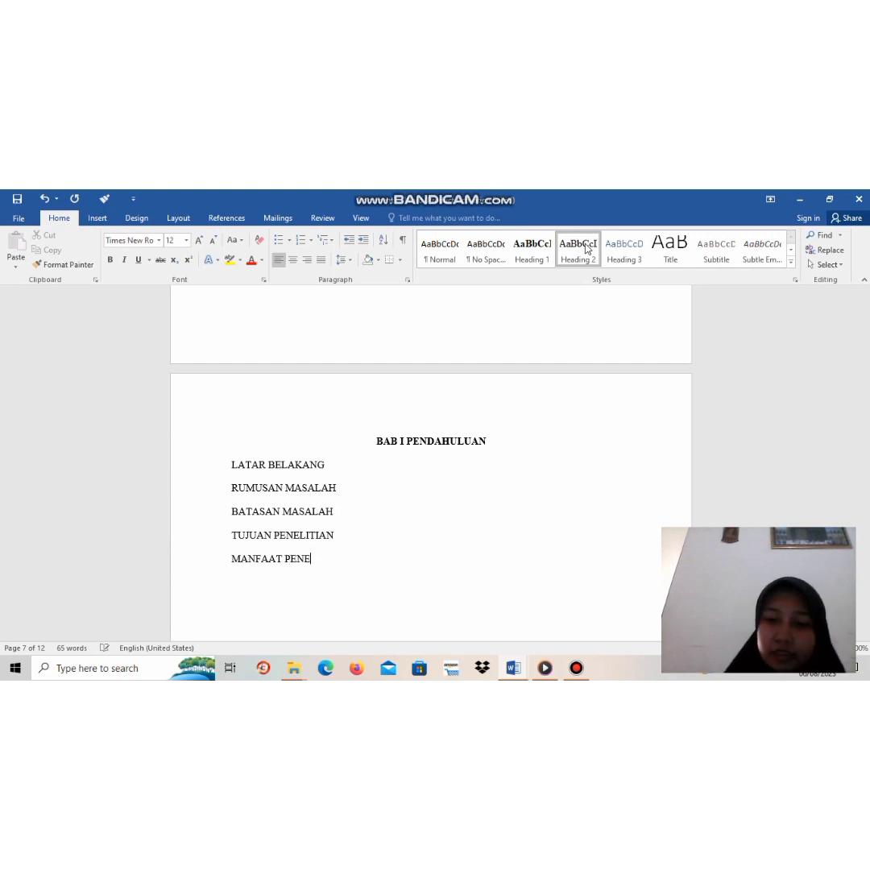
{"action": "type", "text": "LITIAN"}
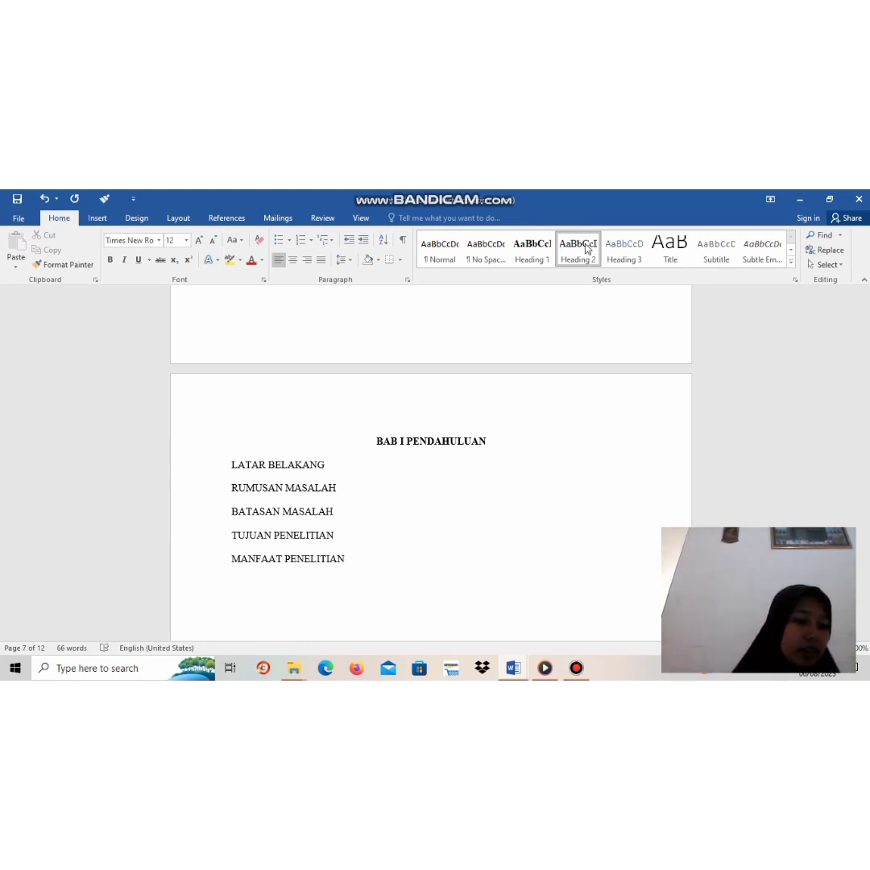
- Add the subheading SISTEMATIKA PENULISAN in the Heading 2 style on a new line below MANFAAT PENELITIAN
{"action": "key", "text": "Return"}
{"action": "left_click", "coordinate": [588, 249]}
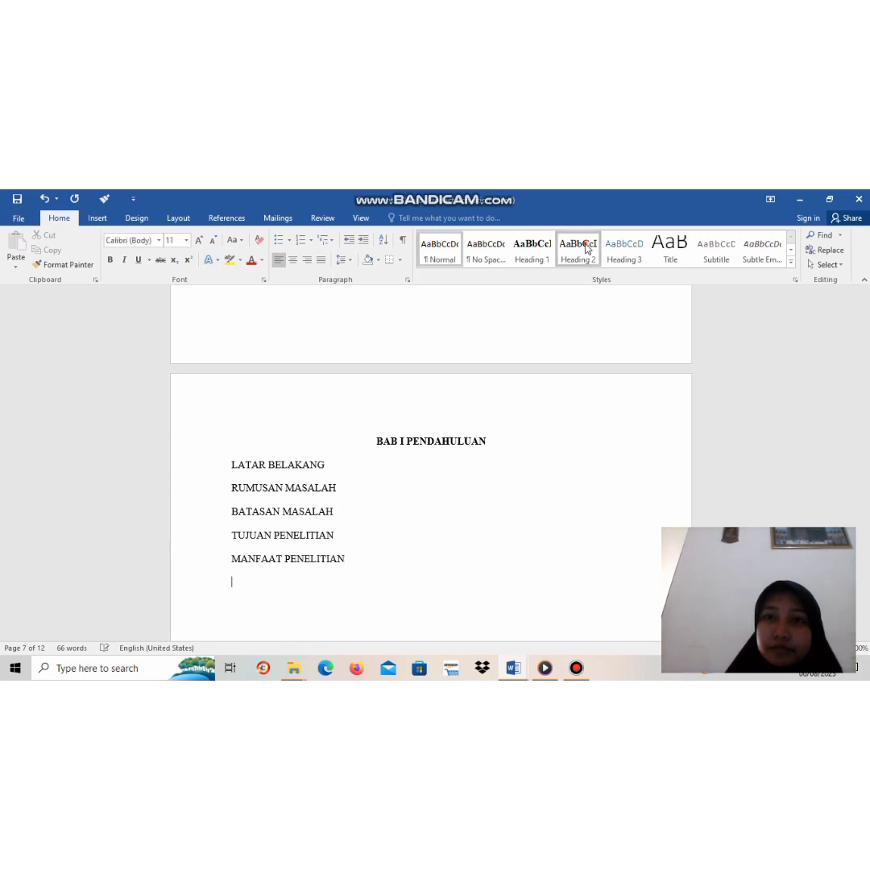
{"action": "type", "text": "S"}
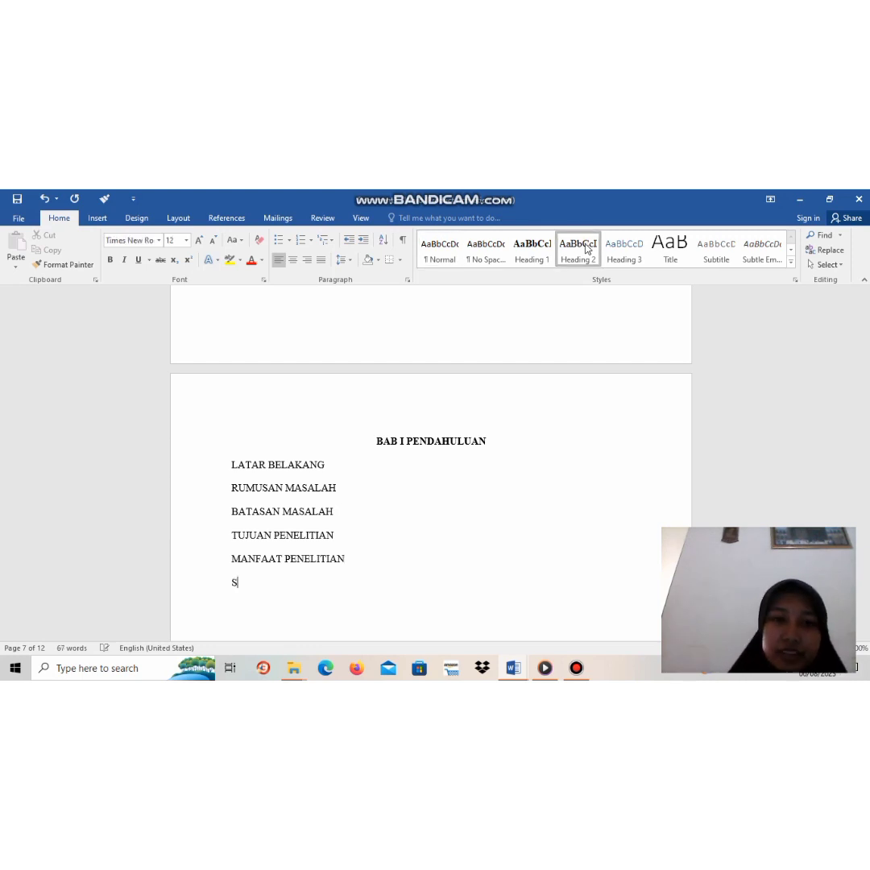
{"action": "type", "text": "ISTEMATO"}
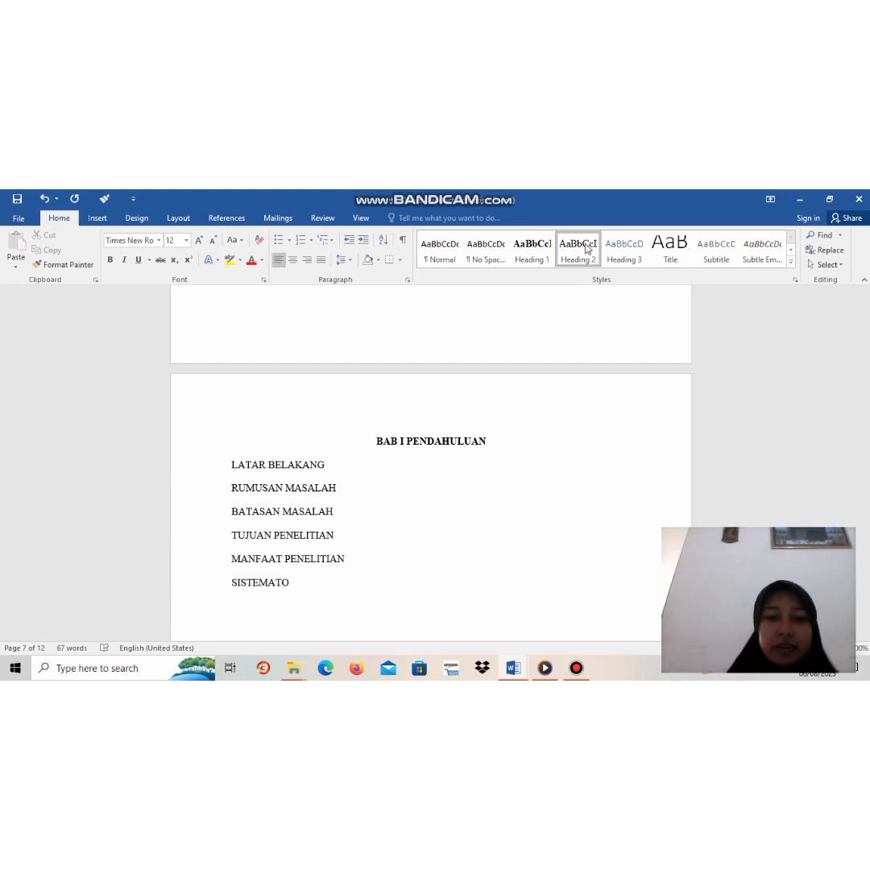
{"action": "key", "text": "BackSpace"}
{"action": "type", "text": "IKA P"}
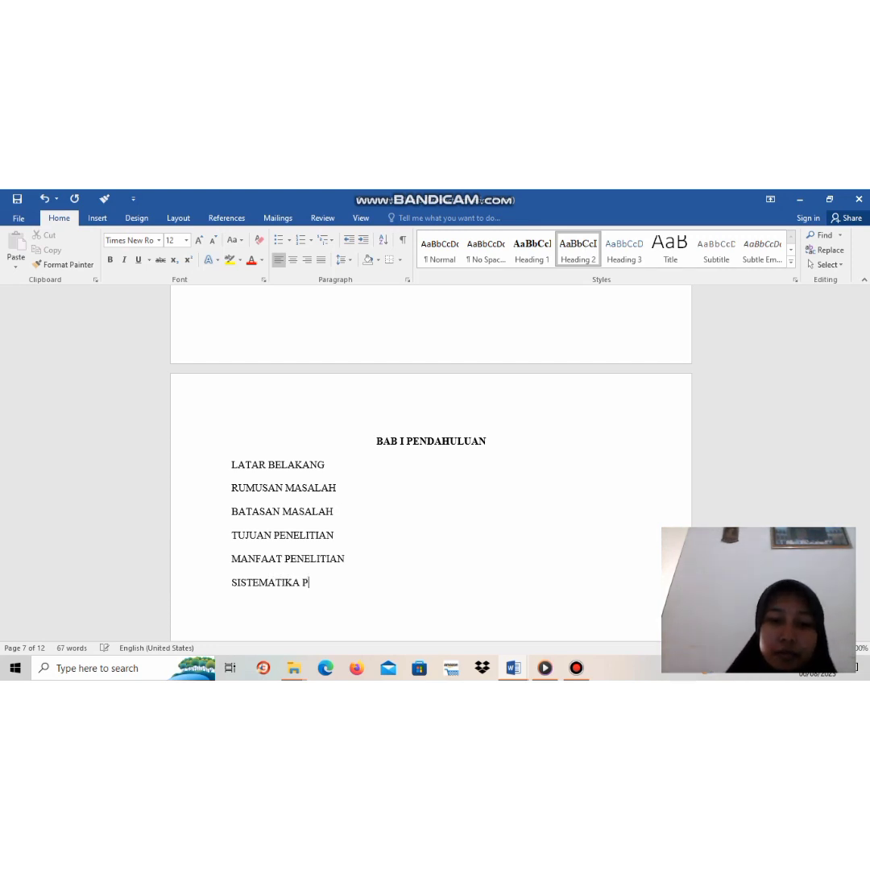
{"action": "type", "text": "ENULISAN"}
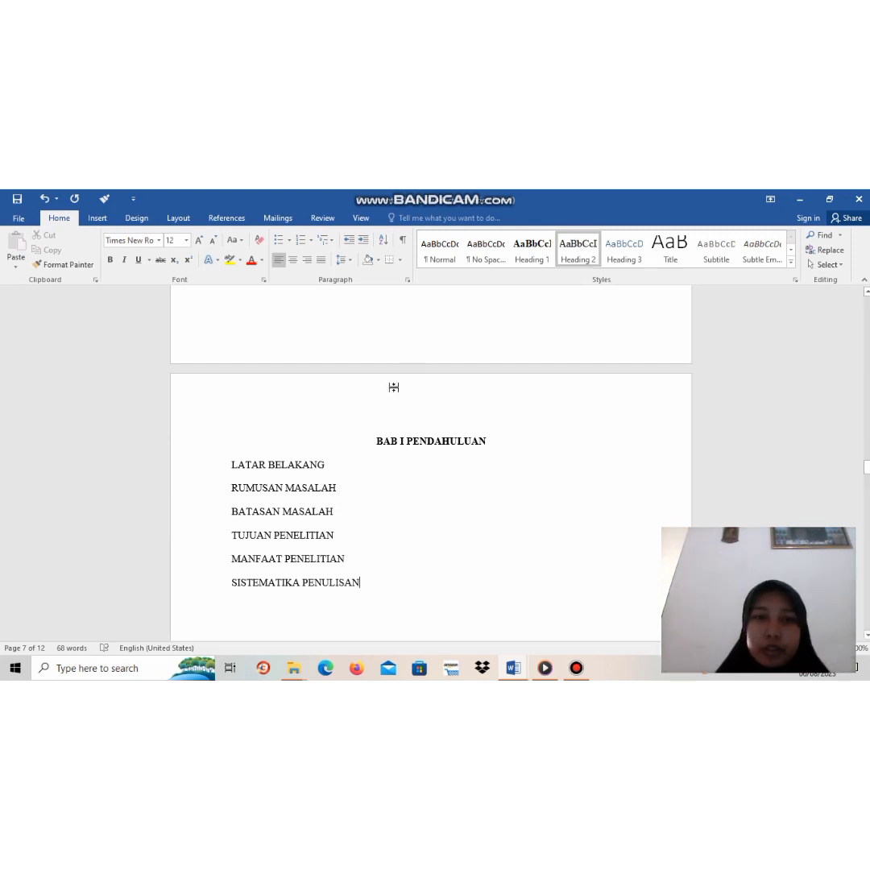
- Number all six BAB I subheadings as a 1., 1.1., 1.1.1. multilevel list, set to the second level so they run 1.1. to 1.6
{"action": "left_click", "coordinate": [232, 465]}
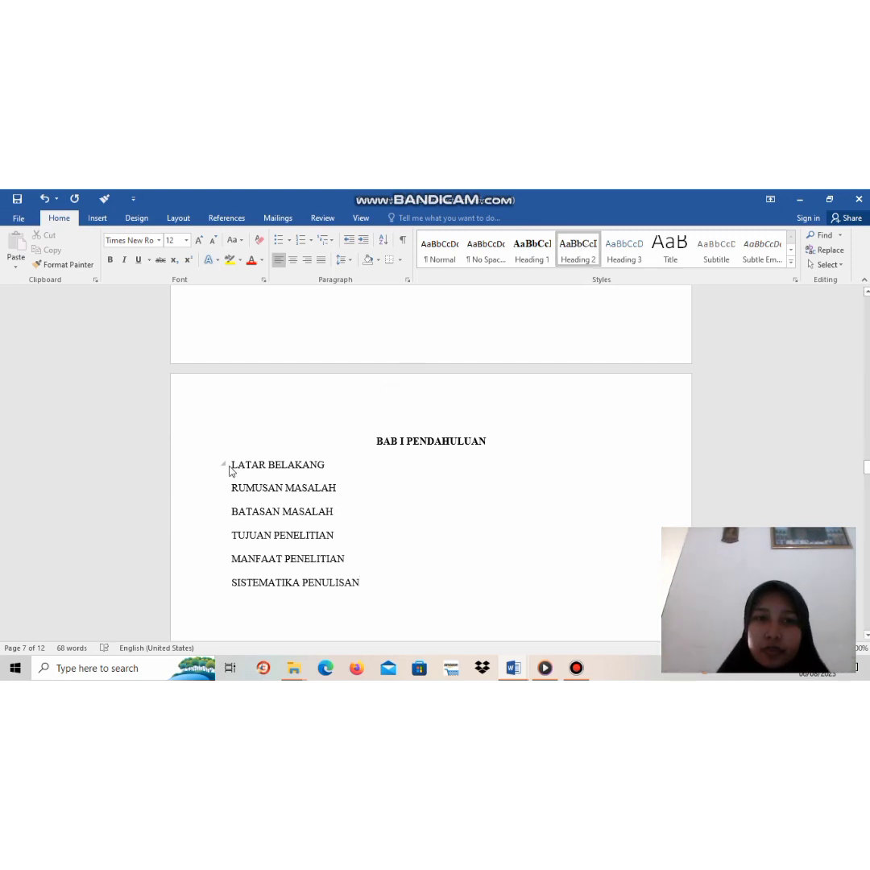
{"action": "left_click_drag", "start_coordinate": [231, 465], "coordinate": [361, 601]}
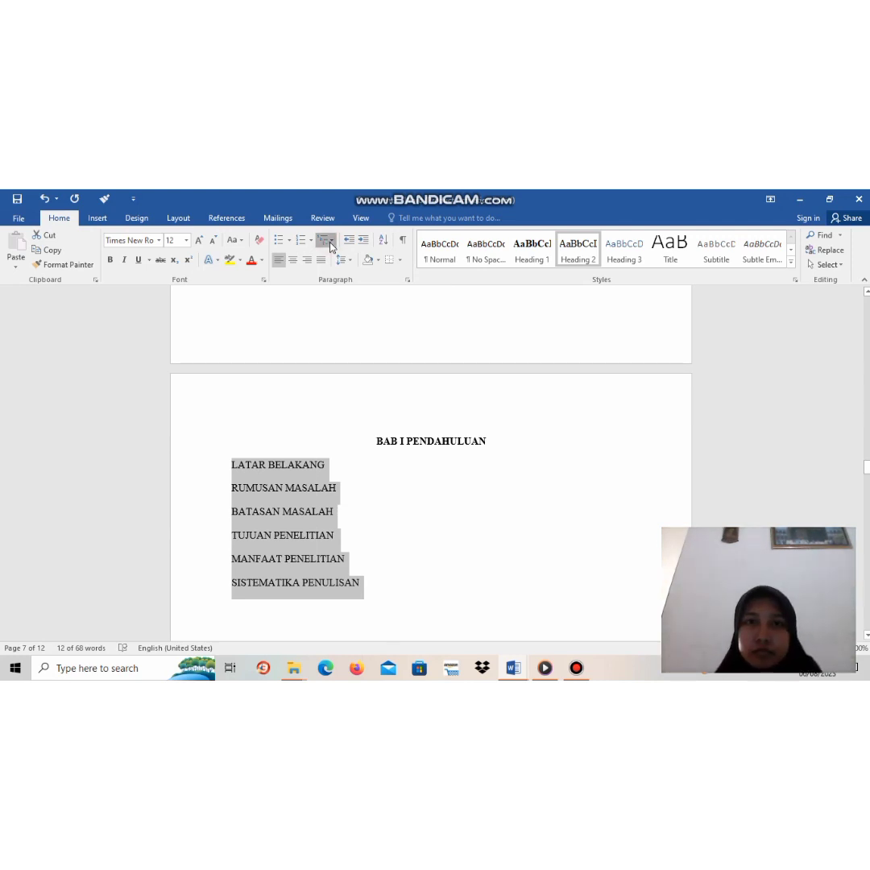
{"action": "left_click", "coordinate": [330, 246]}
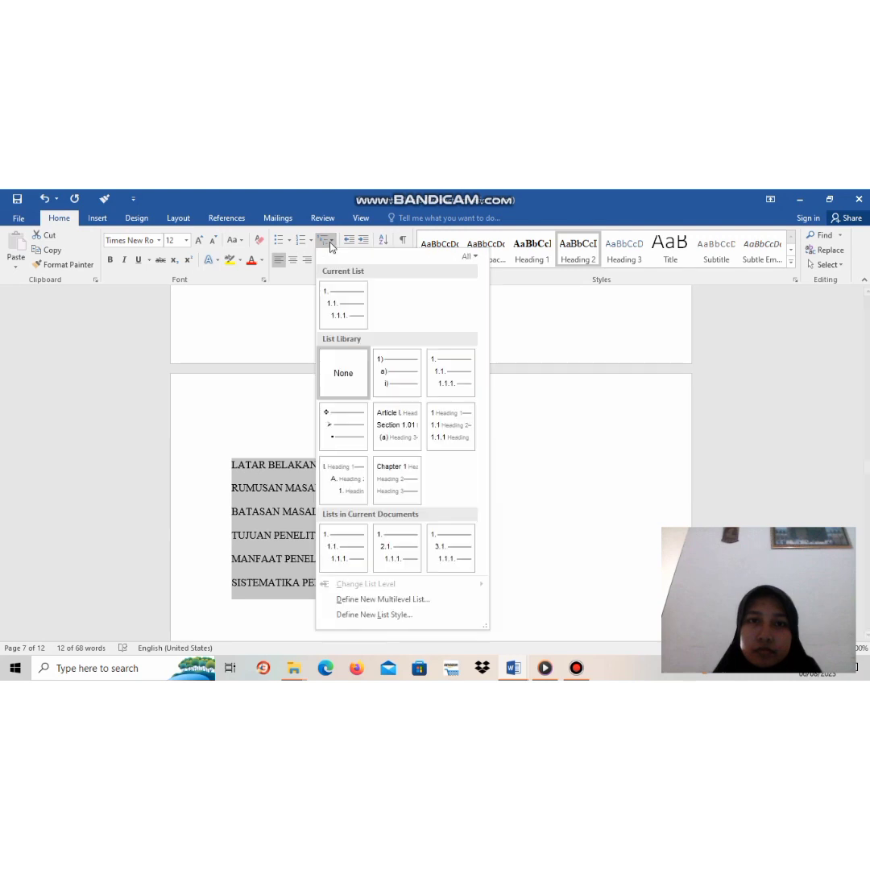
{"action": "left_click", "coordinate": [362, 551]}
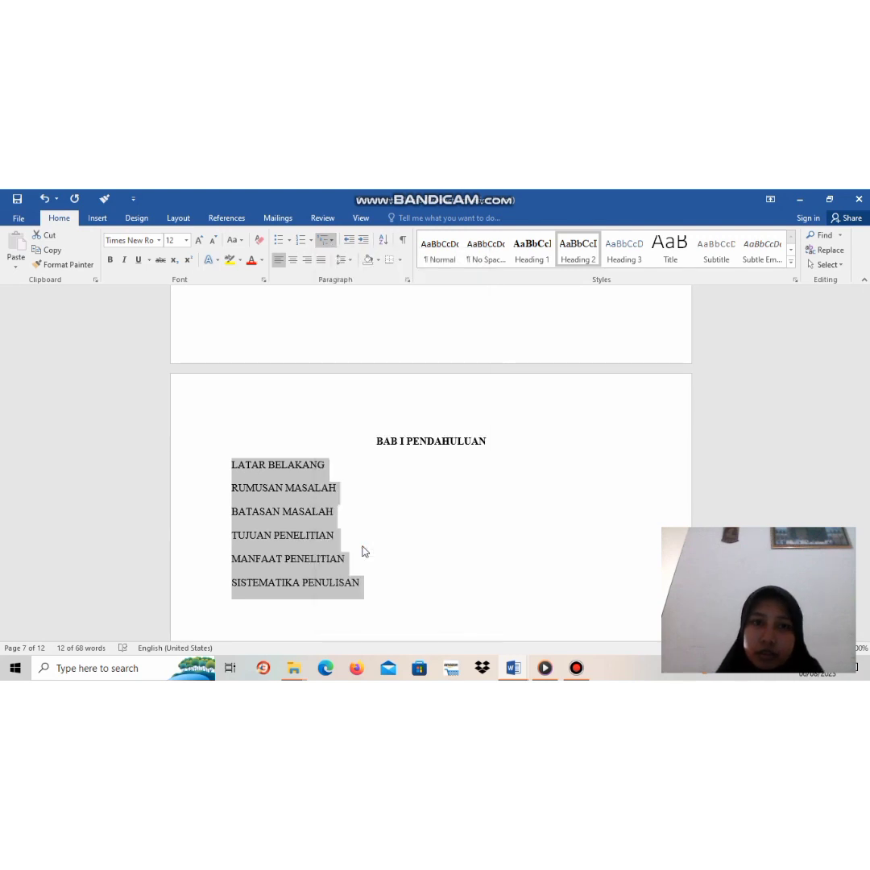
{"action": "left_click", "coordinate": [334, 244]}
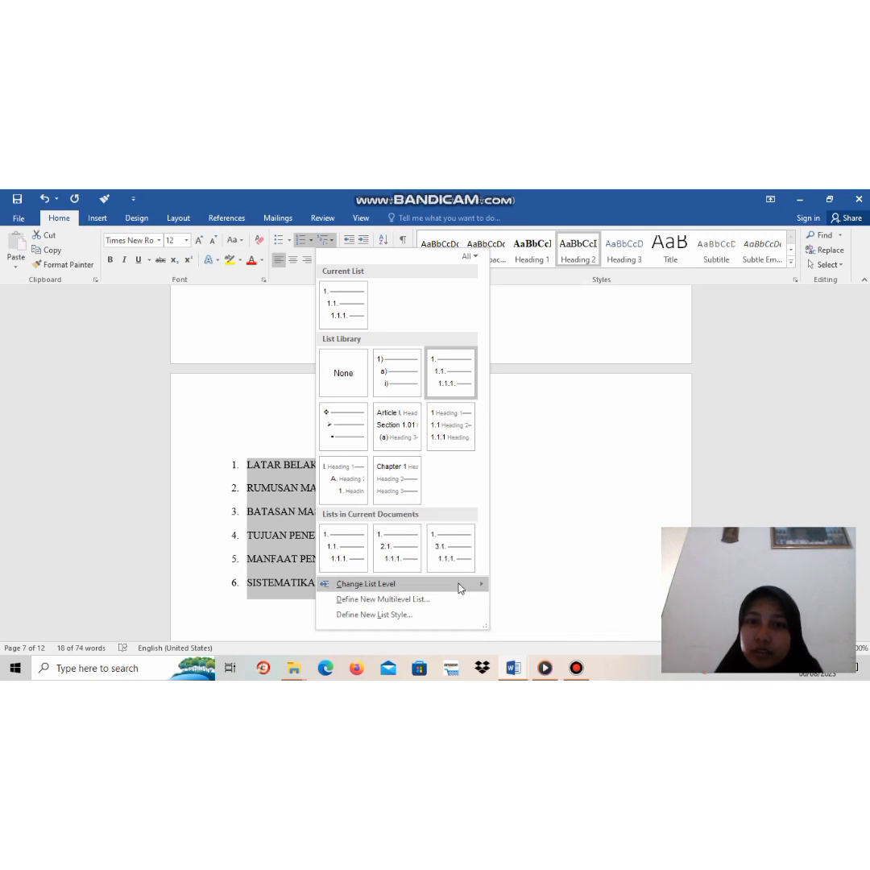
{"action": "mouse_move", "coordinate": [458, 584]}
{"action": "left_click", "coordinate": [519, 484]}
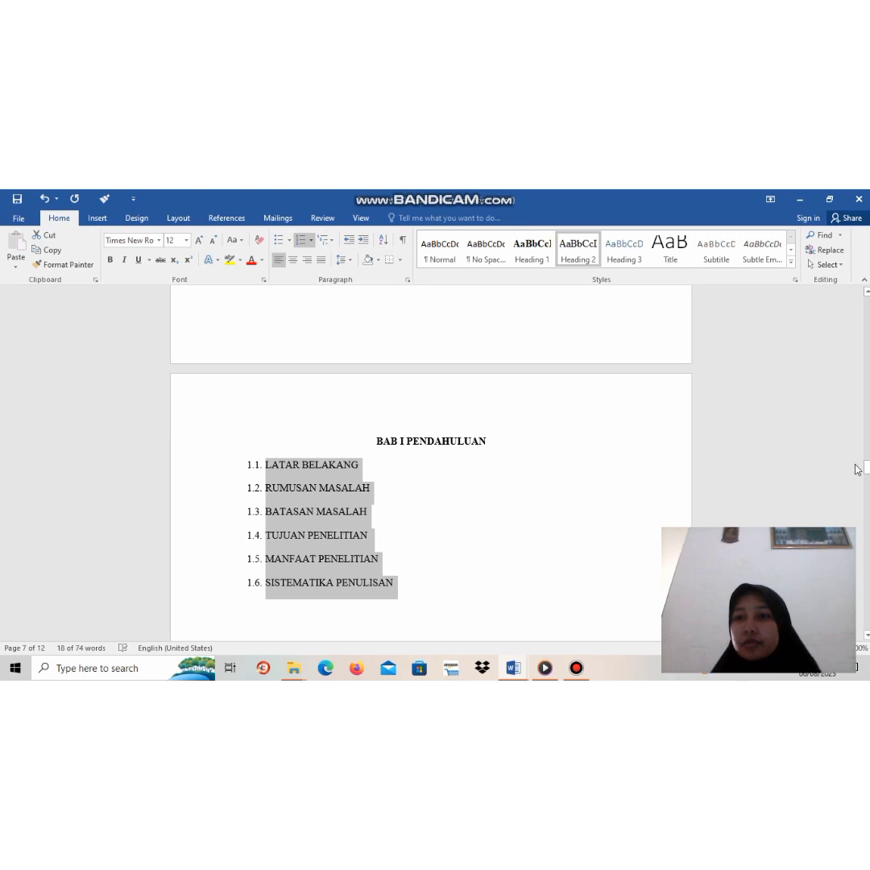
- Add the subheading PENGERTIAN PARACETAMOL in the Heading 2 style below the BAB II LANDASAN TEORI title
{"action": "left_click_drag", "start_coordinate": [867, 466], "coordinate": [866, 468]}
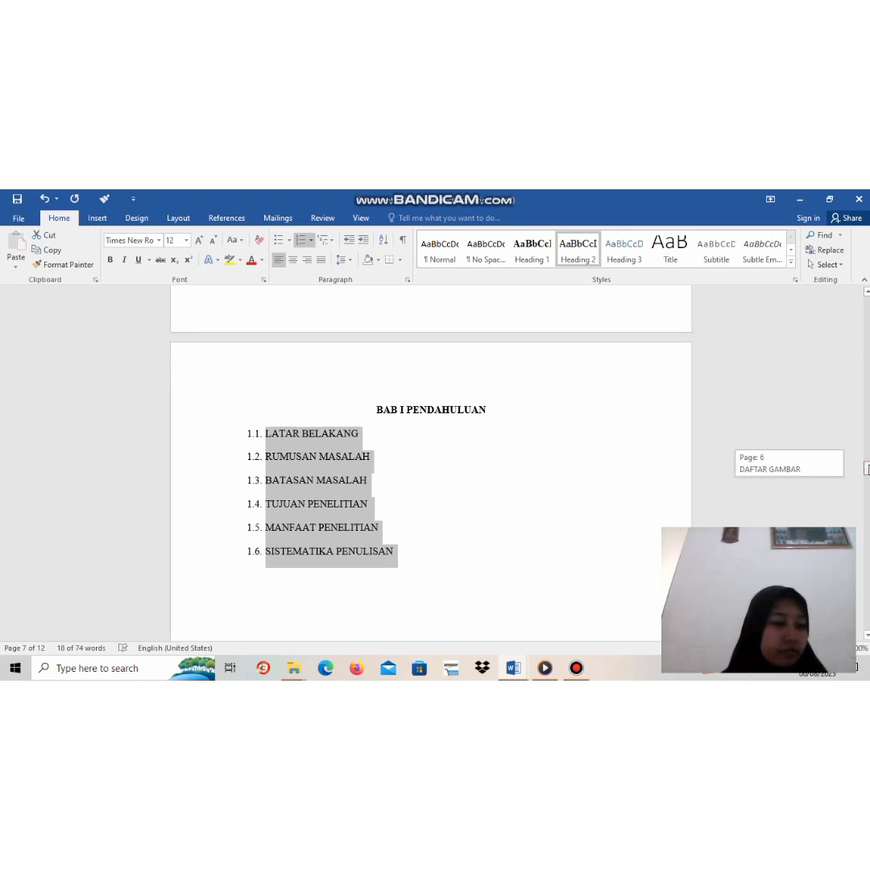
{"action": "left_click", "coordinate": [868, 468]}
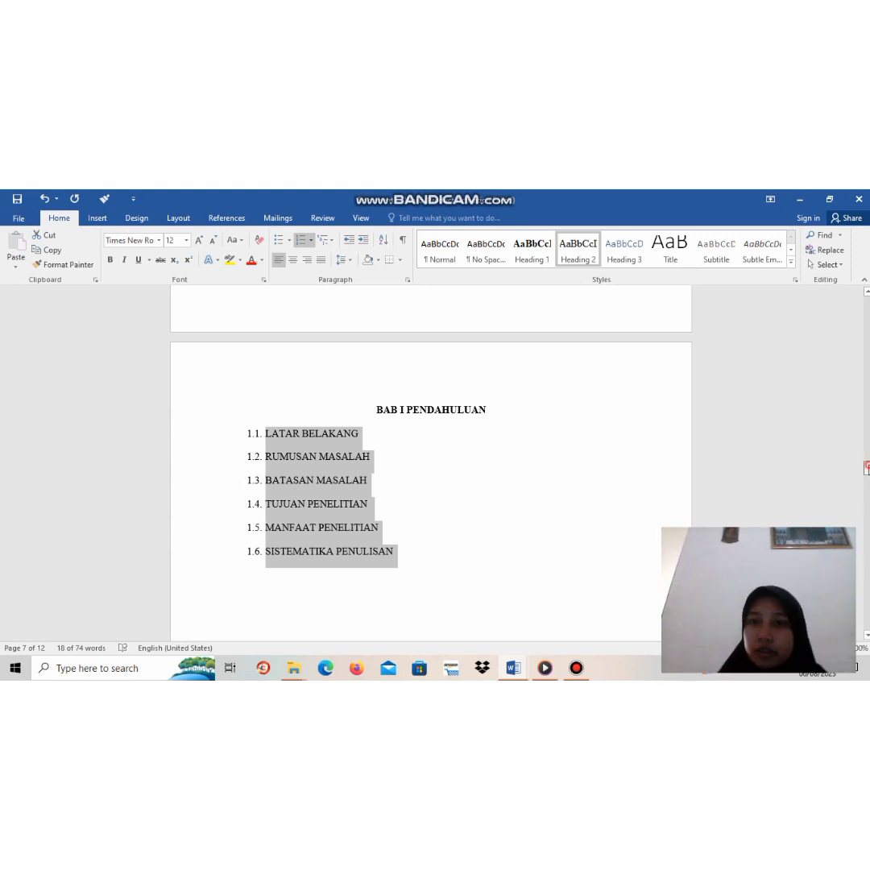
{"action": "left_click_drag", "start_coordinate": [868, 468], "coordinate": [867, 473]}
{"action": "scroll", "coordinate": [639, 516], "scroll_direction": "down", "scroll_amount": 15}
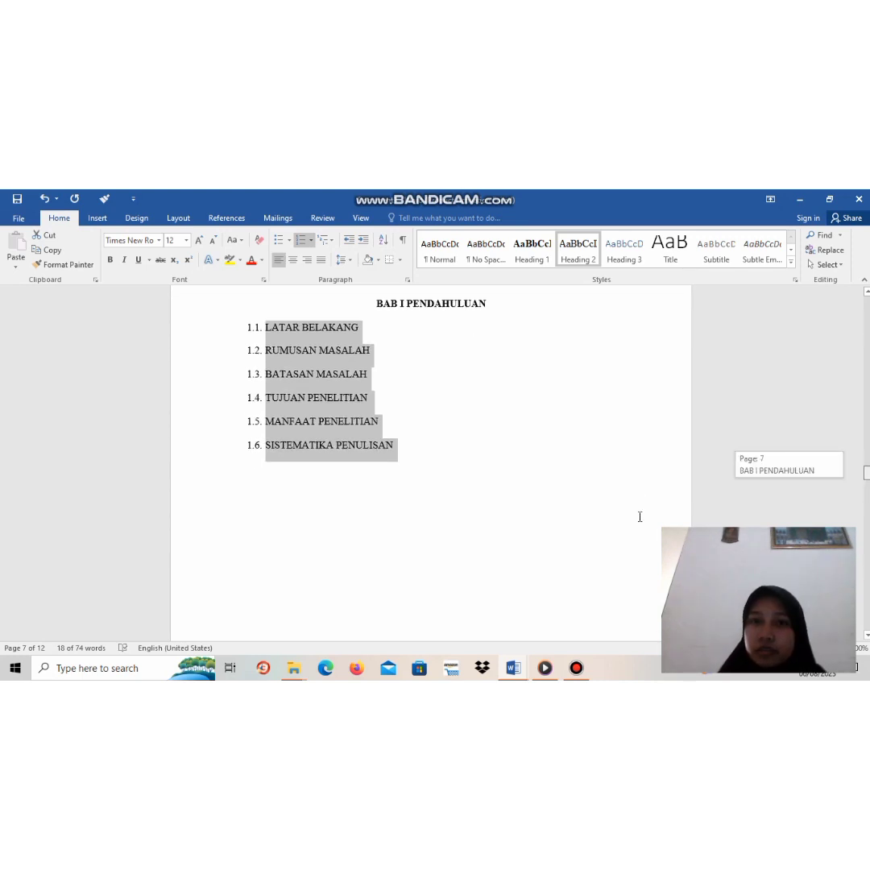
{"action": "left_click", "coordinate": [568, 454]}
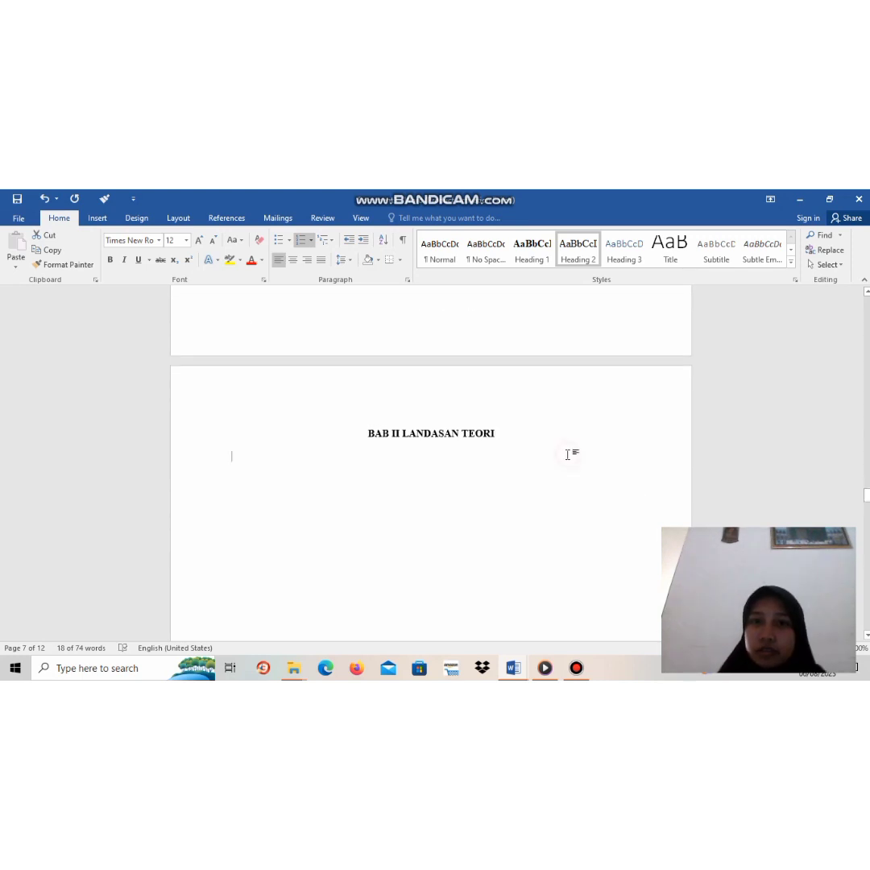
{"action": "left_click", "coordinate": [593, 248]}
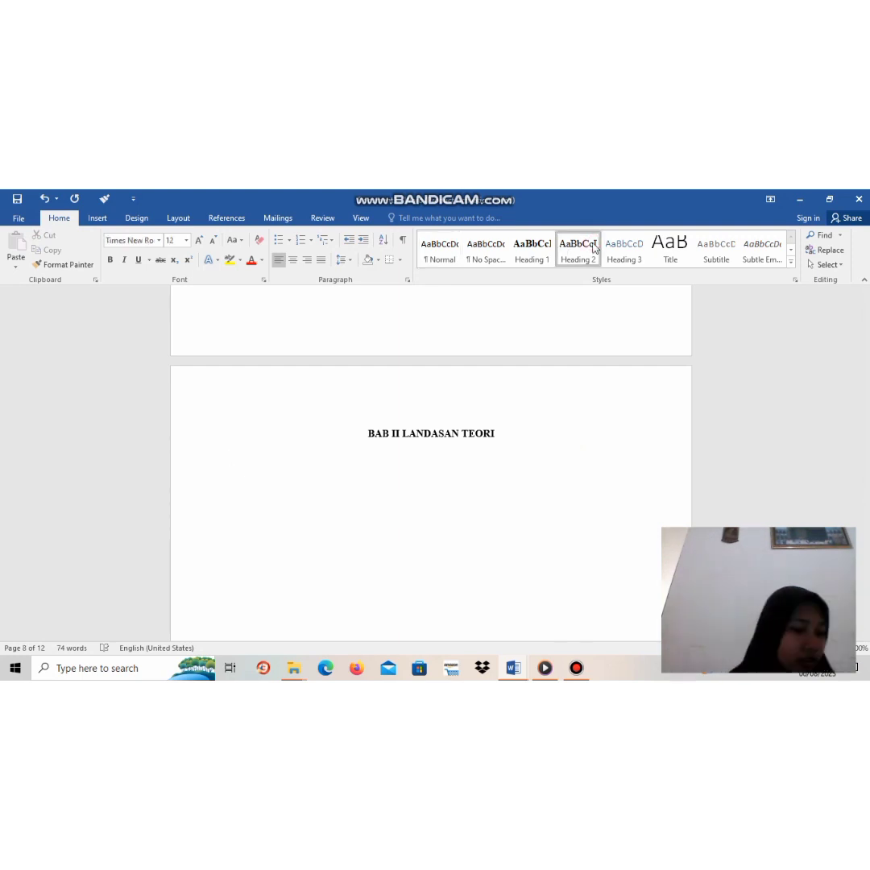
{"action": "type", "text": "P"}
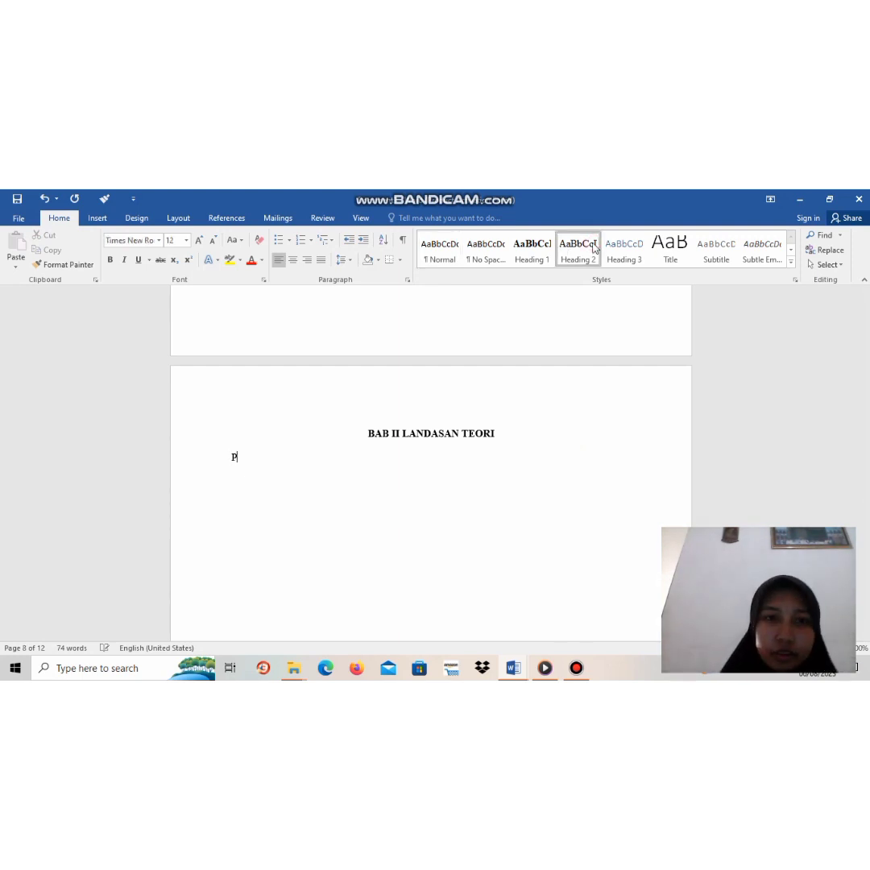
{"action": "type", "text": "ENGERT"}
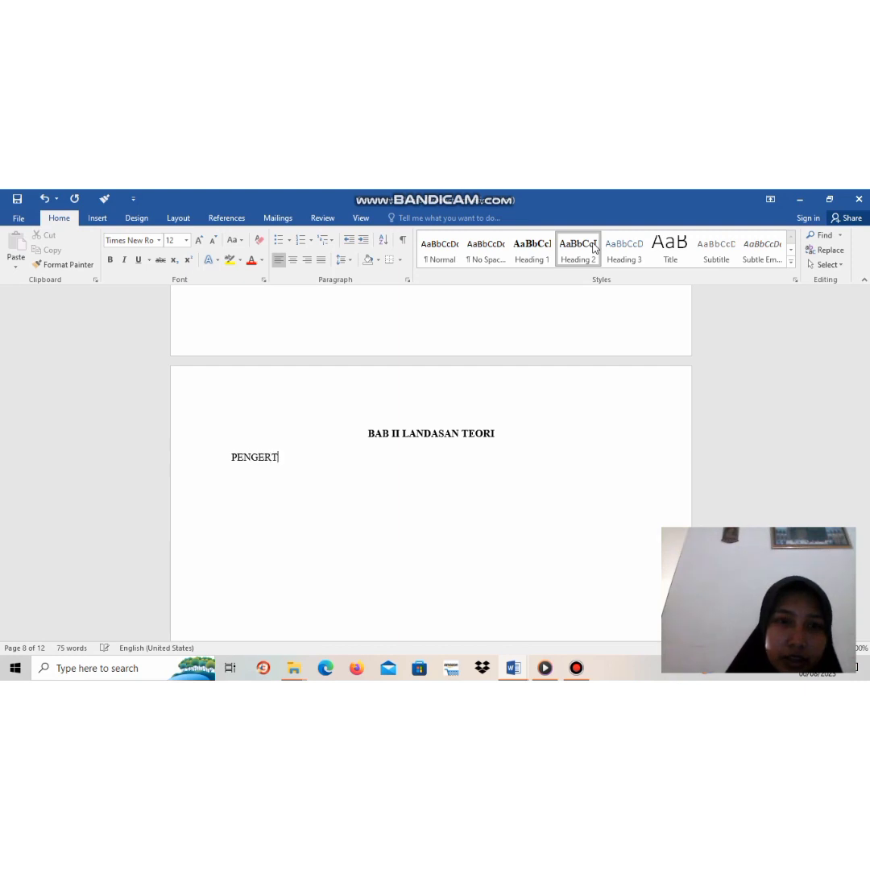
{"action": "type", "text": "IAN"}
{"action": "type", "text": "PA"}
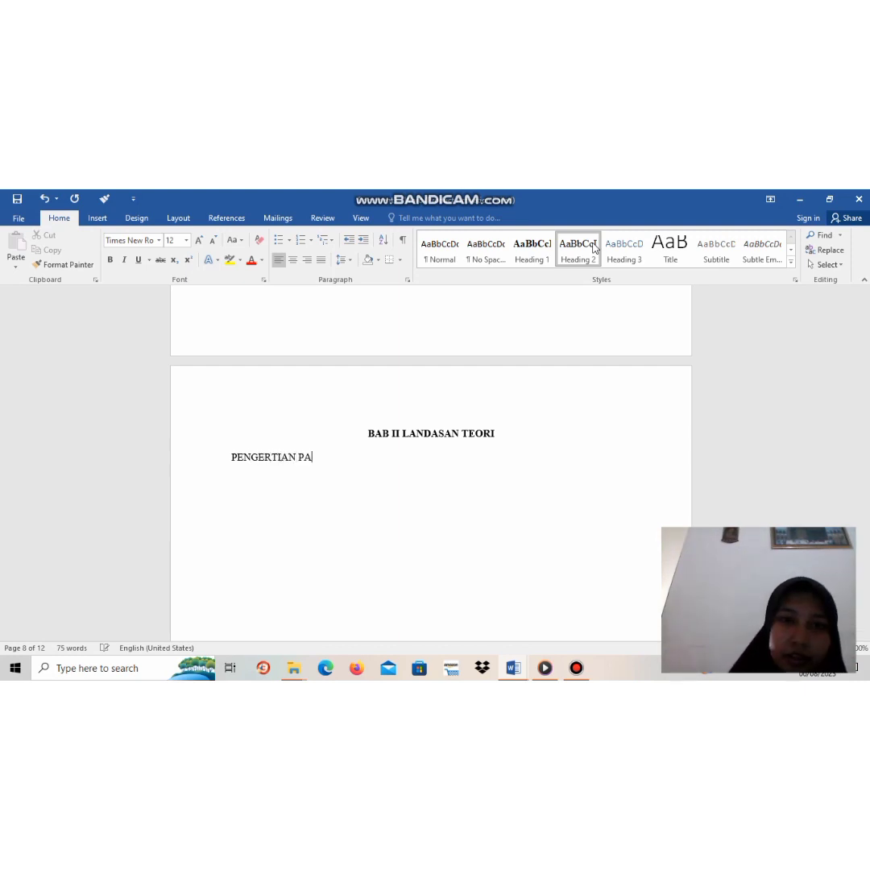
{"action": "type", "text": "RACETAMOL"}
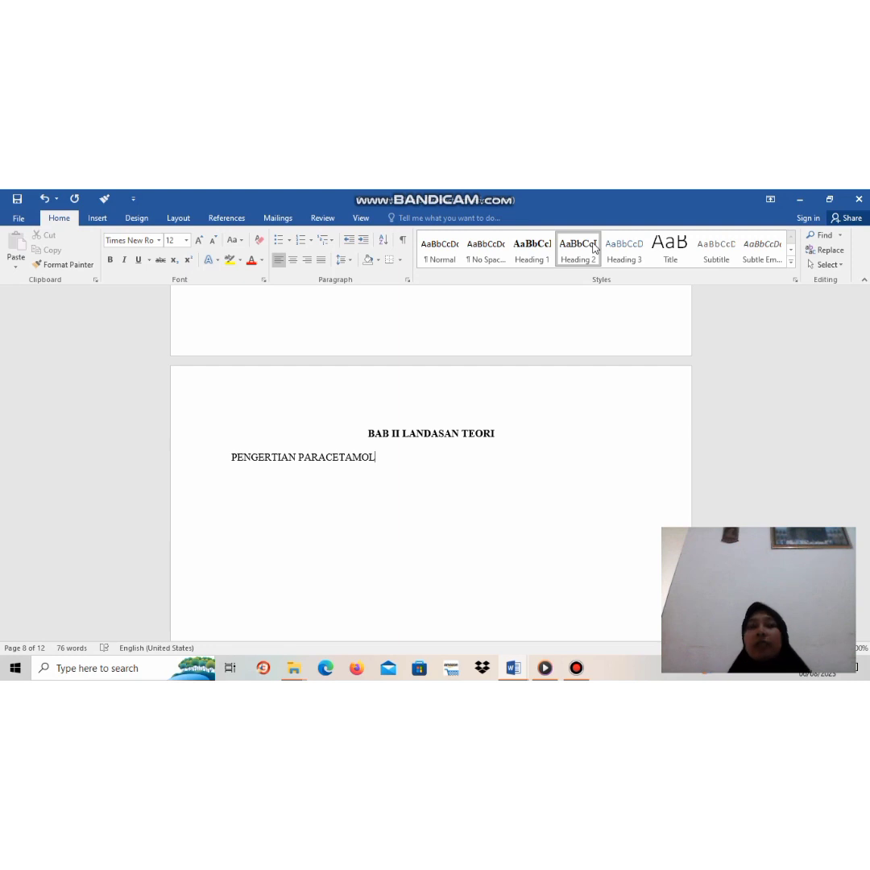
- Start a second Heading 2 subheading with the word PENGERTIAN on a new line below PENGERTIAN PARACETAMOL
{"action": "key", "text": "Return"}
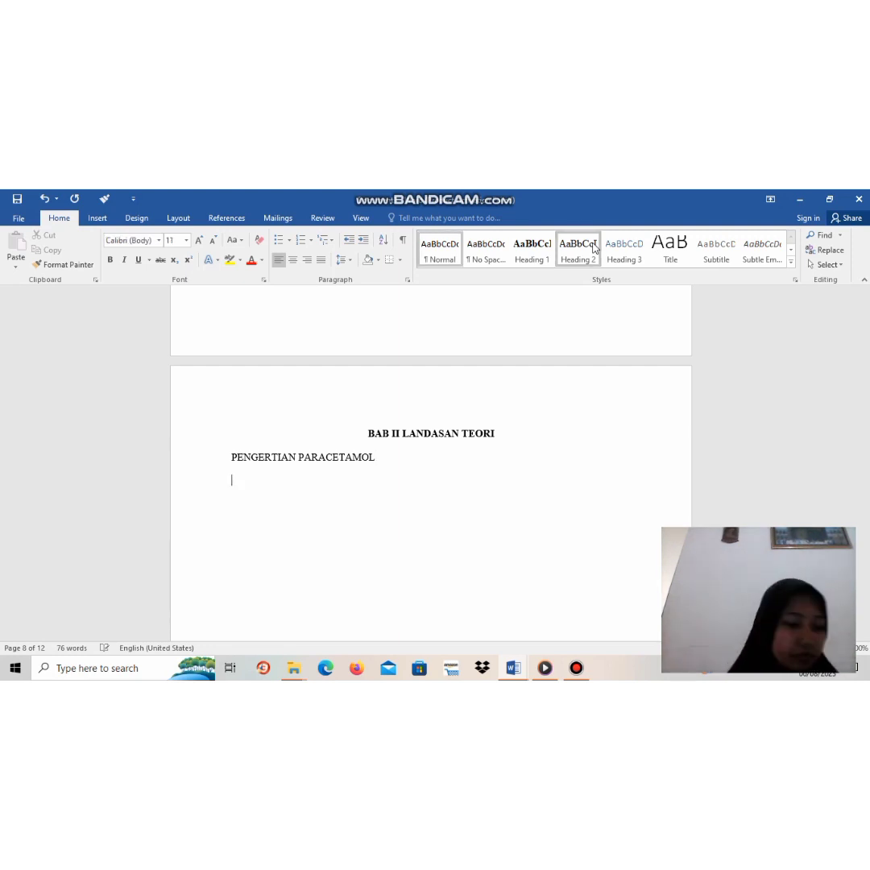
{"action": "type", "text": "PEN"}
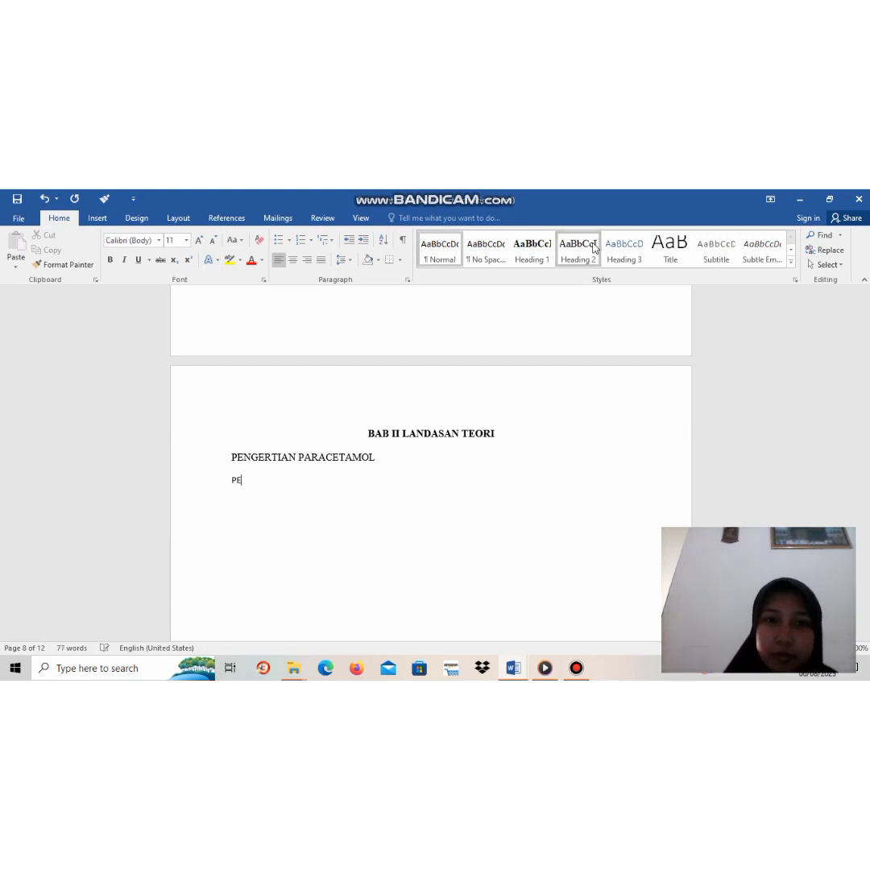
{"action": "key", "text": "BackSpace"}
{"action": "key", "text": "BackSpace"}
{"action": "key", "text": "BackSpace"}
{"action": "key", "text": "BackSpace"}
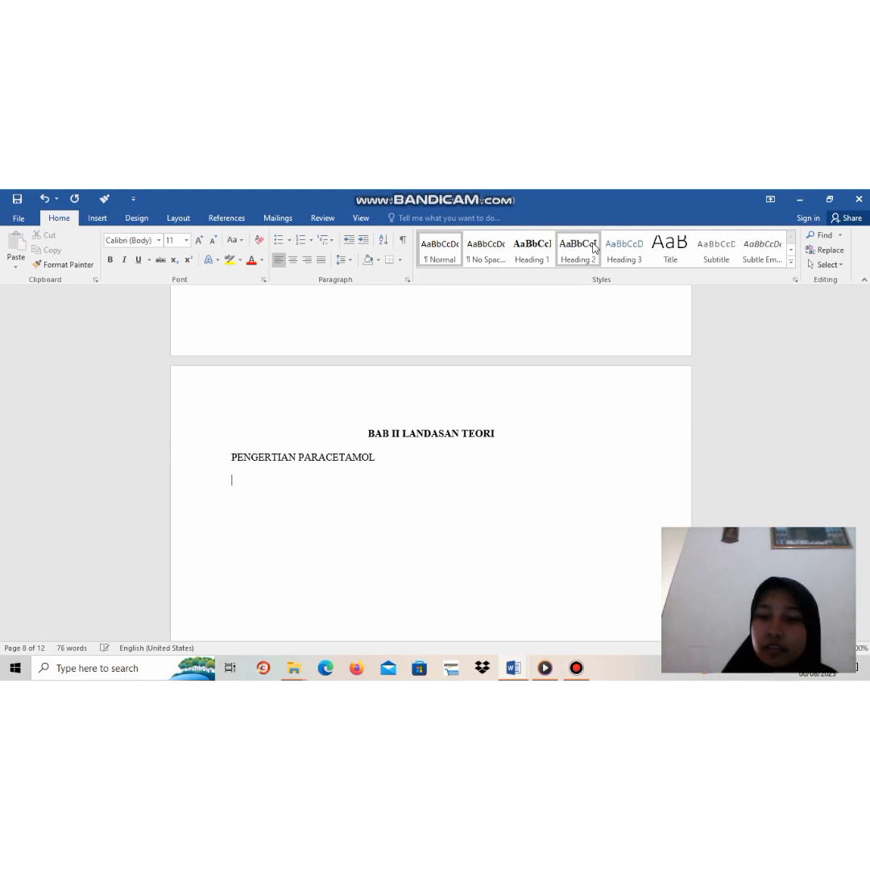
{"action": "key", "text": "Return"}
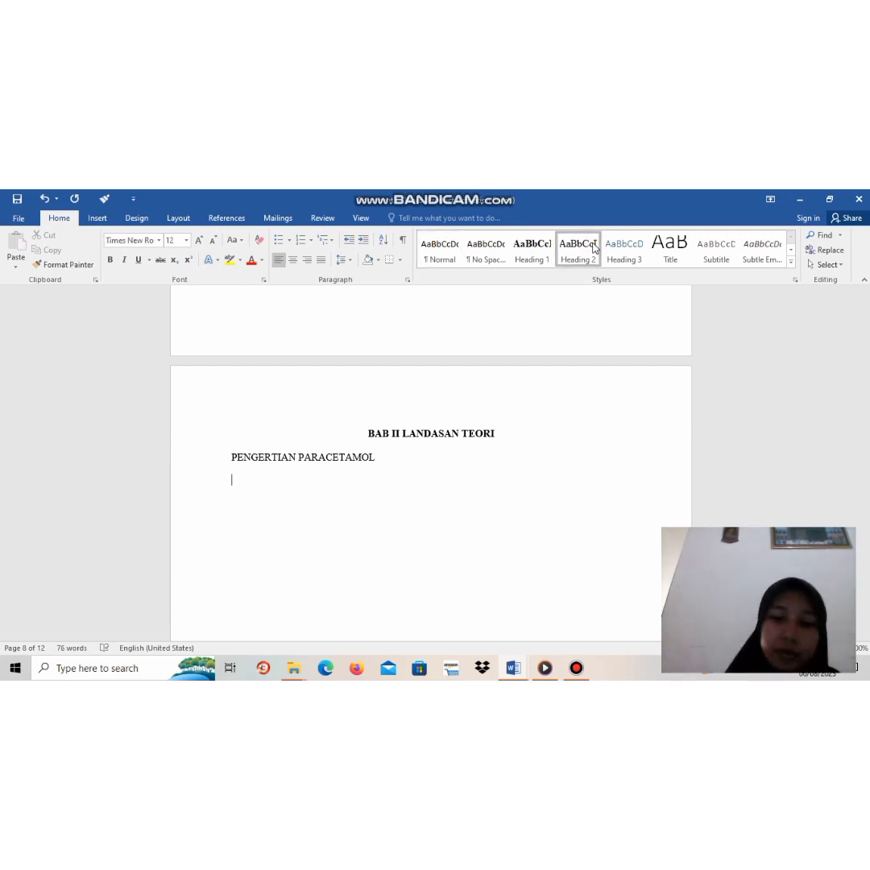
{"action": "type", "text": "PENGER"}
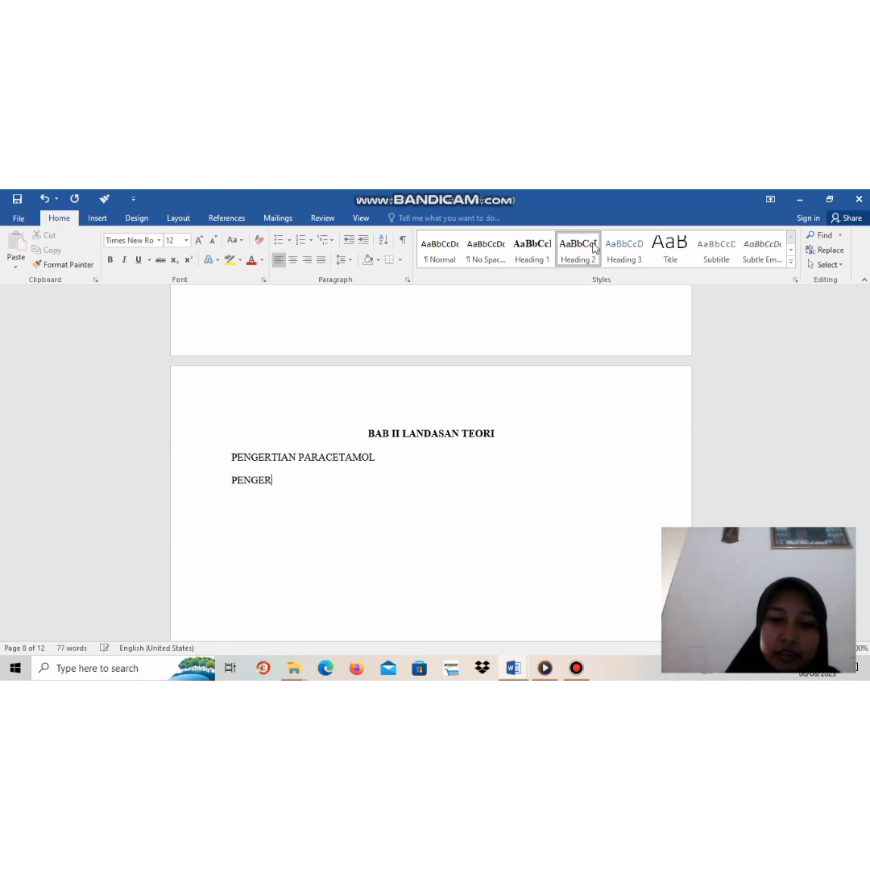
{"action": "type", "text": "TIAN"}
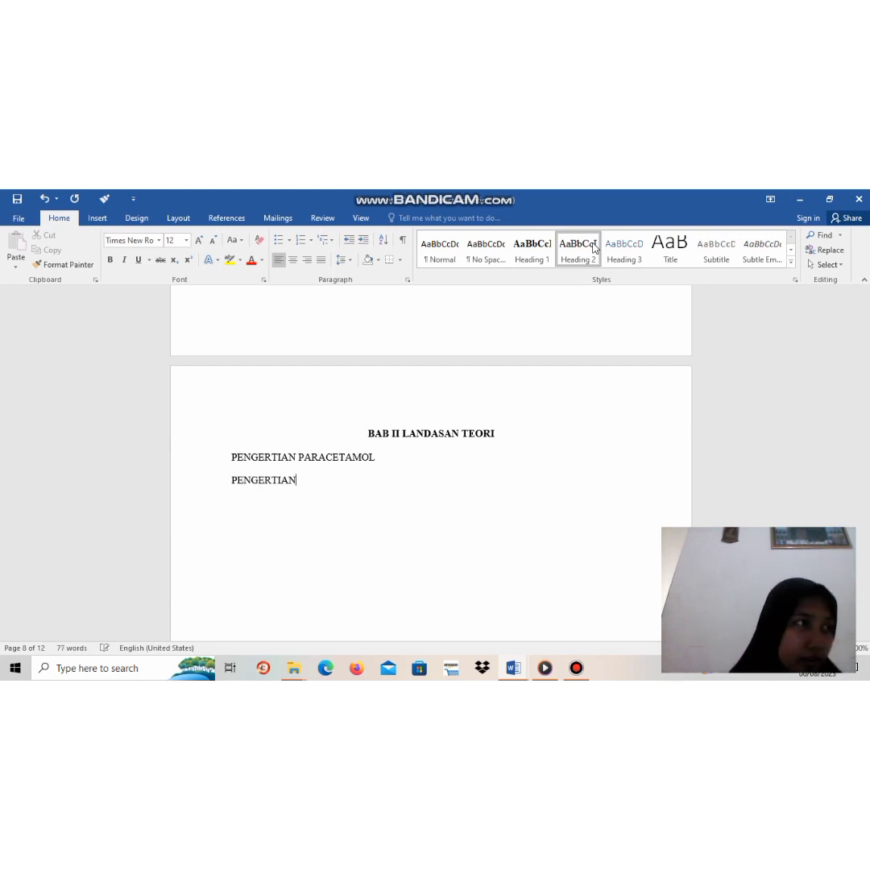
- Replace PARACETAMOL with KOMPUTER in the first BAB II subheading so it reads PENGERTIAN KOMPUTER
{"action": "left_click", "coordinate": [402, 457]}
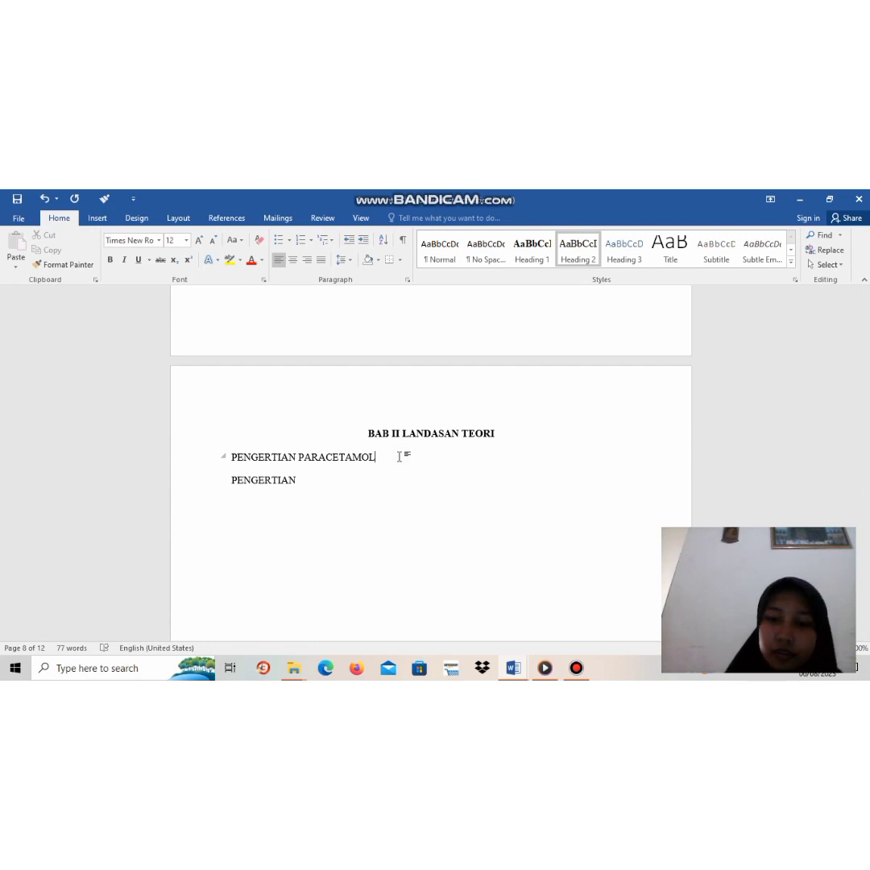
{"action": "key", "text": "BackSpace"}
{"action": "key", "text": "BackSpace"}
{"action": "key", "text": "BackSpace"}
{"action": "key", "text": "BackSpace"}
{"action": "key", "text": "BackSpace"}
{"action": "key", "text": "BackSpace"}
{"action": "key", "text": "BackSpace"}
{"action": "key", "text": "BackSpace"}
{"action": "key", "text": "BackSpace"}
{"action": "key", "text": "BackSpace"}
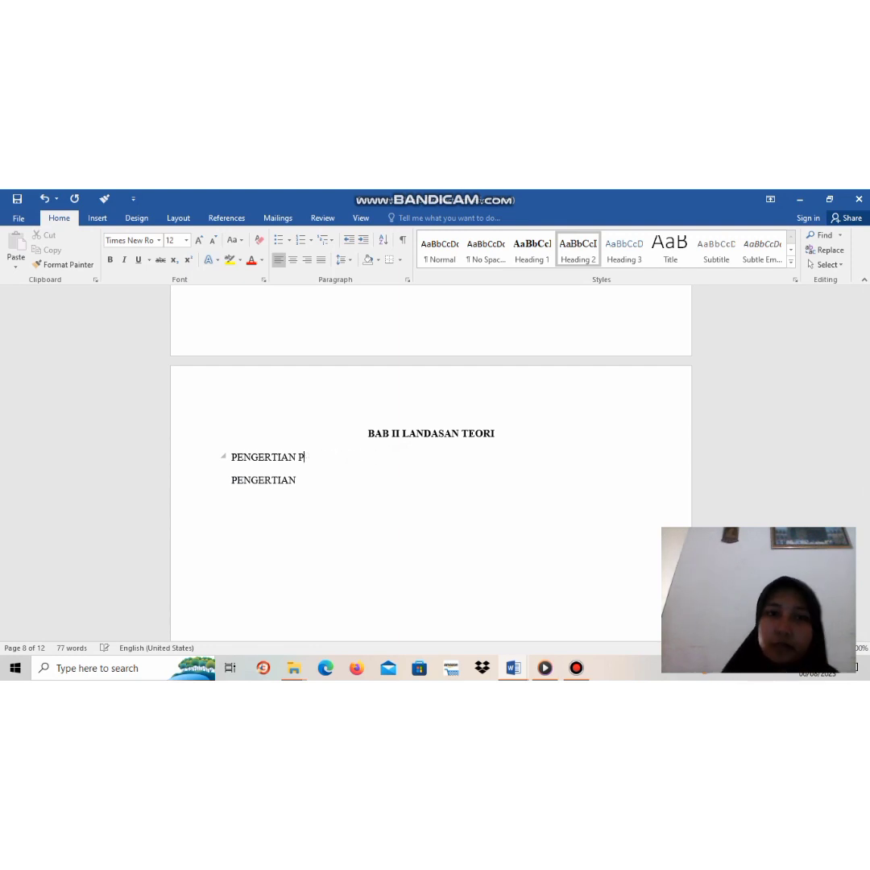
{"action": "key", "text": "BackSpace"}
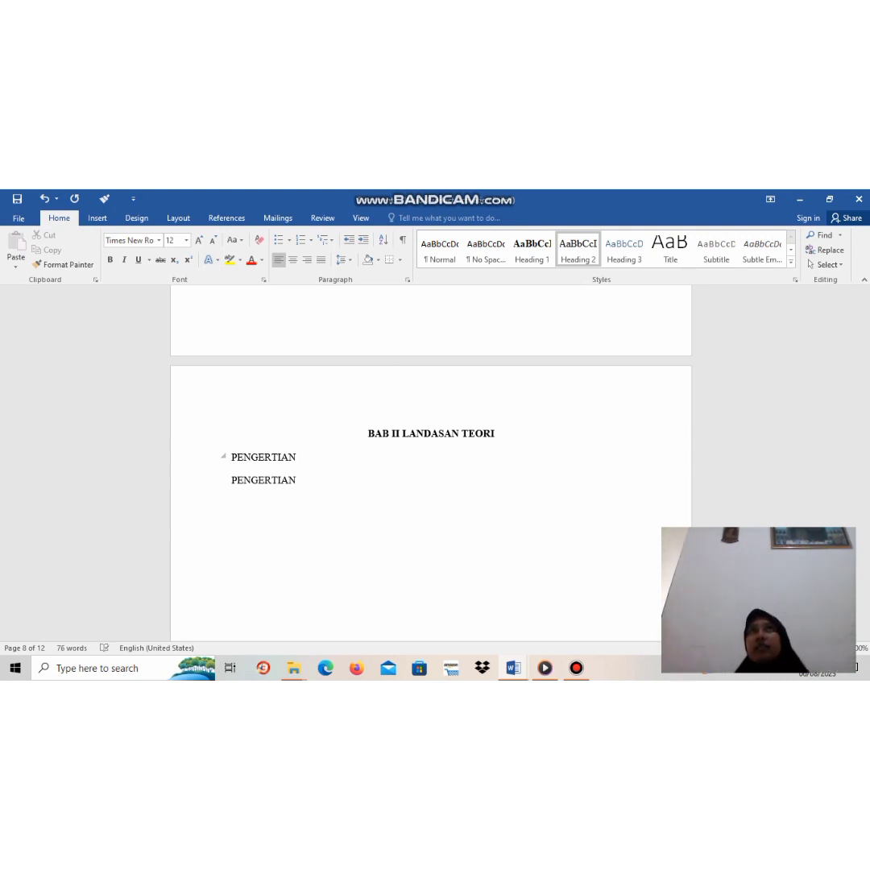
{"action": "type", "text": "KO"}
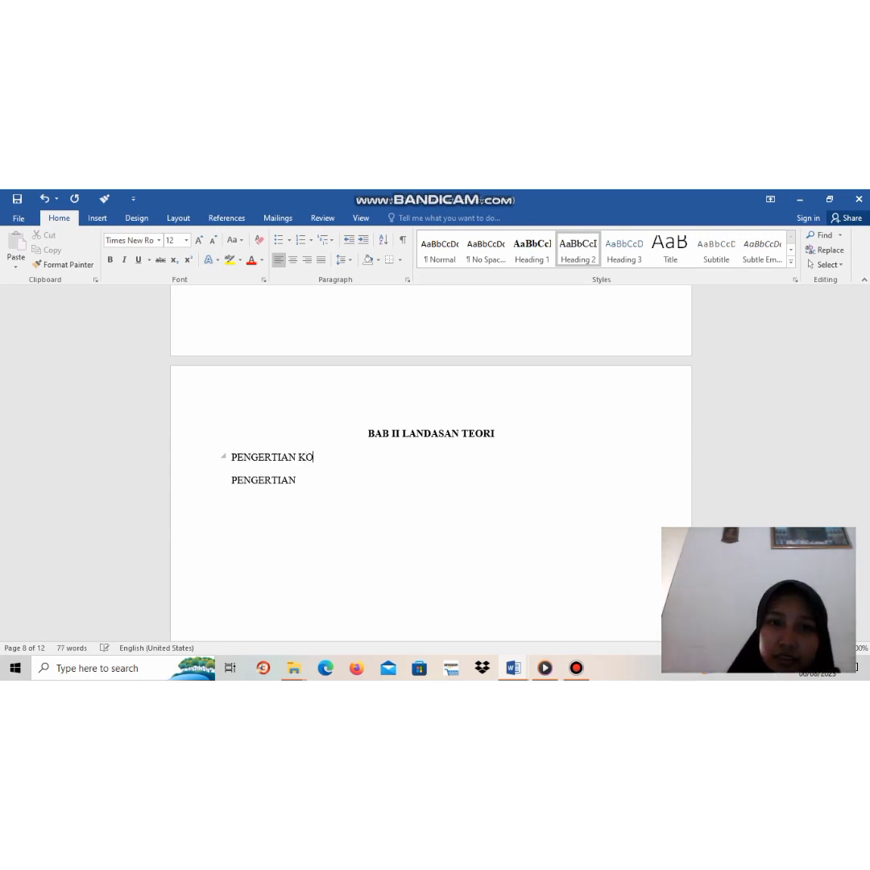
{"action": "key", "text": "BackSpace"}
{"action": "key", "text": "BackSpace"}
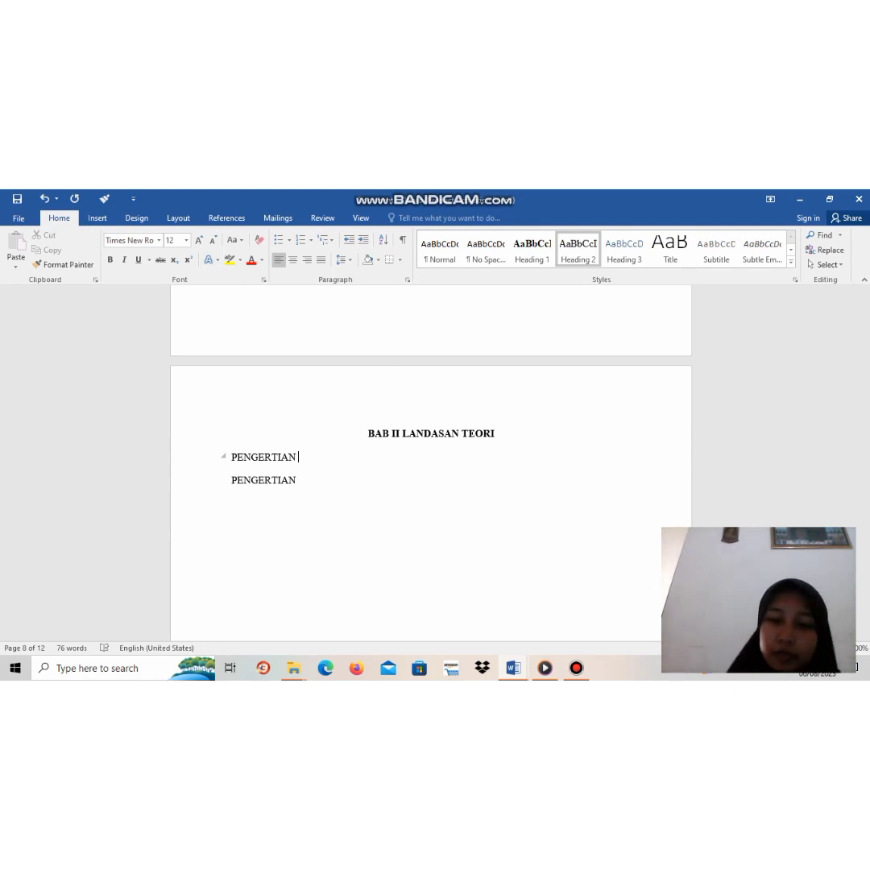
{"action": "type", "text": "APL"}
{"action": "key", "text": "BackSpace"}
{"action": "key", "text": "BackSpace"}
{"action": "key", "text": "BackSpace"}
{"action": "key", "text": "BackSpace"}
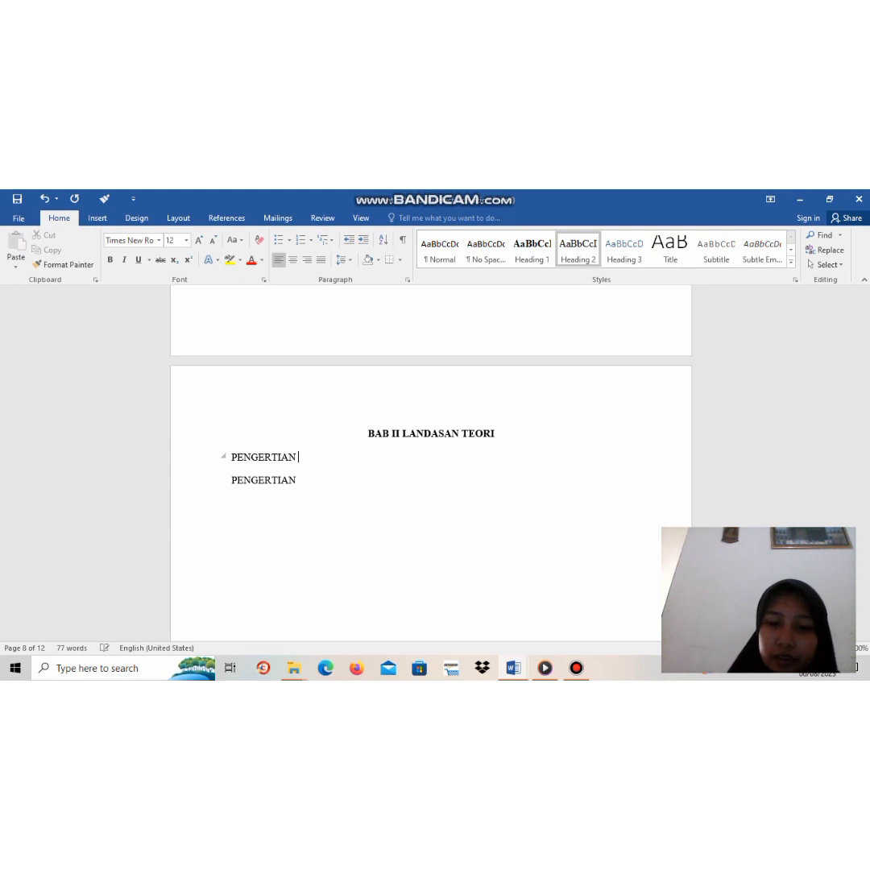
{"action": "type", "text": "KOMPUTER"}
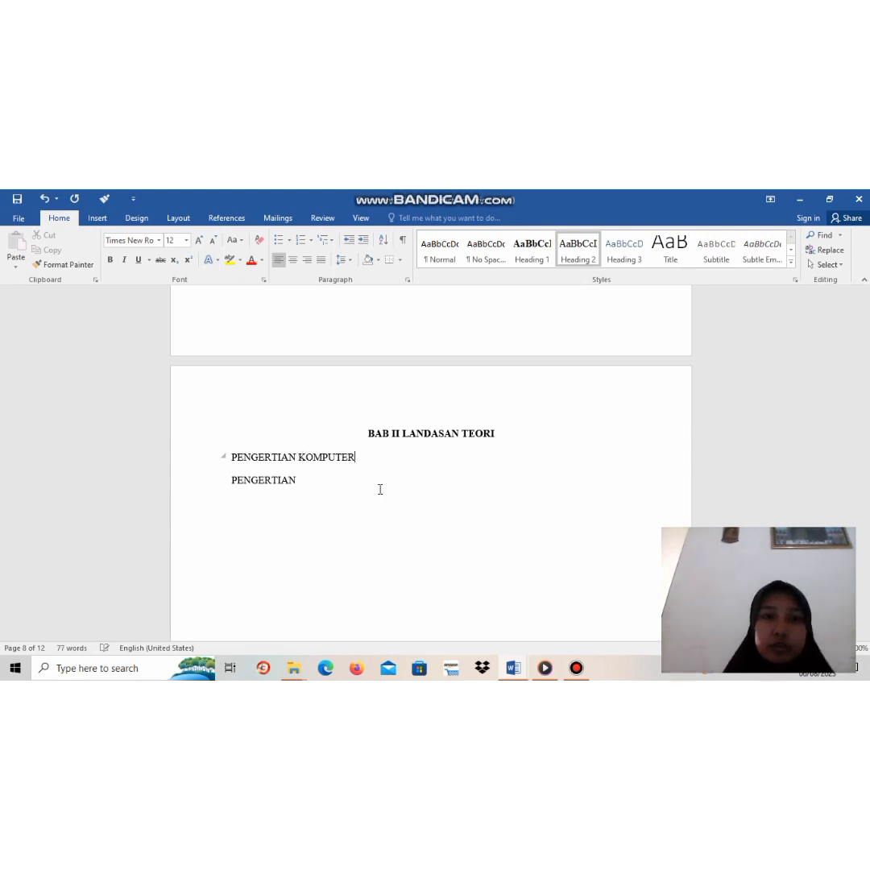
- Complete the second BAB II subheading so it reads PENGERTIAN HEADING 1 DAN HEADING 2
{"action": "left_click", "coordinate": [329, 484]}
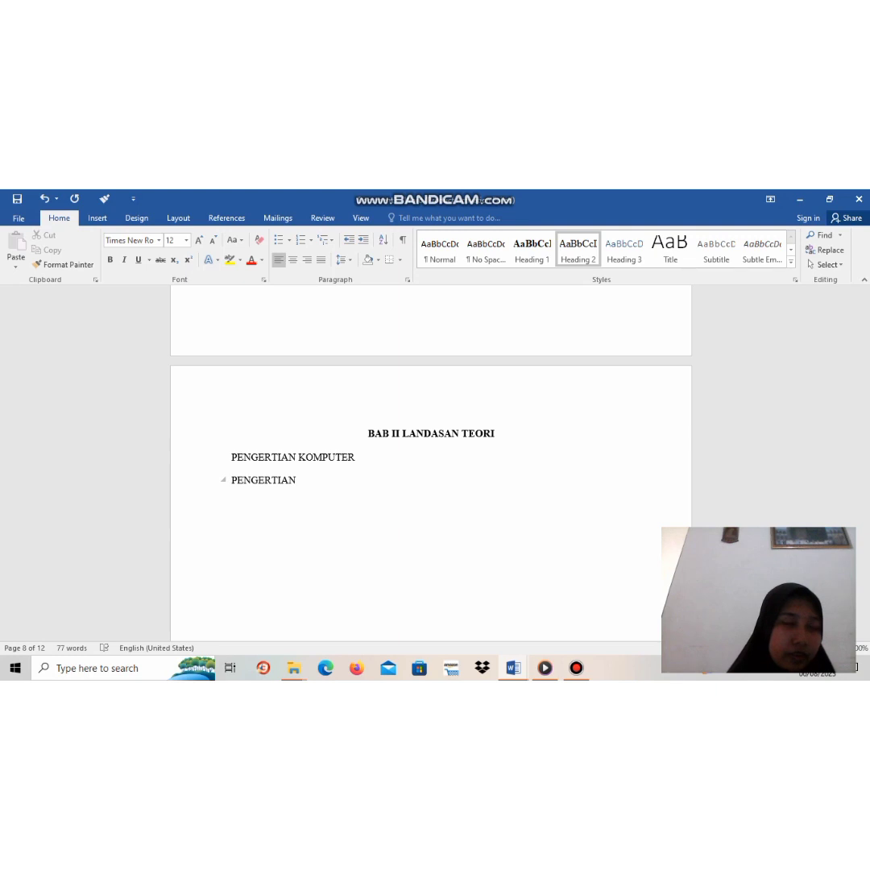
{"action": "type", "text": "HEA"}
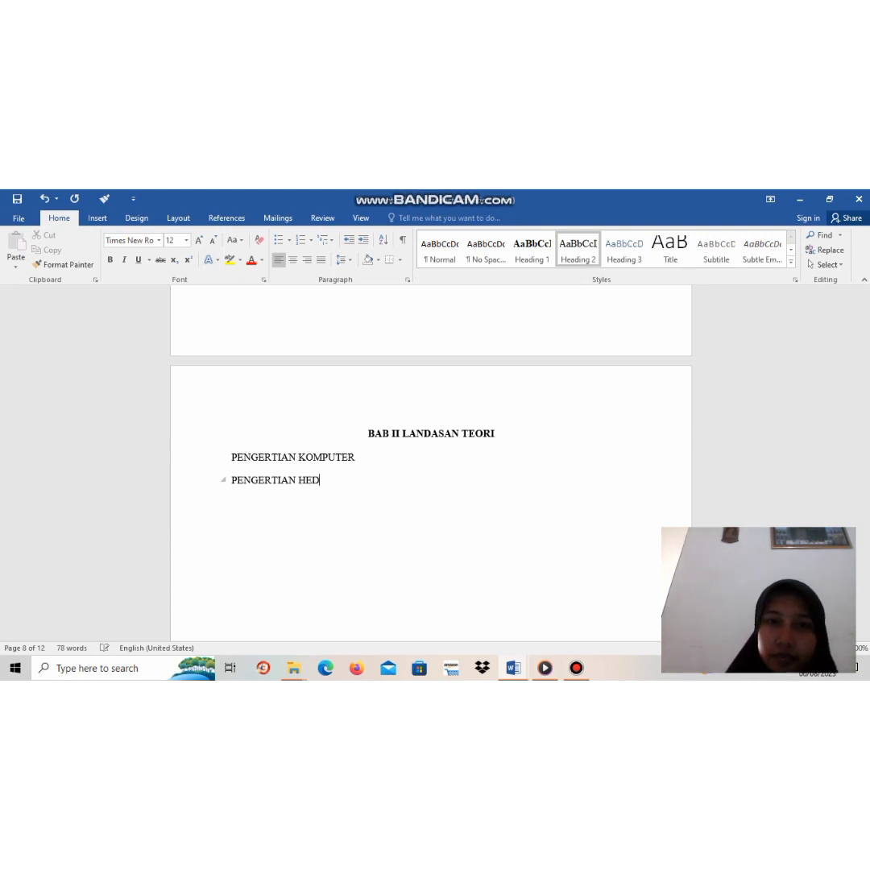
{"action": "type", "text": "DI"}
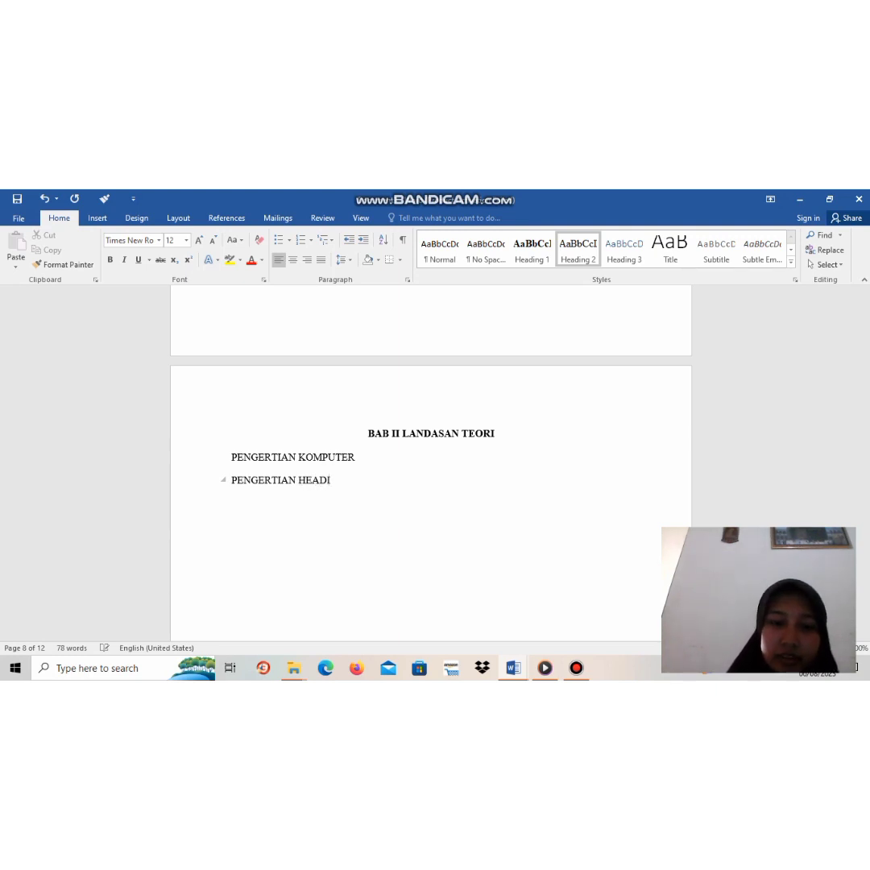
{"action": "type", "text": "NG 1"}
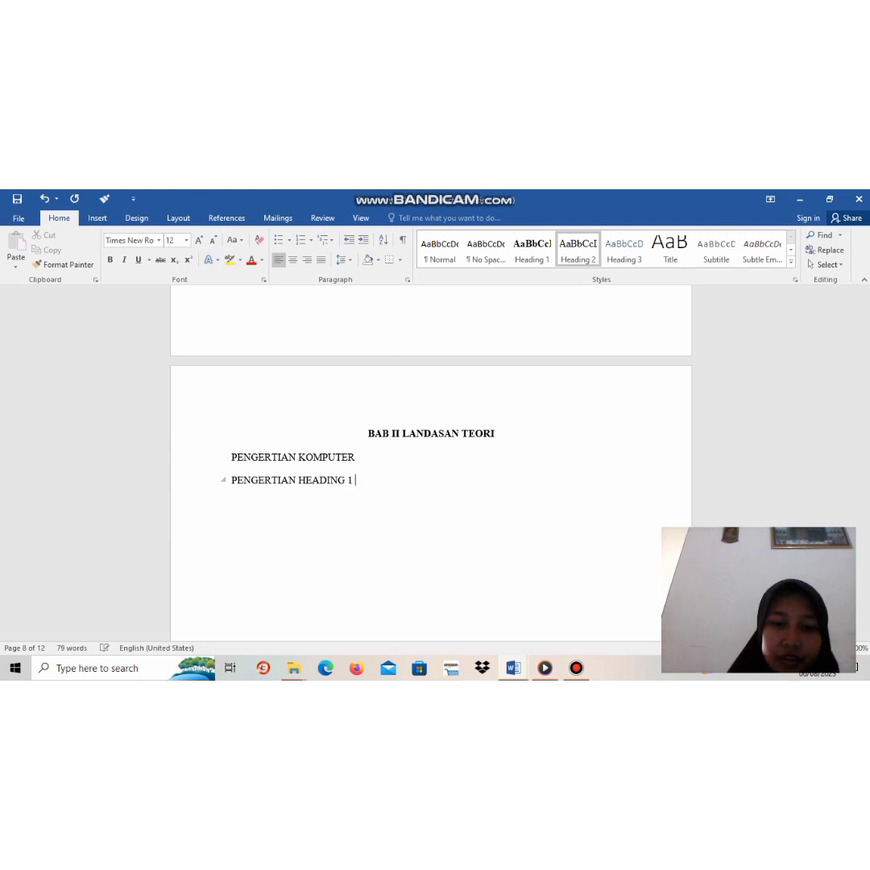
{"action": "type", "text": " DAN HEA"}
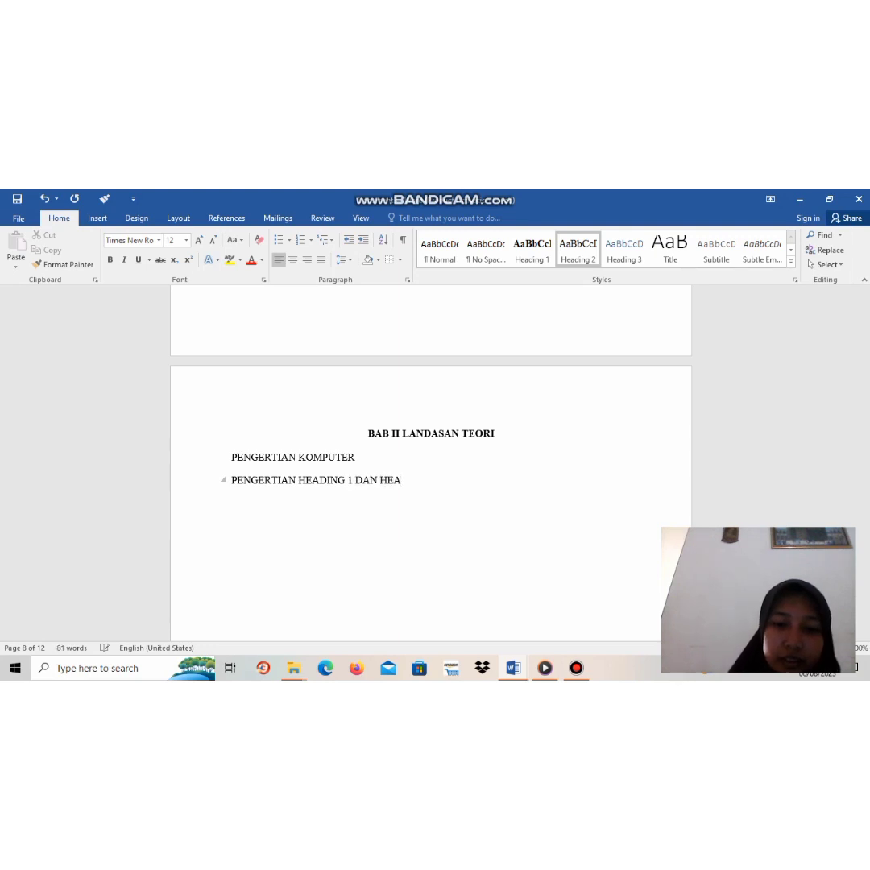
{"action": "type", "text": "DING 2"}
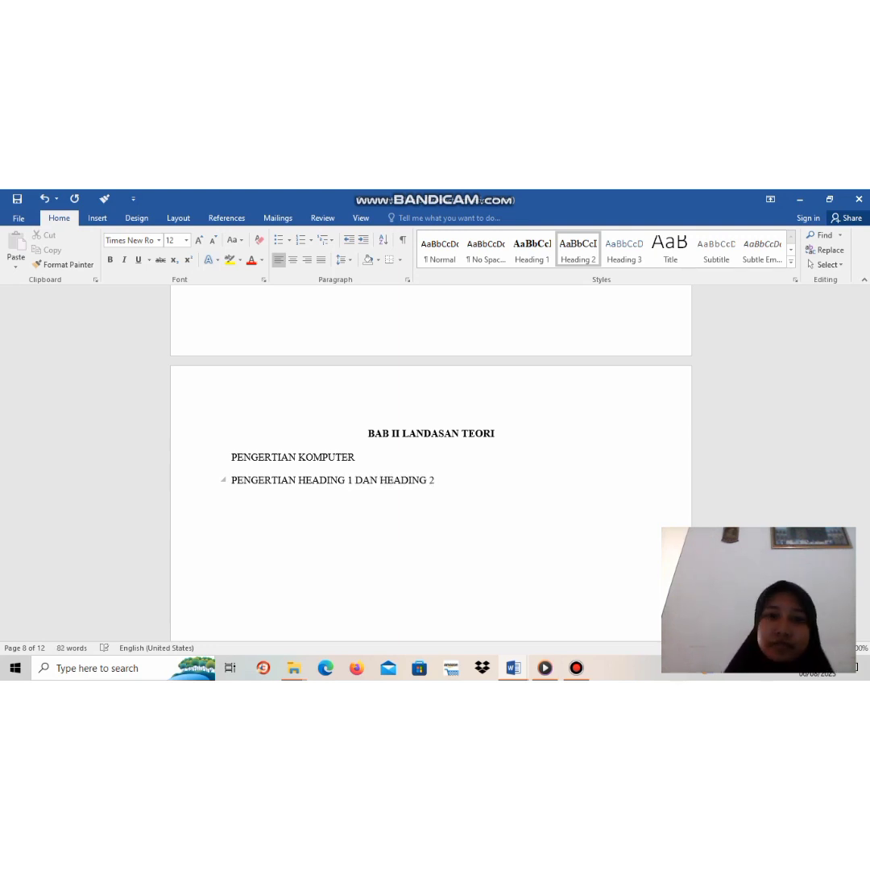
- Add a third BAB II subheading, HEADING 1 DAN HEADING 2, on a new line in the Heading 2 style
{"action": "key", "text": "Return"}
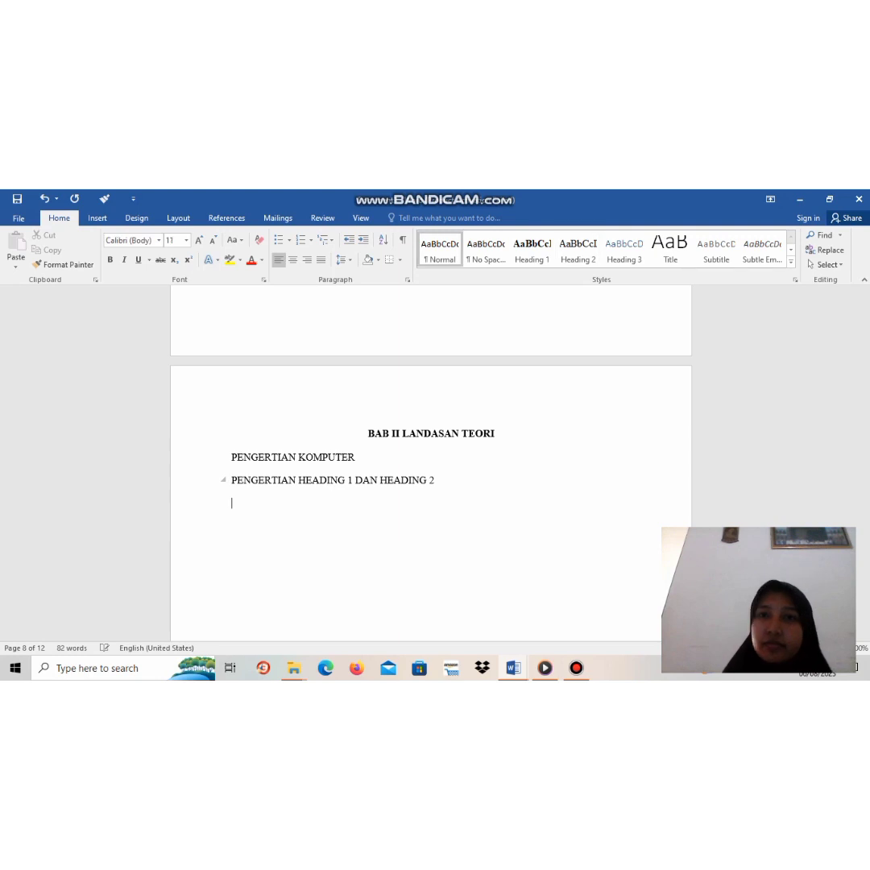
{"action": "left_click", "coordinate": [566, 251]}
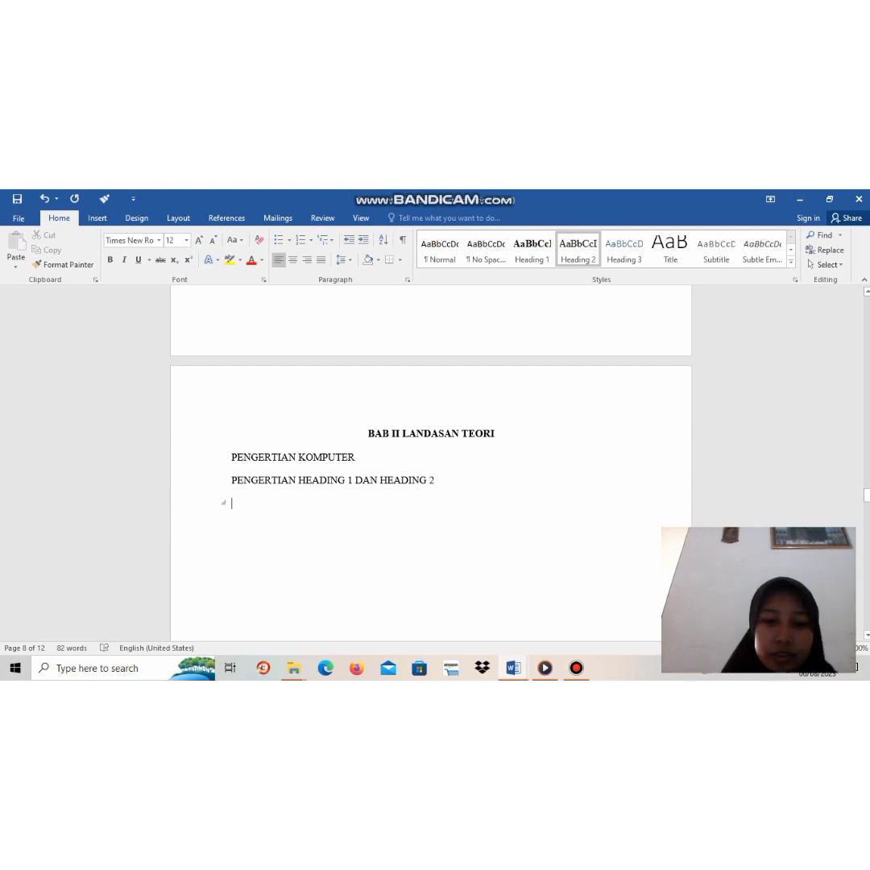
{"action": "type", "text": "HEAD"}
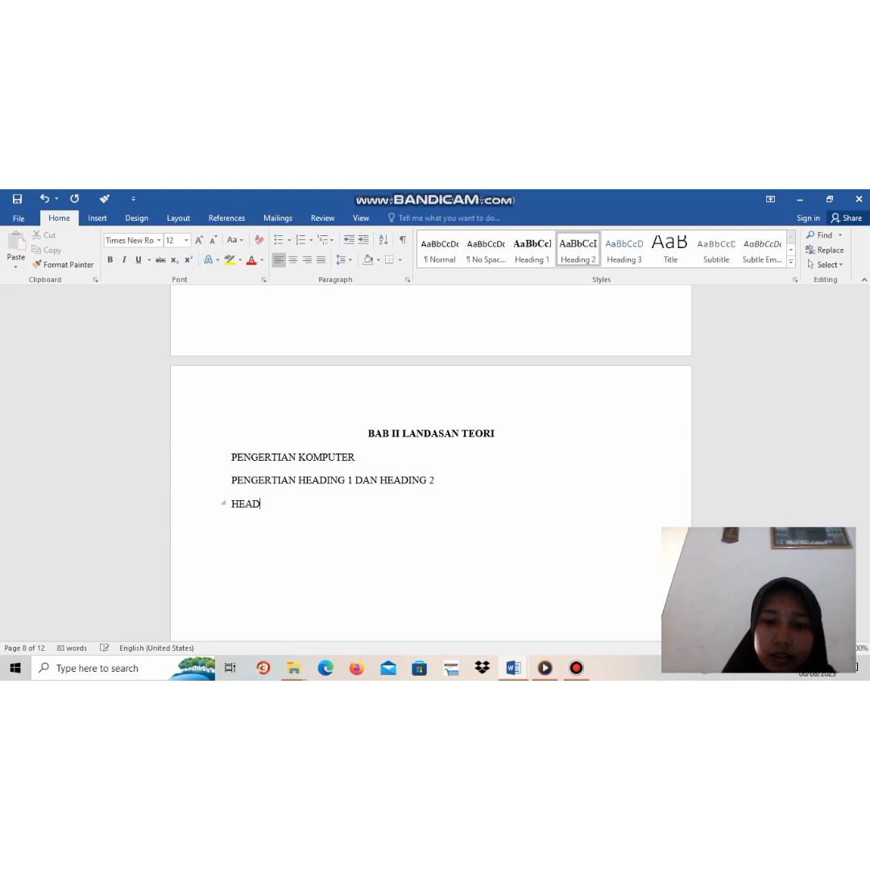
{"action": "type", "text": "ING 1"}
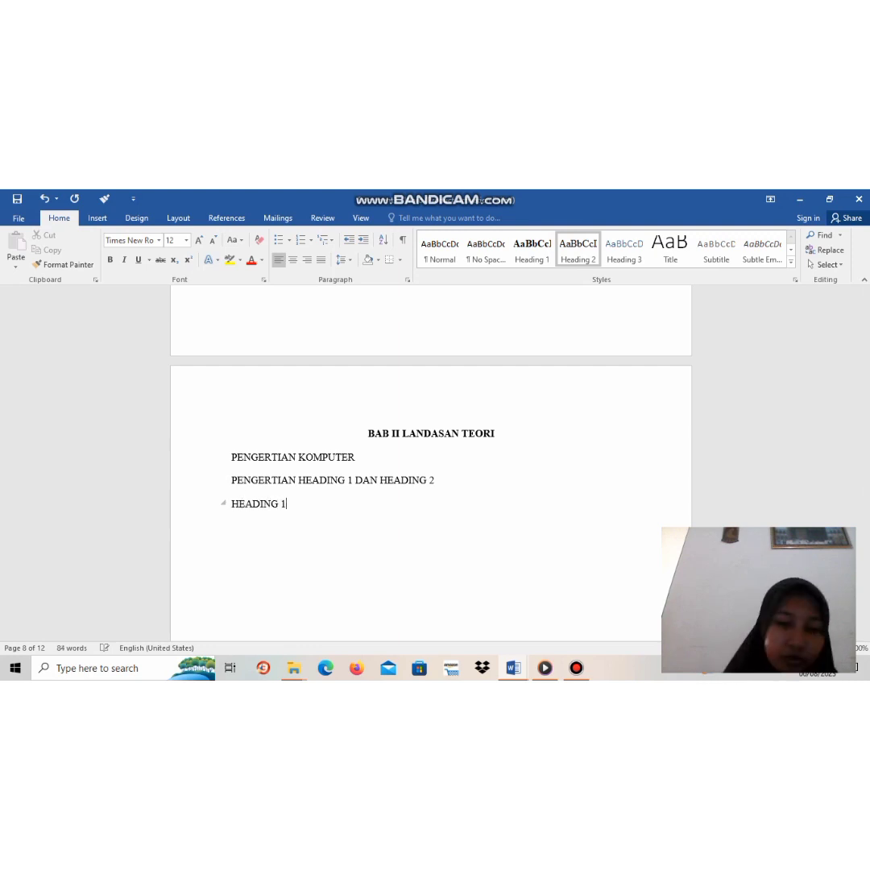
{"action": "type", "text": " D"}
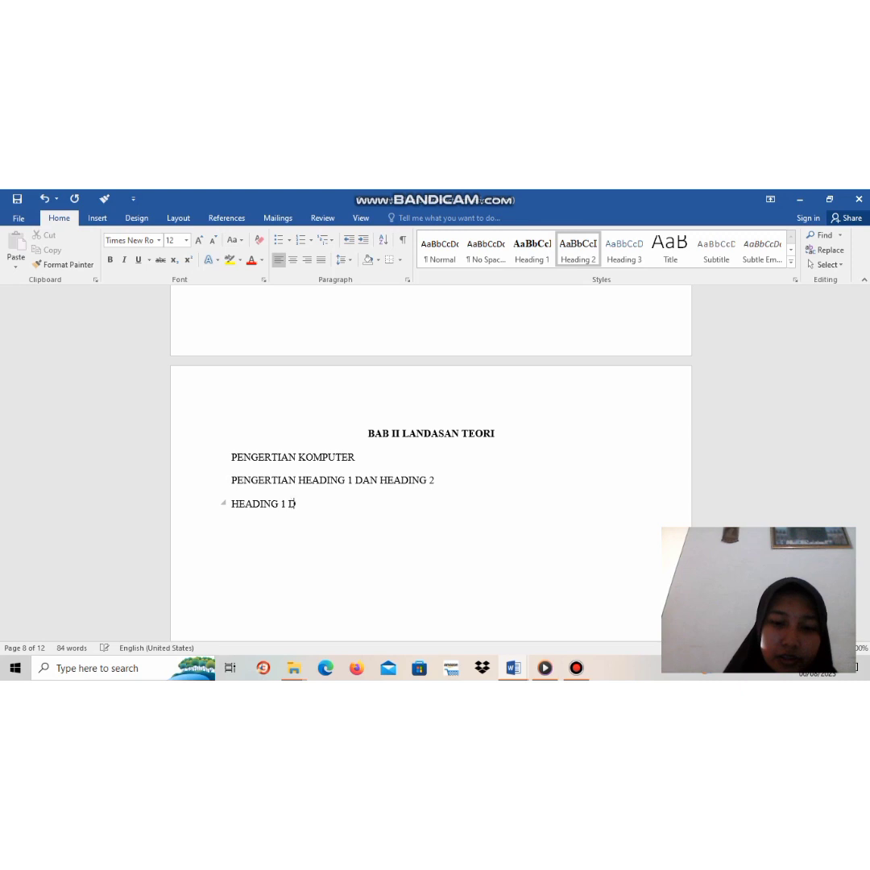
{"action": "type", "text": "AN HEADI"}
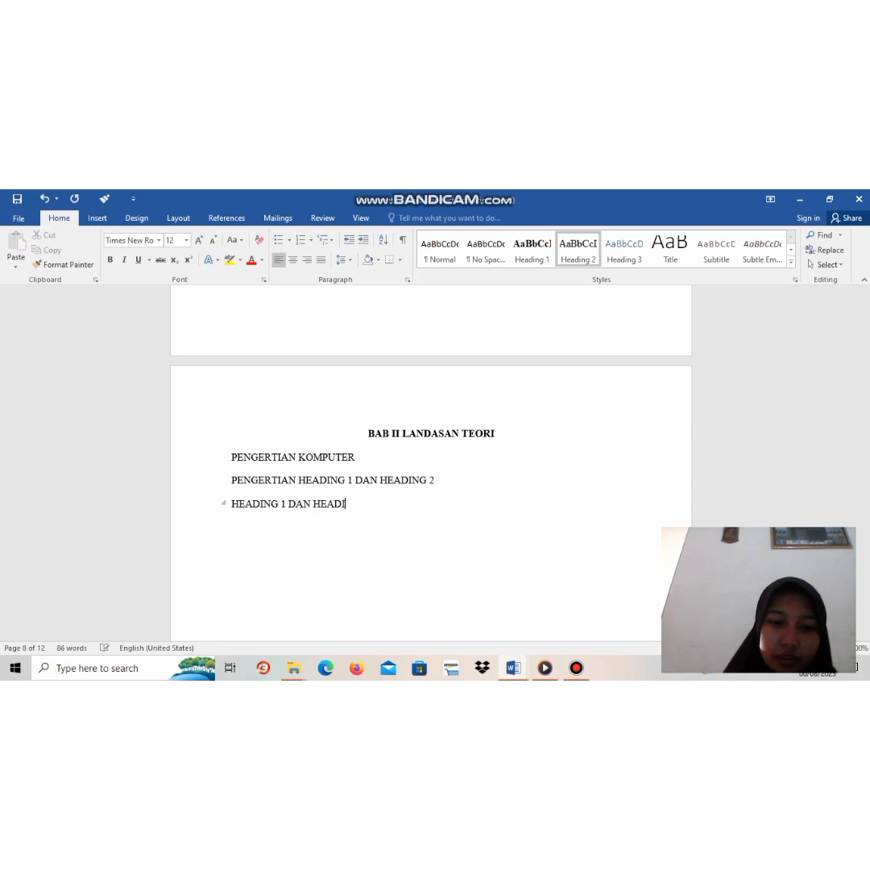
{"action": "type", "text": "NG 2"}
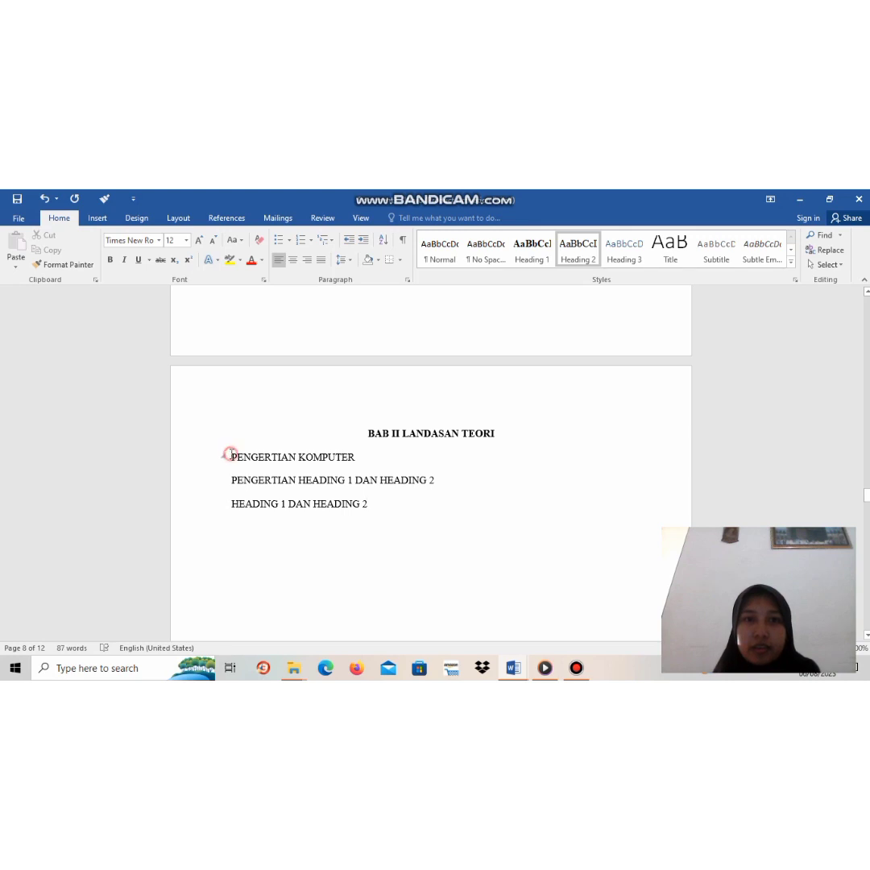
- Number the three BAB II subheadings as a multilevel list set to the second level, so they run 2.1. to 2.3
{"action": "left_click_drag", "start_coordinate": [231, 456], "coordinate": [383, 526]}
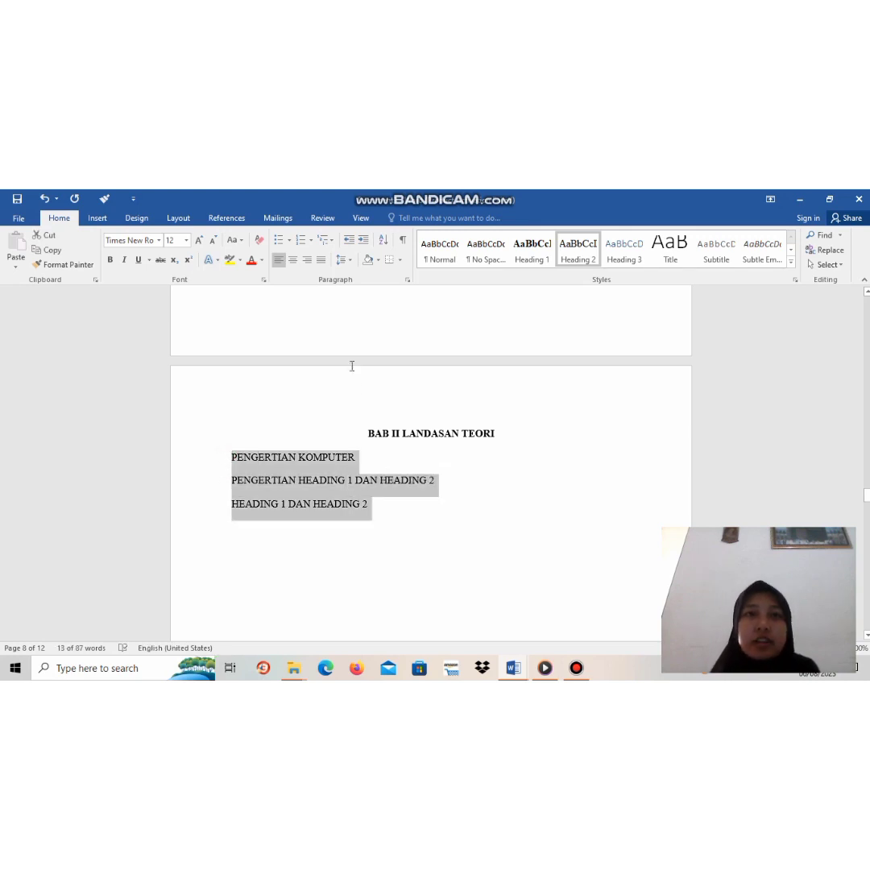
{"action": "left_click", "coordinate": [300, 241]}
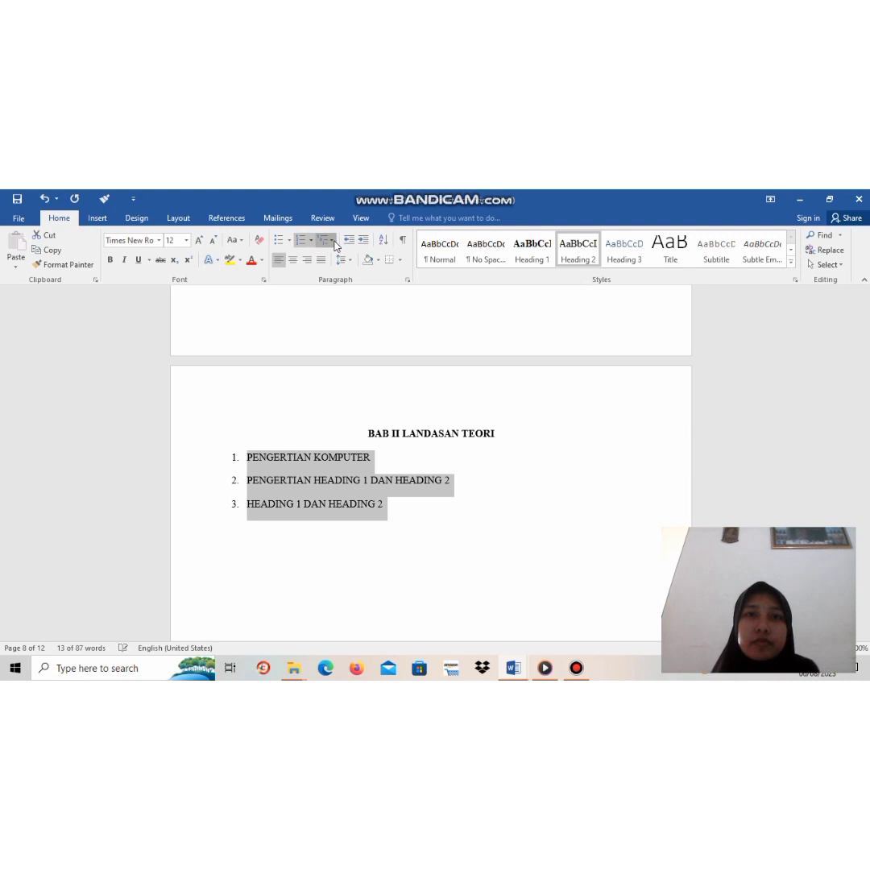
{"action": "left_click", "coordinate": [335, 245]}
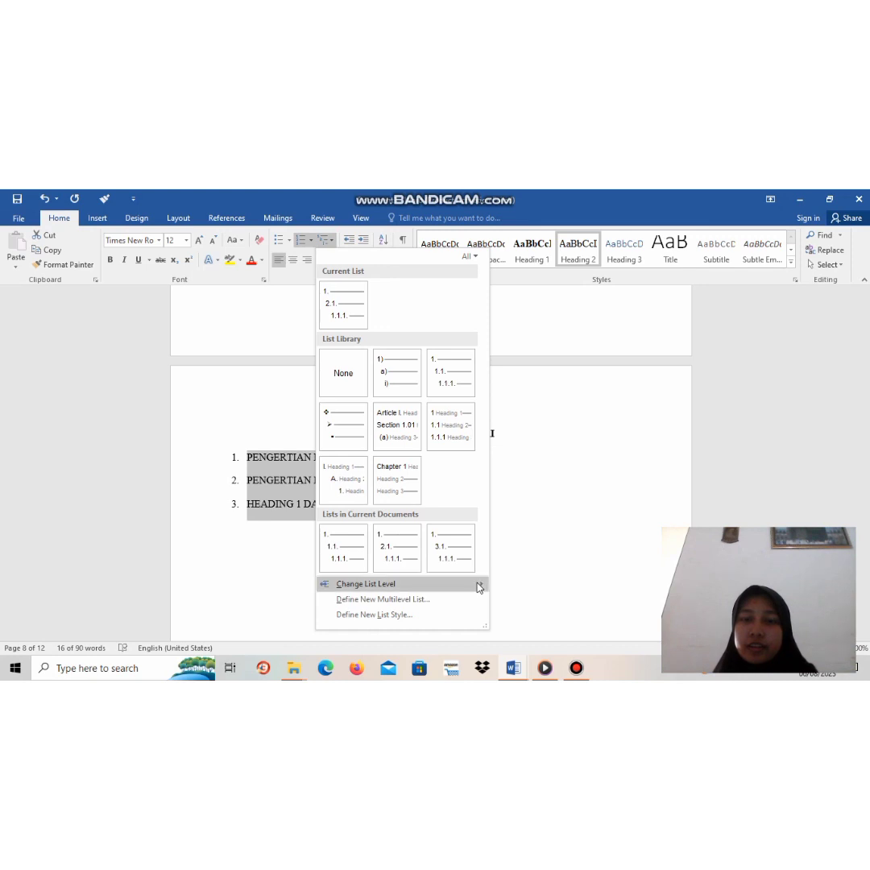
{"action": "mouse_move", "coordinate": [479, 583]}
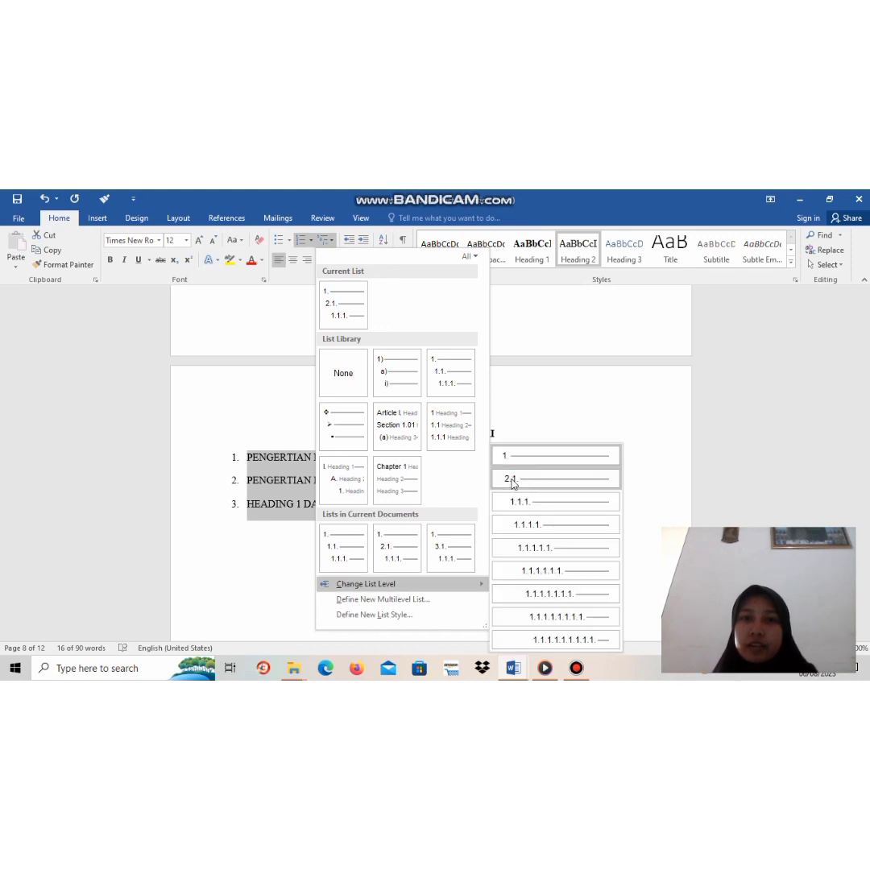
{"action": "left_click", "coordinate": [513, 482]}
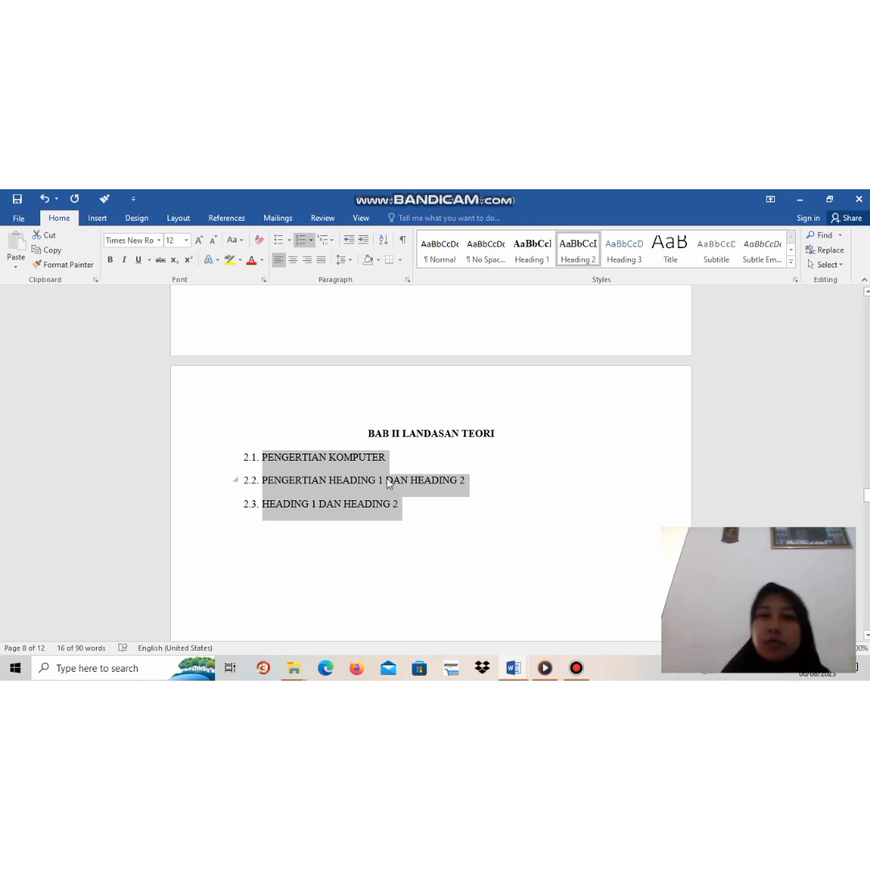
- Insert ILMU before KOMPUTER in subheading 2.1. so it reads PENGERTIAN ILMU KOMPUTER
{"action": "left_click", "coordinate": [332, 458]}
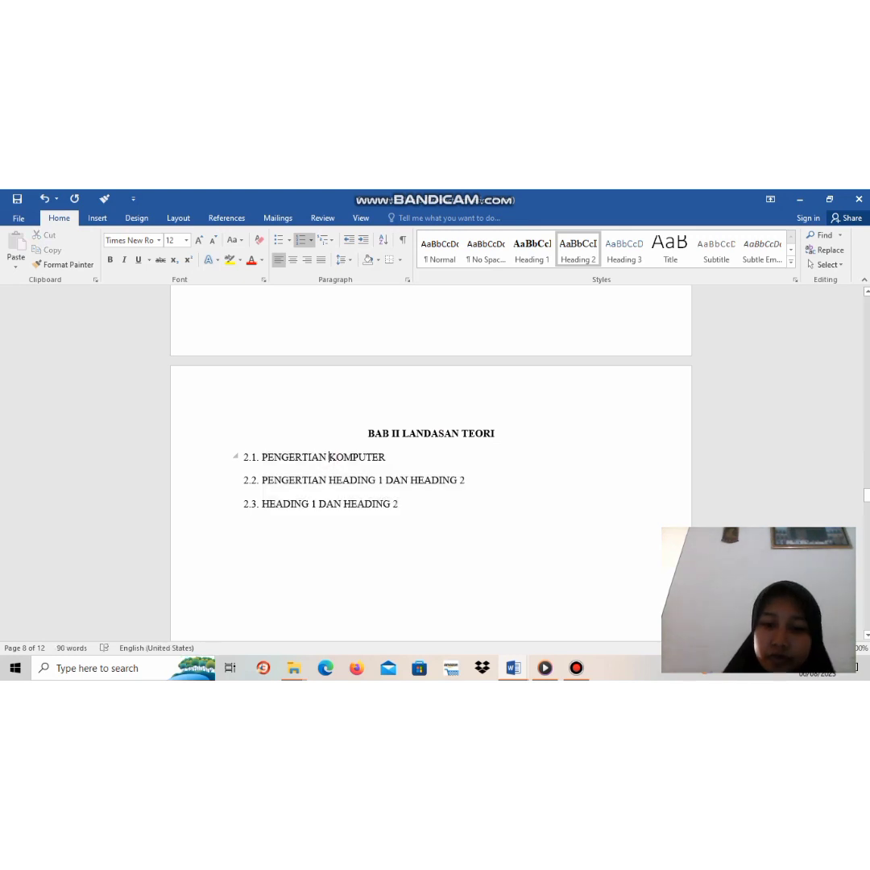
{"action": "type", "text": "ILMU"}
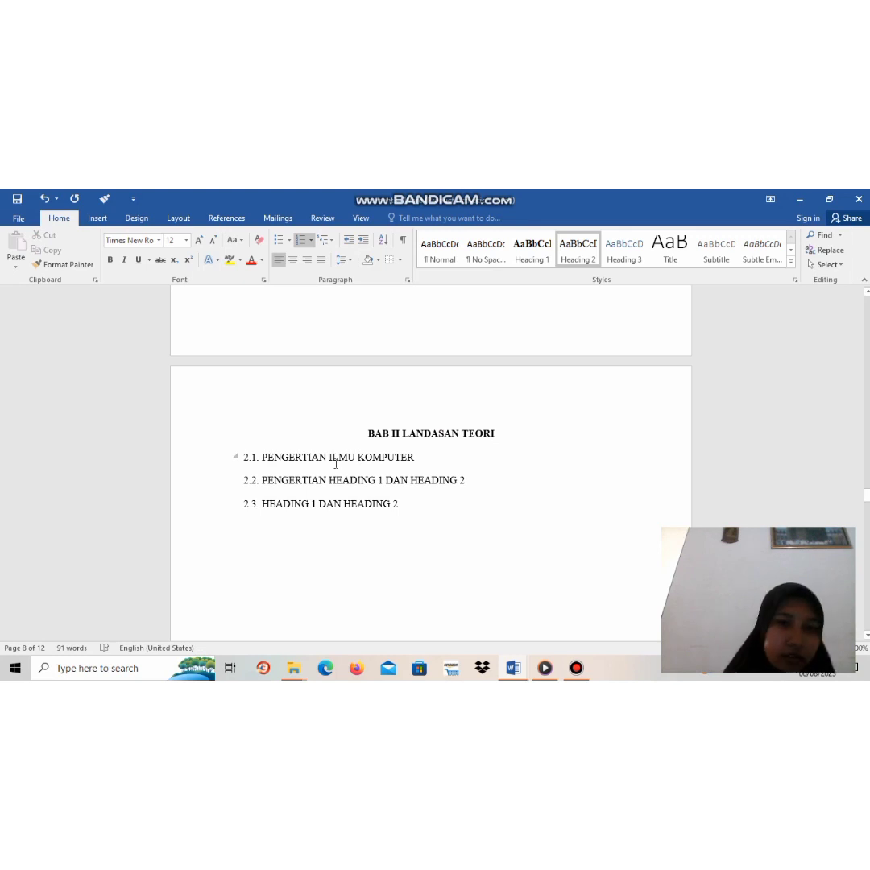
{"action": "left_click", "coordinate": [275, 506]}
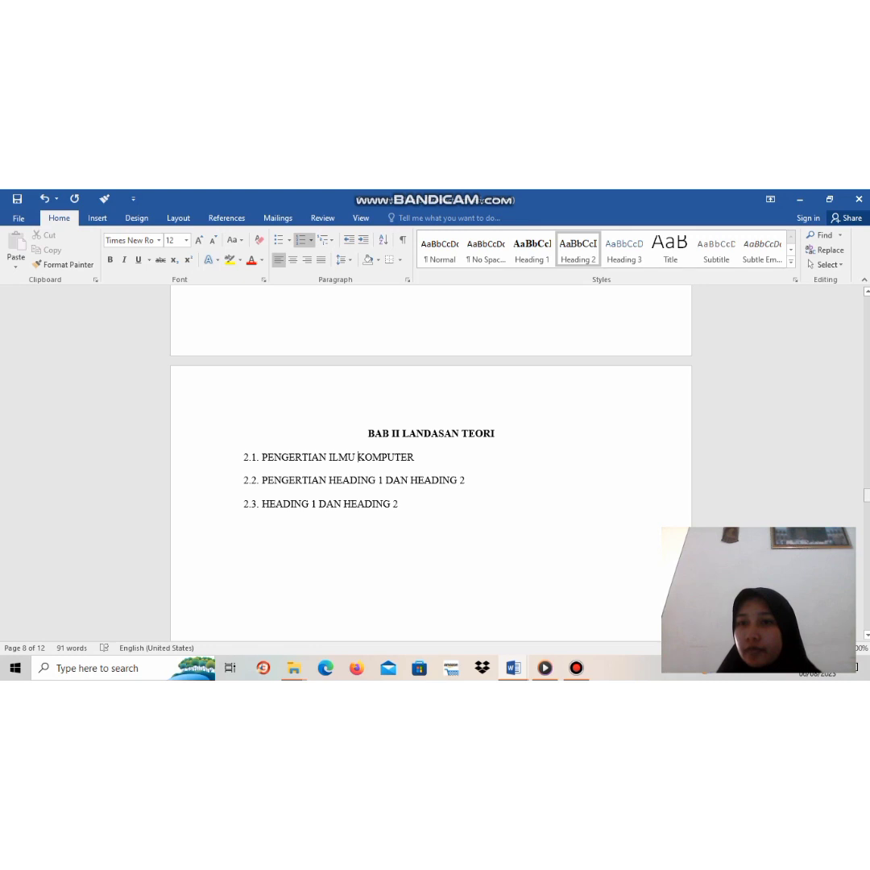
{"action": "left_click_drag", "start_coordinate": [866, 499], "coordinate": [862, 618]}
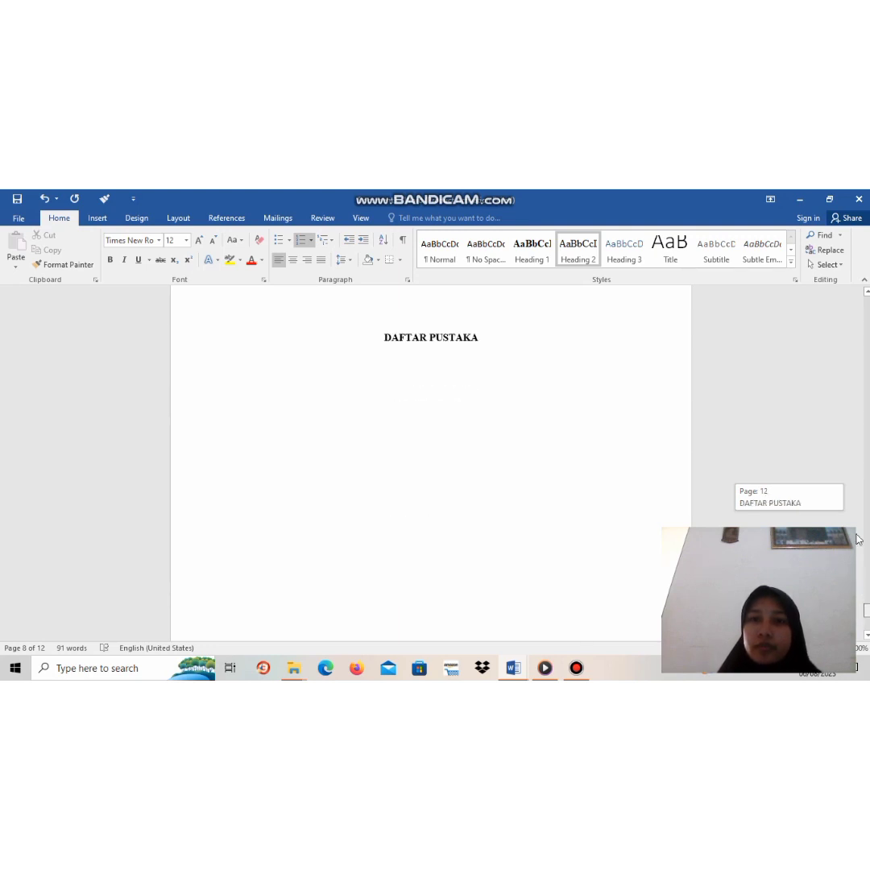
{"action": "left_click_drag", "start_coordinate": [857, 534], "coordinate": [856, 532]}
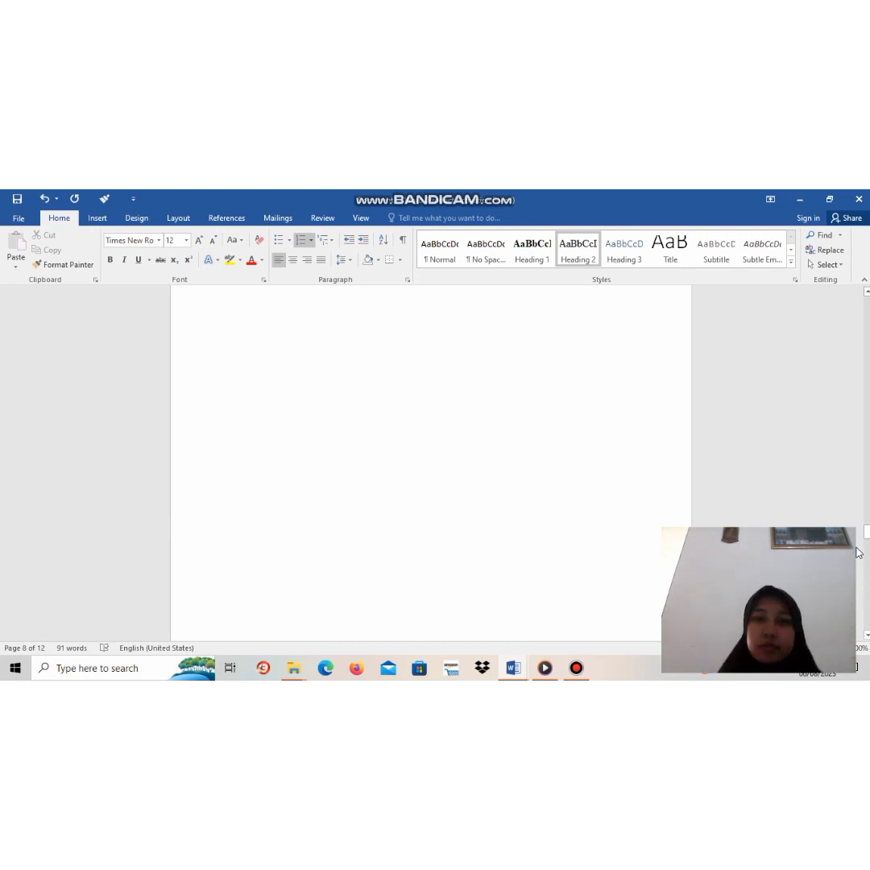
{"action": "left_click", "coordinate": [835, 520]}
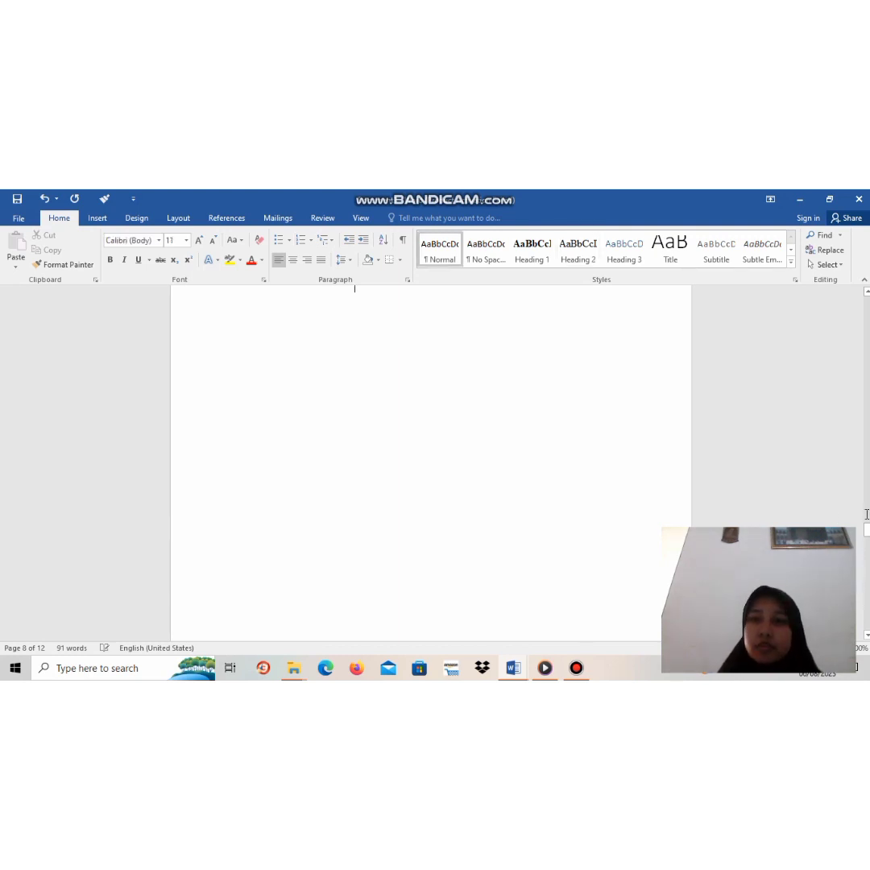
{"action": "left_click_drag", "start_coordinate": [867, 516], "coordinate": [867, 582]}
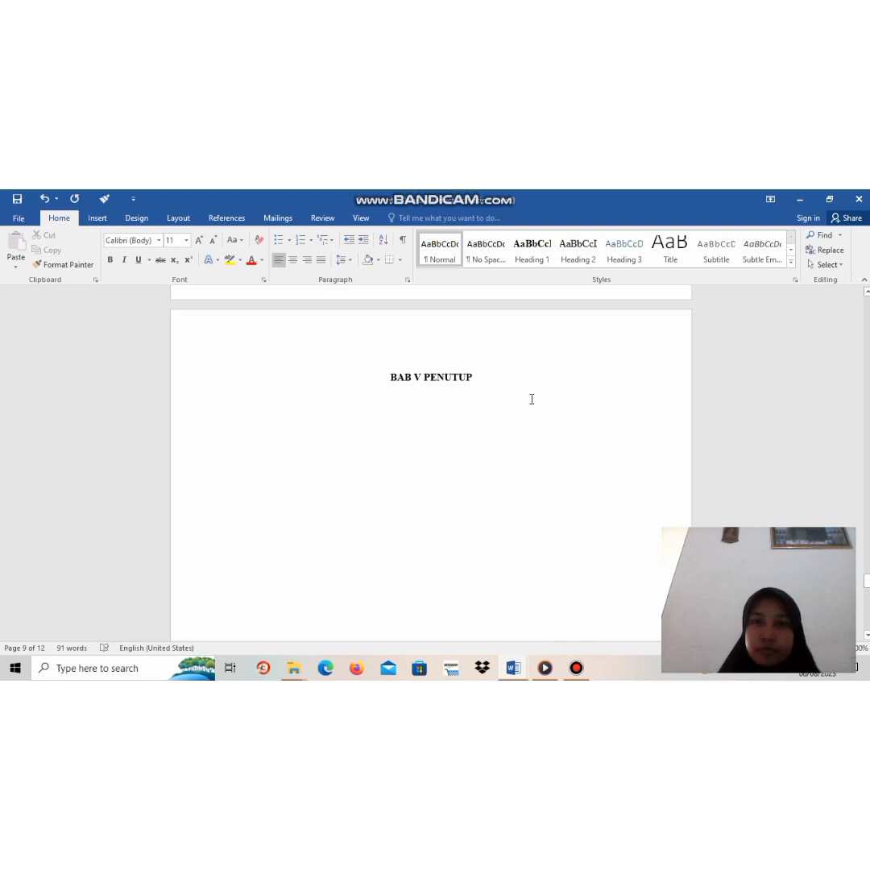
{"action": "left_click", "coordinate": [530, 399]}
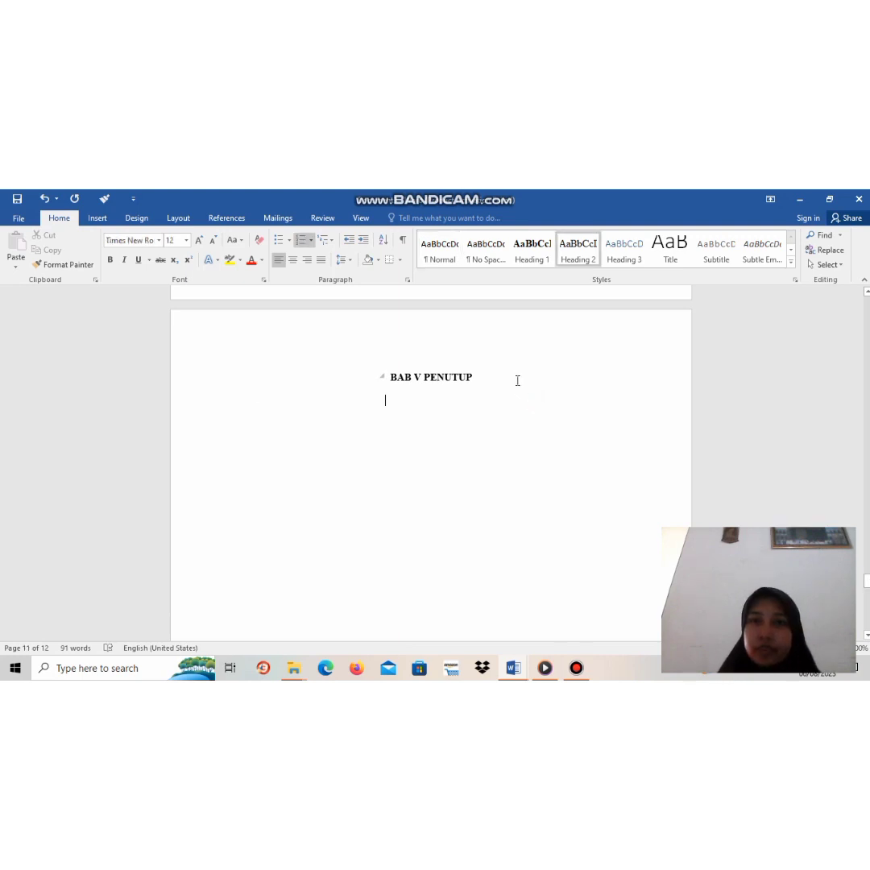
{"action": "left_click", "coordinate": [569, 250]}
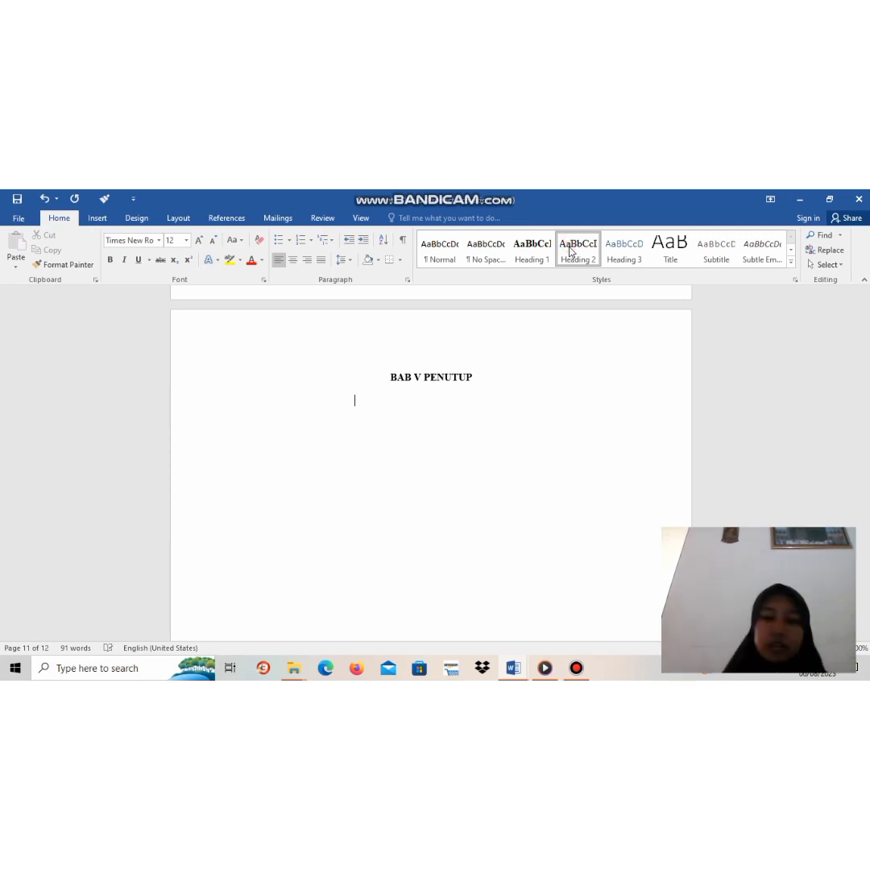
{"action": "key", "text": "ctrl+Return"}
{"action": "type", "text": "KE"}
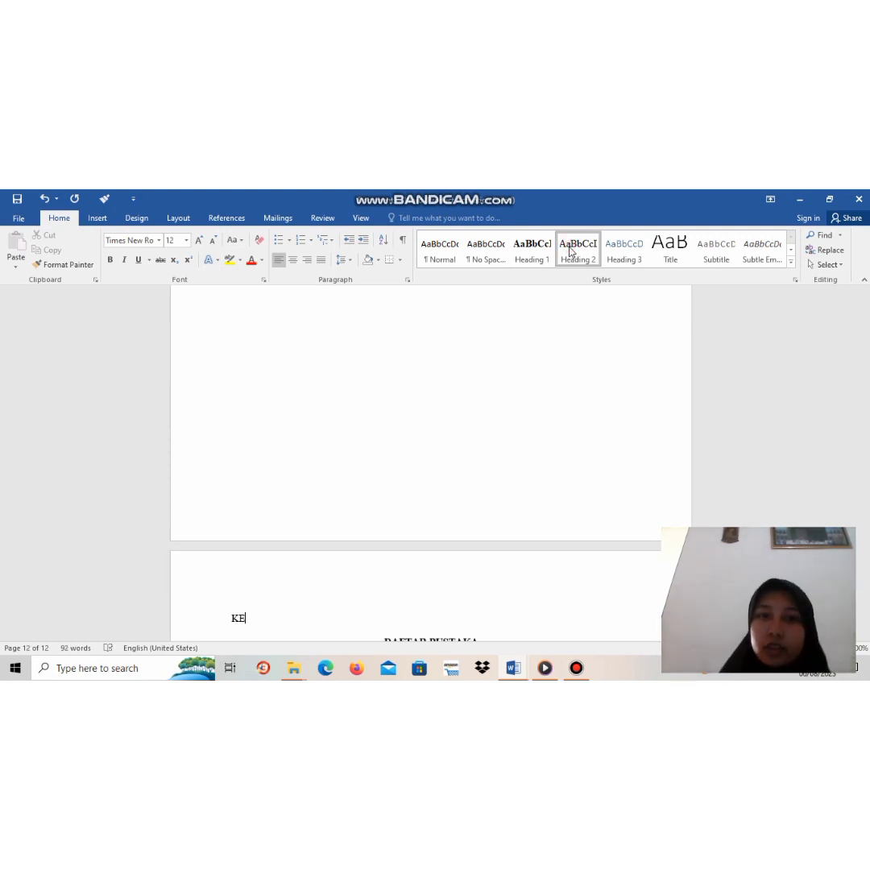
{"action": "left_click", "coordinate": [45, 199]}
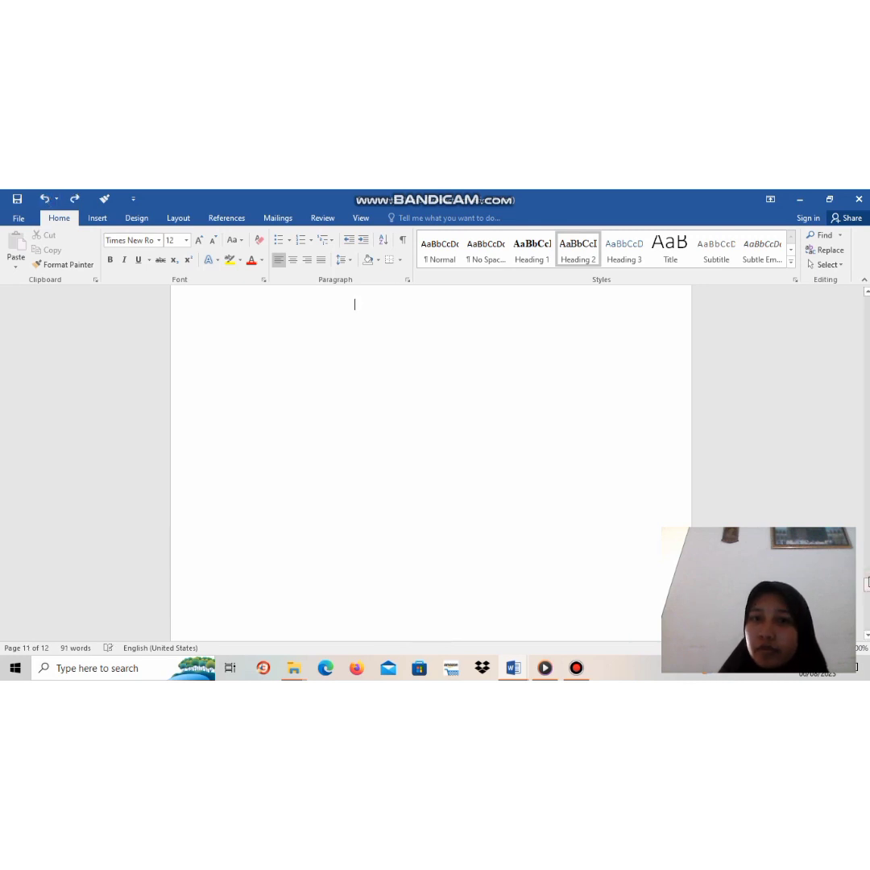
- Add the subheadings KESIMPULAN and SARAN in the Heading 2 style on separate lines below the BAB V PENUTUP title
{"action": "scroll", "coordinate": [548, 538], "scroll_direction": "up", "scroll_amount": 5}
{"action": "left_click", "coordinate": [513, 487]}
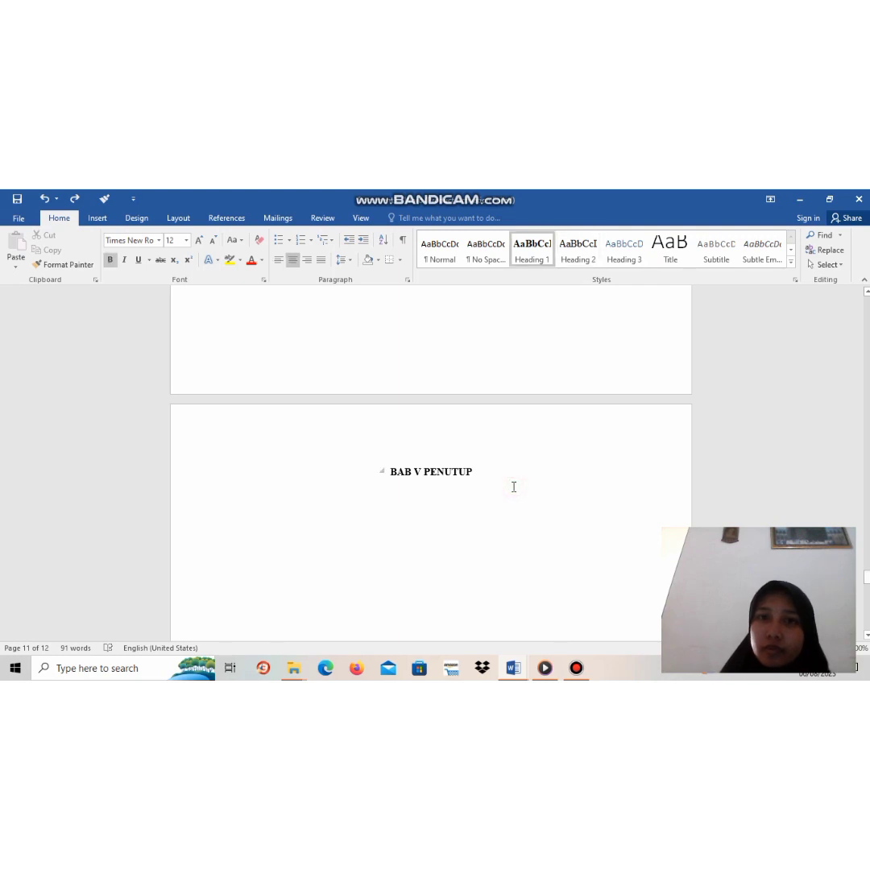
{"action": "left_click", "coordinate": [297, 488]}
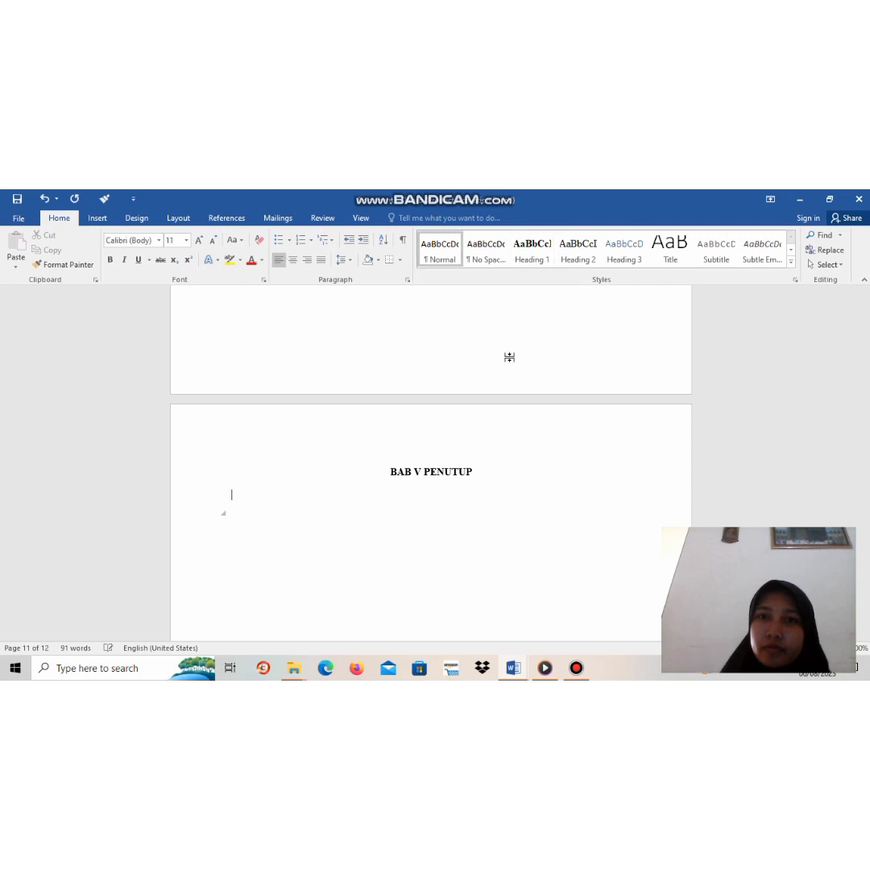
{"action": "left_click", "coordinate": [572, 252]}
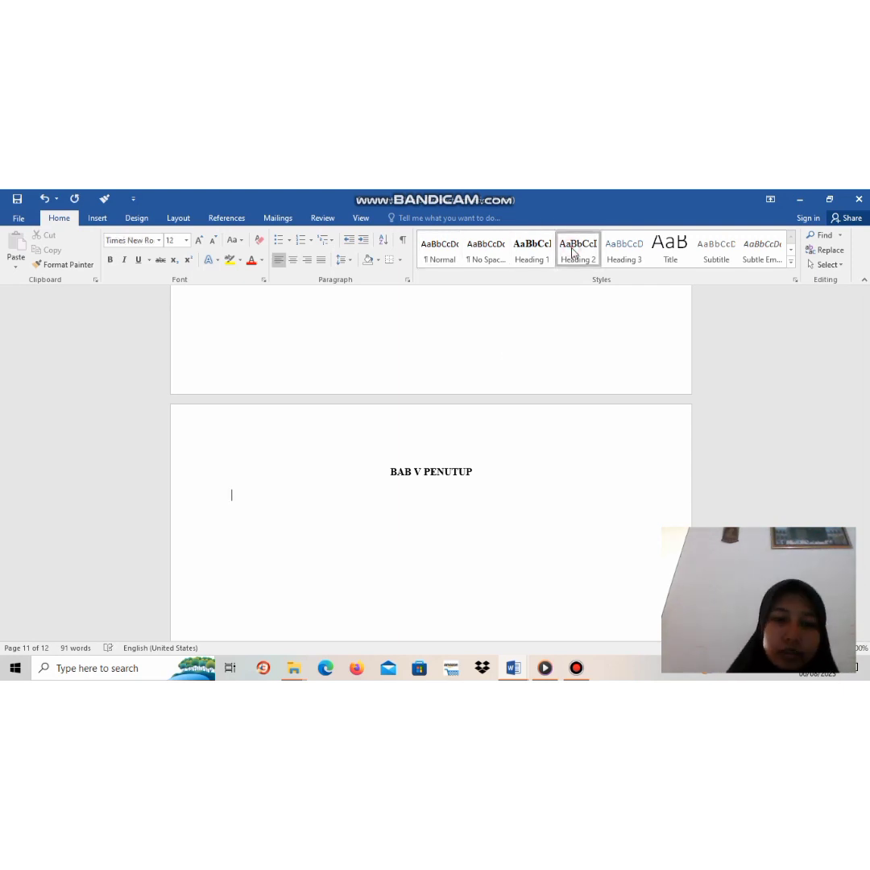
{"action": "type", "text": "KESIMPULAN"}
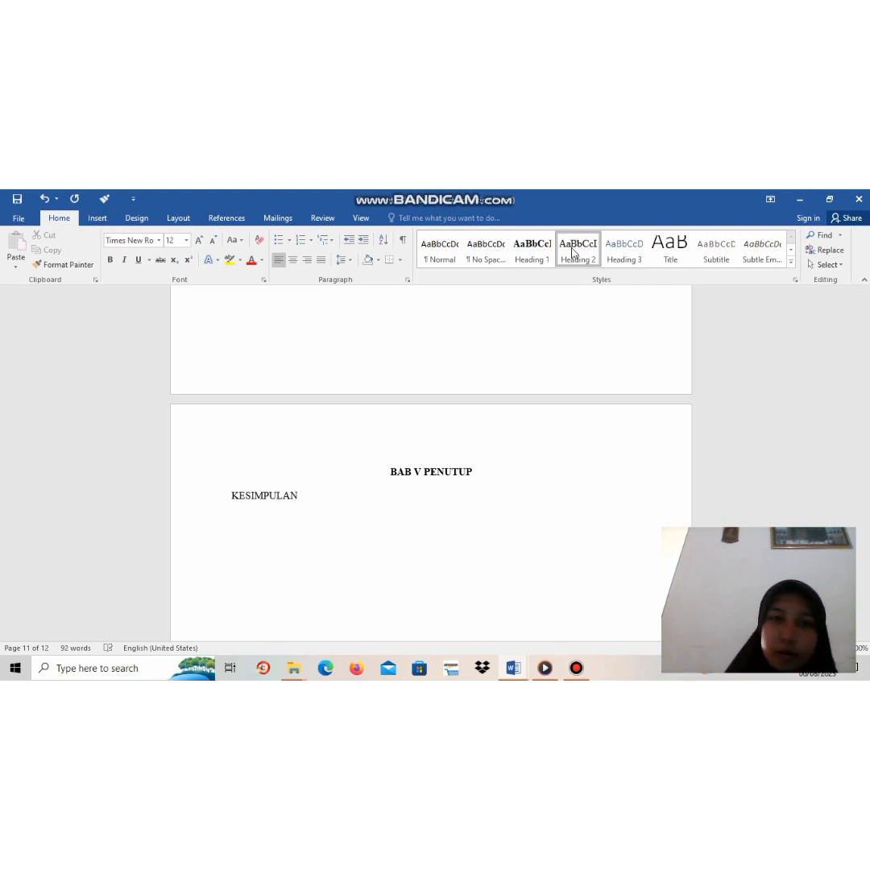
{"action": "key", "text": "Return"}
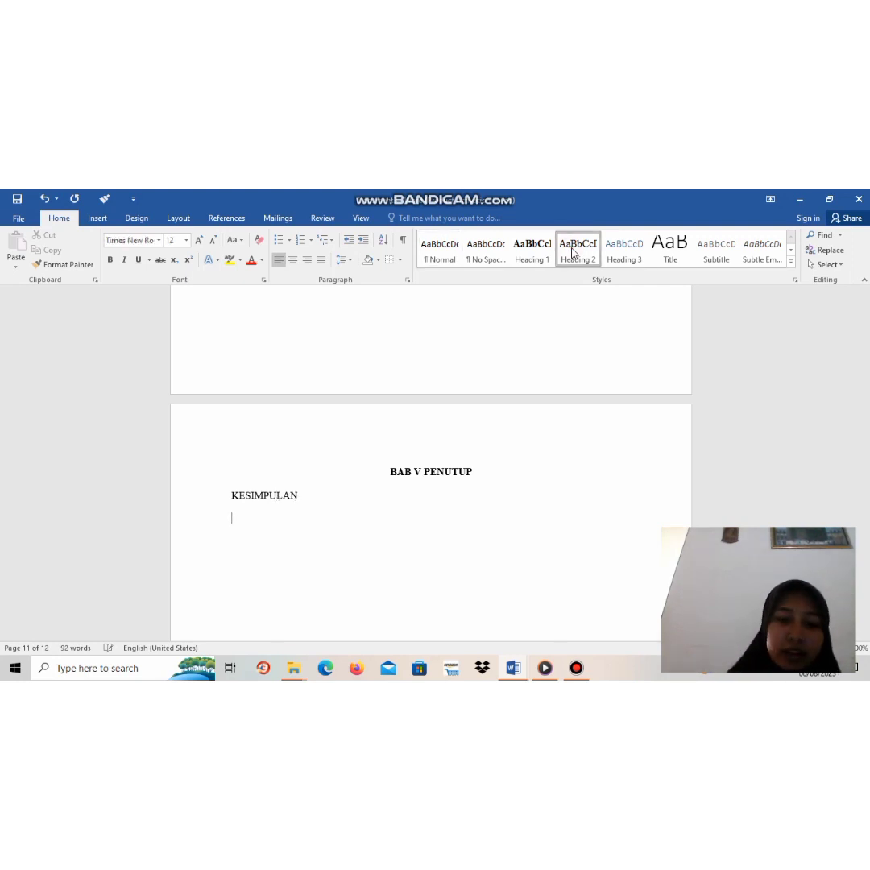
{"action": "type", "text": "SARAN"}
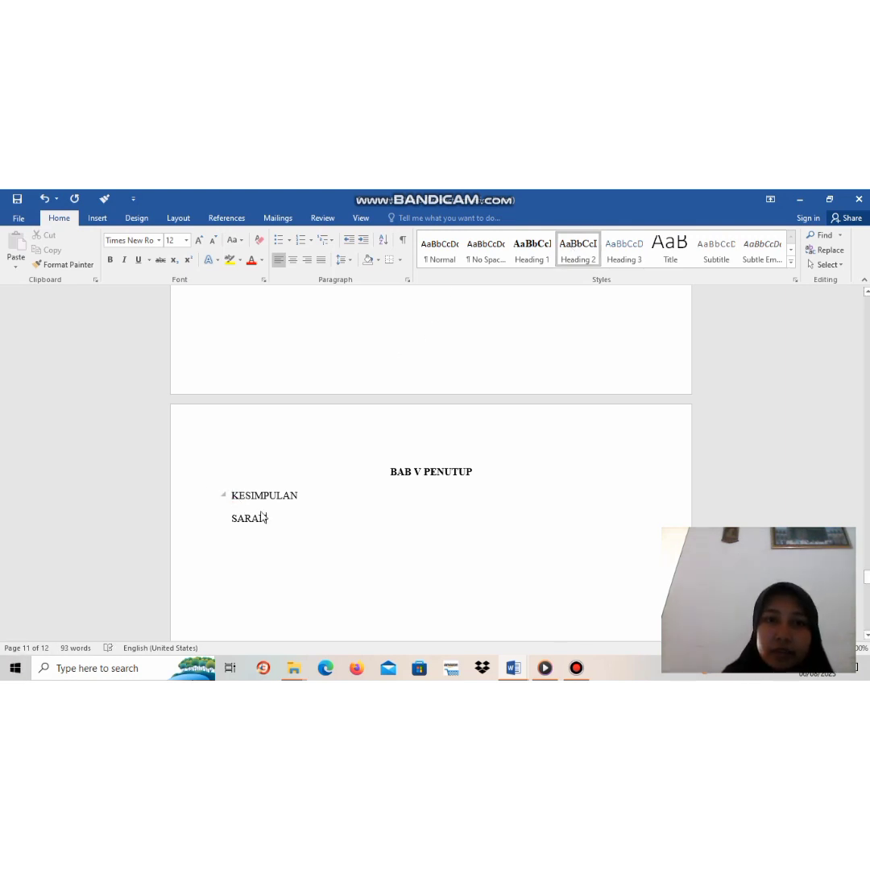
- Number KESIMPULAN and SARAN under BAB V PENUTUP and define a new multilevel list with second-level number format 3.1
{"action": "left_click_drag", "start_coordinate": [232, 496], "coordinate": [265, 509]}
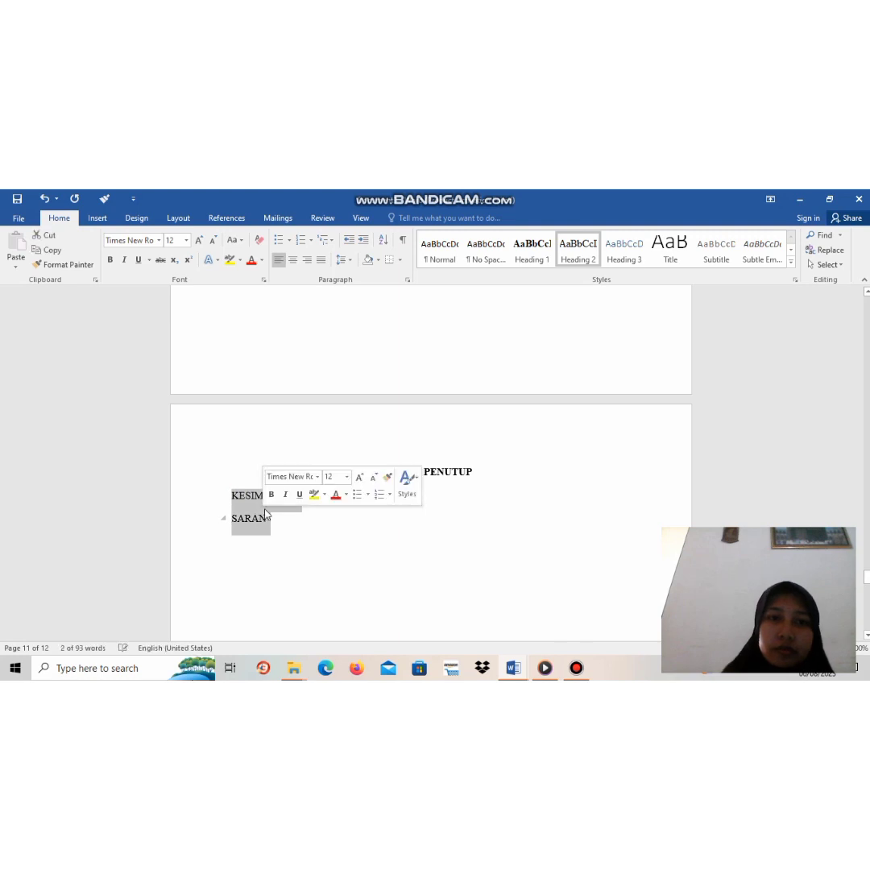
{"action": "left_click", "coordinate": [304, 242]}
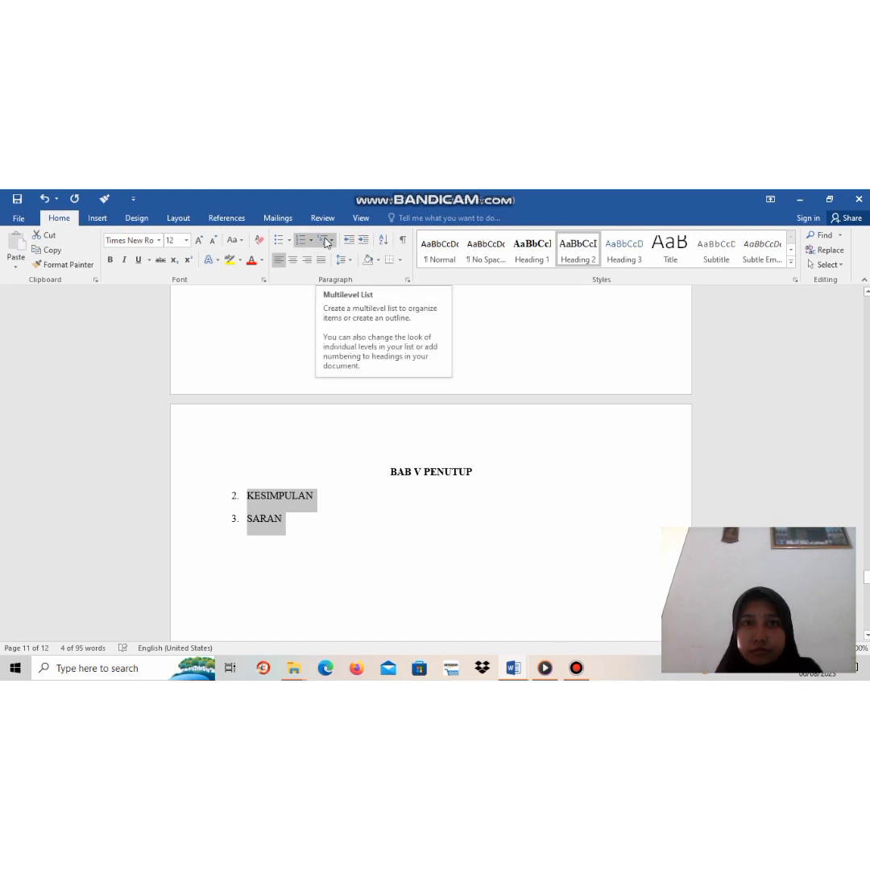
{"action": "left_click", "coordinate": [326, 241]}
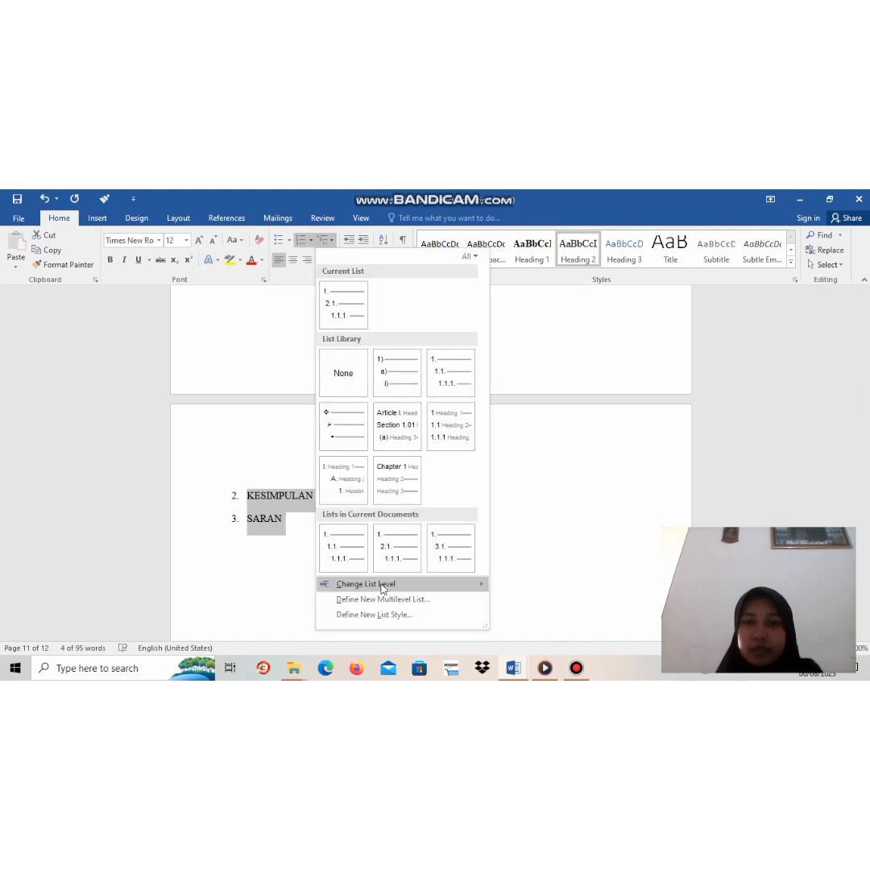
{"action": "mouse_move", "coordinate": [382, 589]}
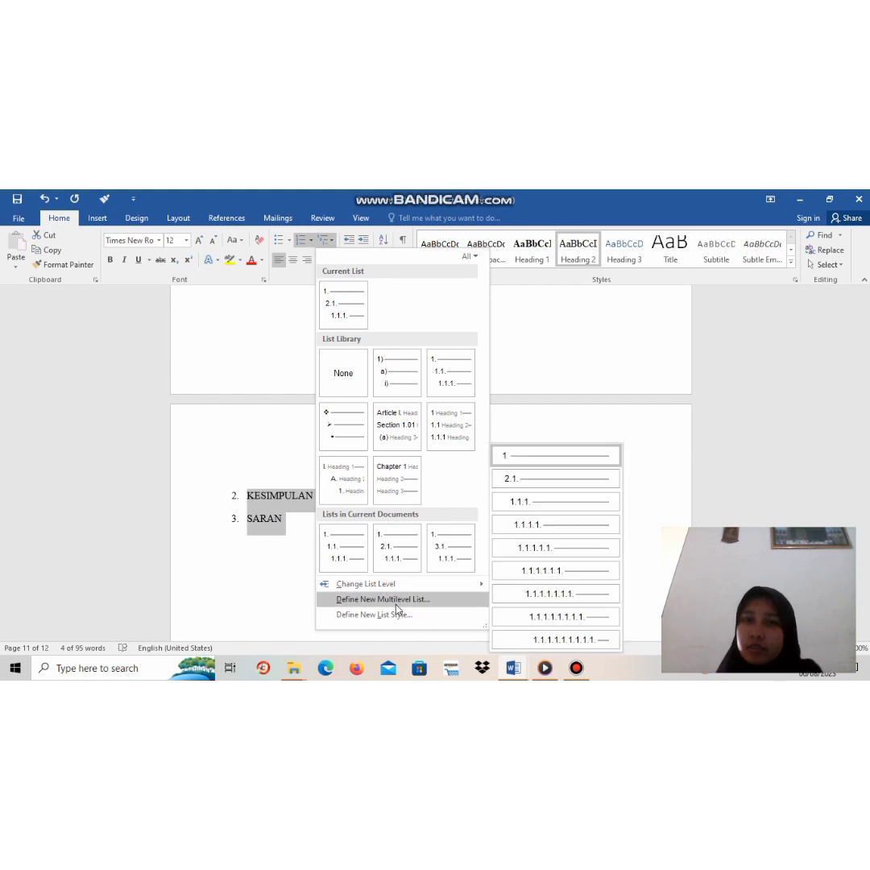
{"action": "left_click", "coordinate": [394, 600]}
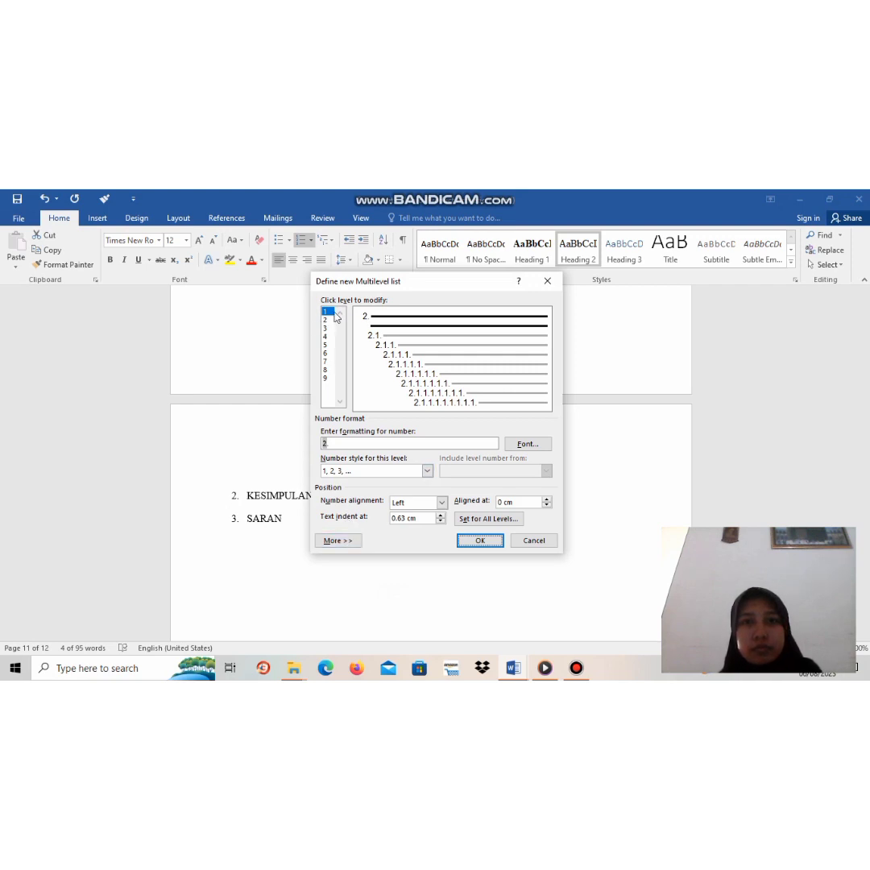
{"action": "left_click", "coordinate": [332, 321]}
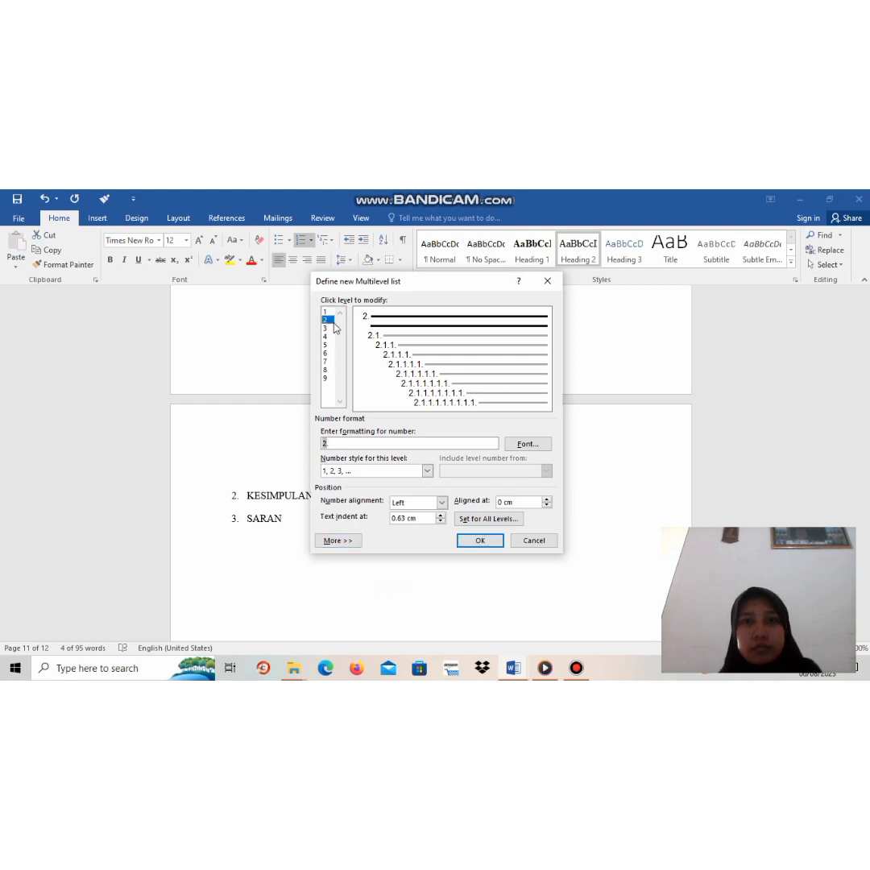
{"action": "left_click", "coordinate": [325, 444]}
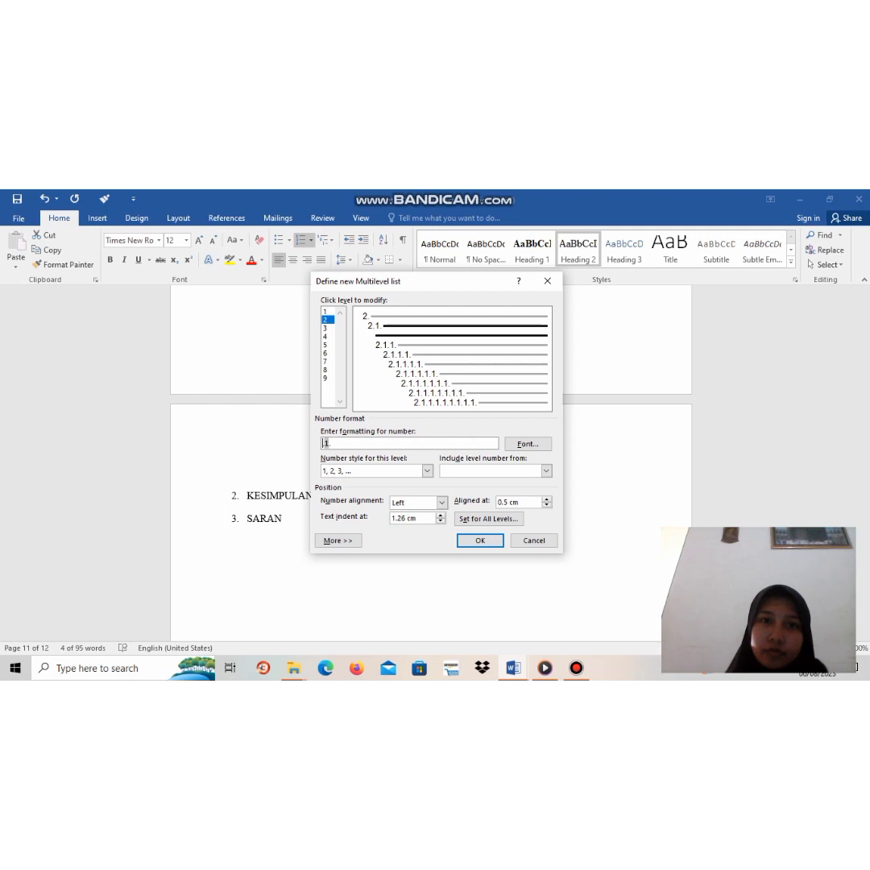
{"action": "type", "text": "3."}
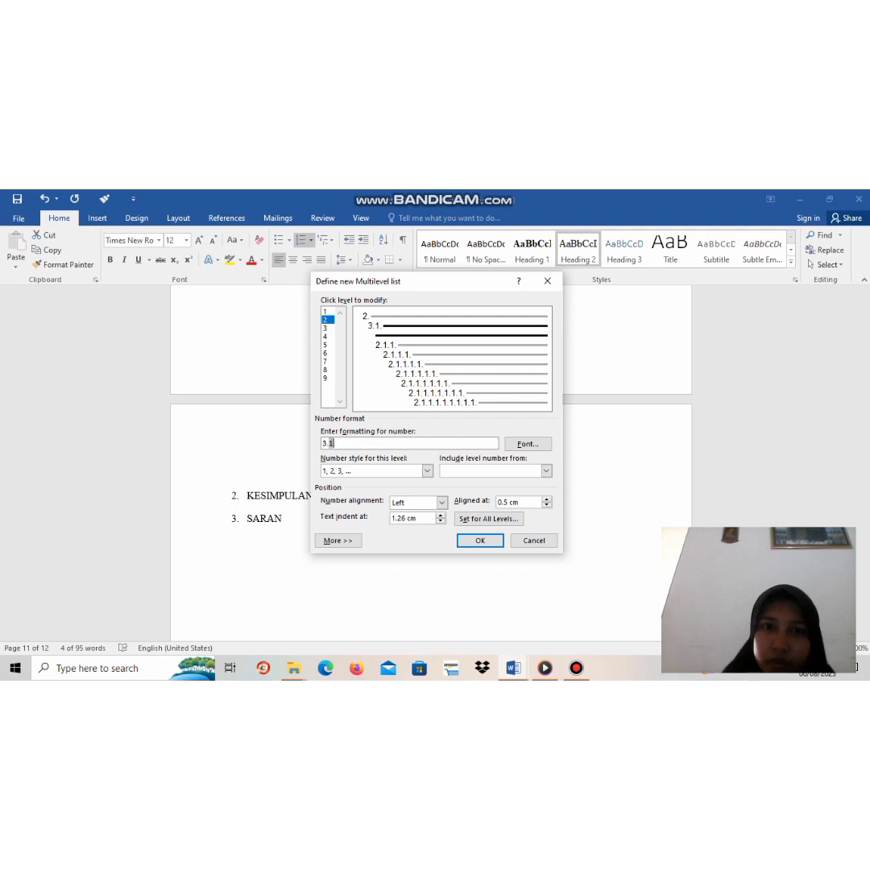
{"action": "key", "text": "BackSpace"}
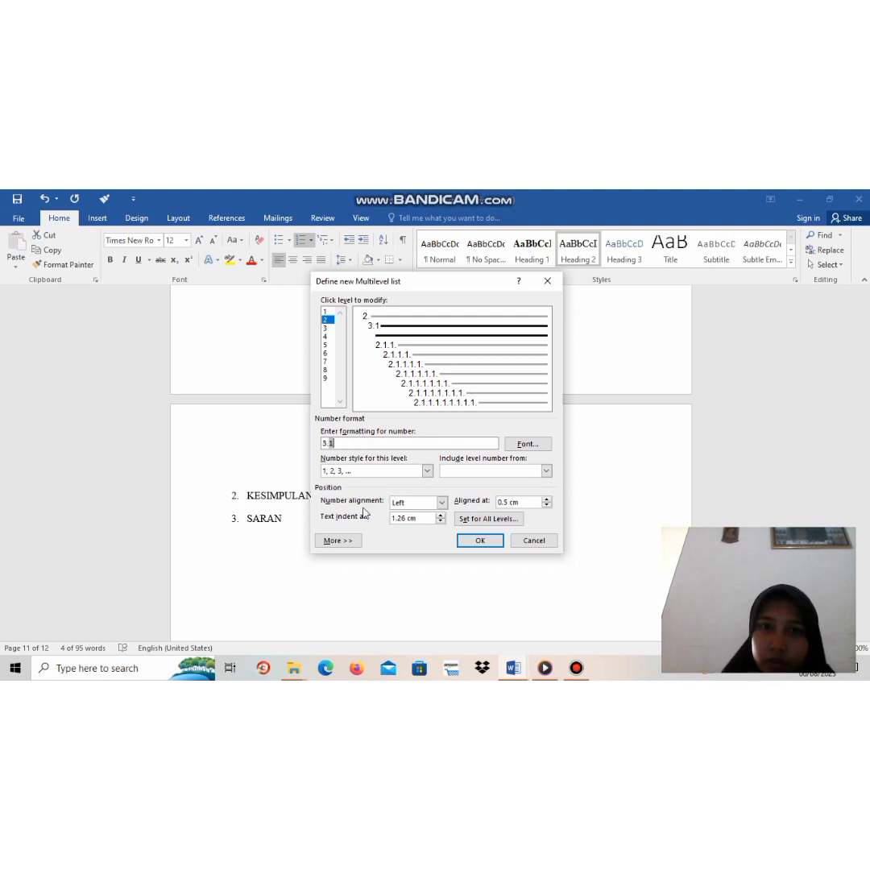
{"action": "left_click", "coordinate": [480, 540]}
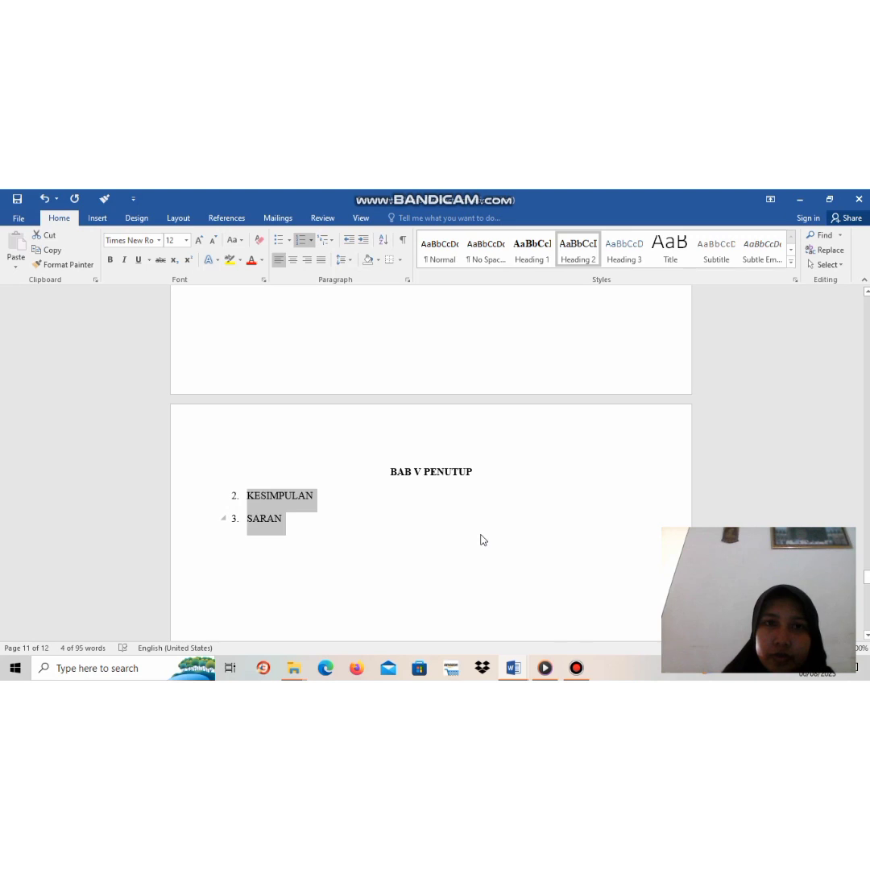
- Remove the numbering from KESIMPULAN and SARAN and apply a newly defined multilevel list using 3.1 for the second level
{"action": "left_click", "coordinate": [259, 496]}
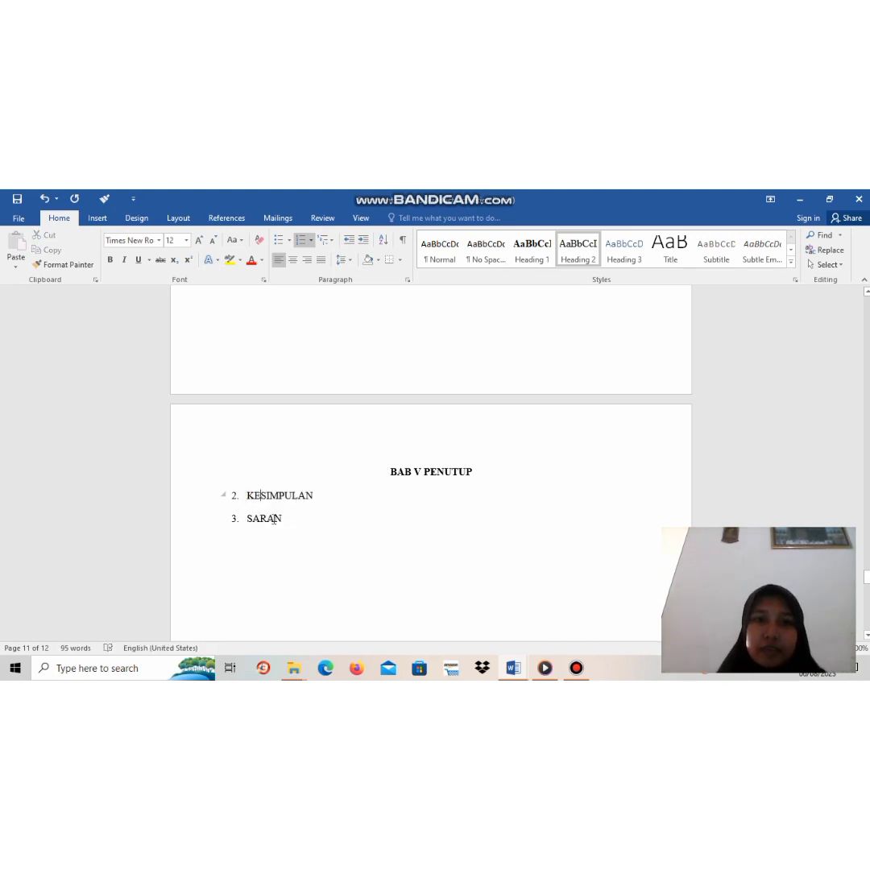
{"action": "left_click_drag", "start_coordinate": [247, 497], "coordinate": [285, 520]}
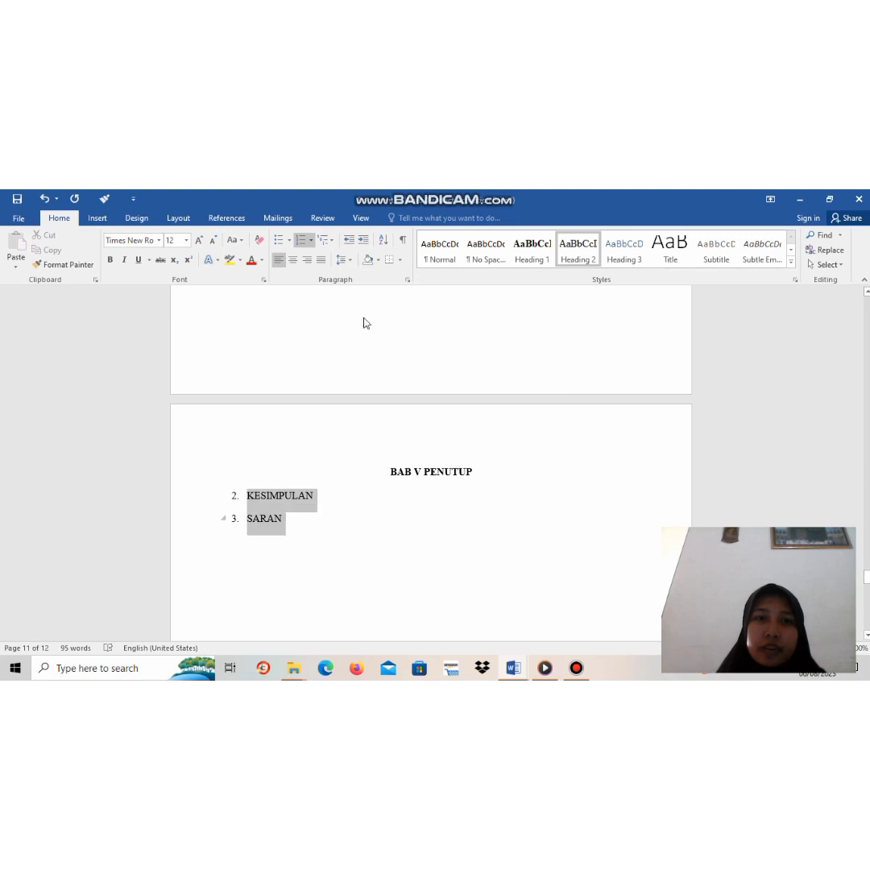
{"action": "left_click", "coordinate": [302, 240]}
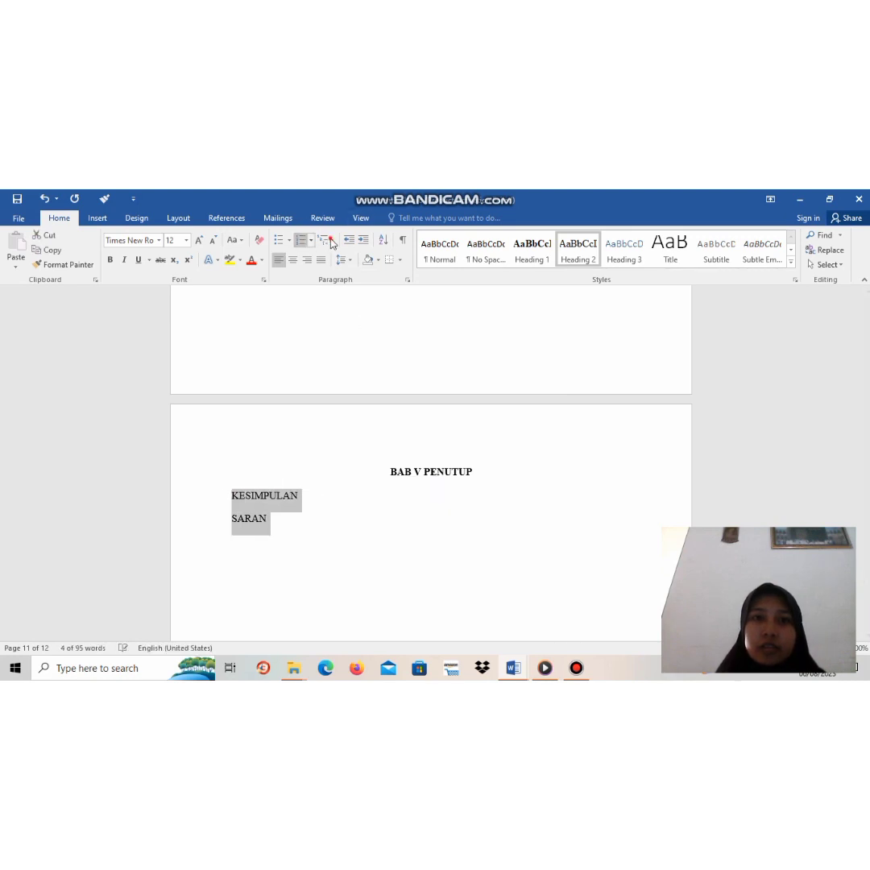
{"action": "left_click", "coordinate": [331, 241]}
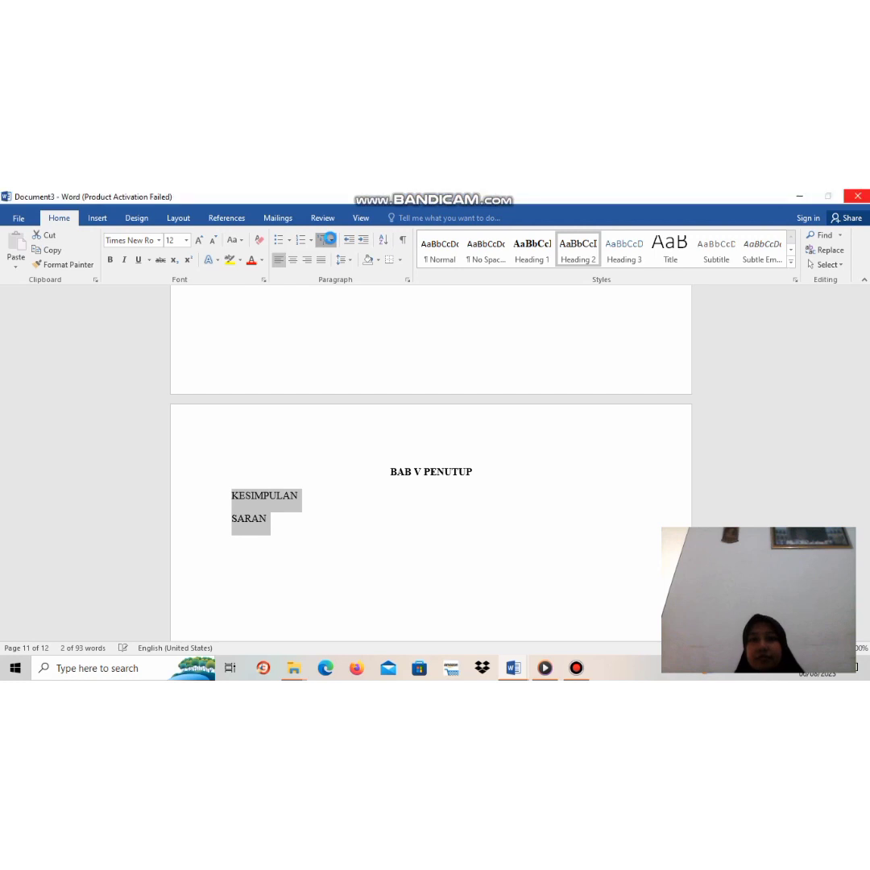
{"action": "left_click", "coordinate": [331, 242]}
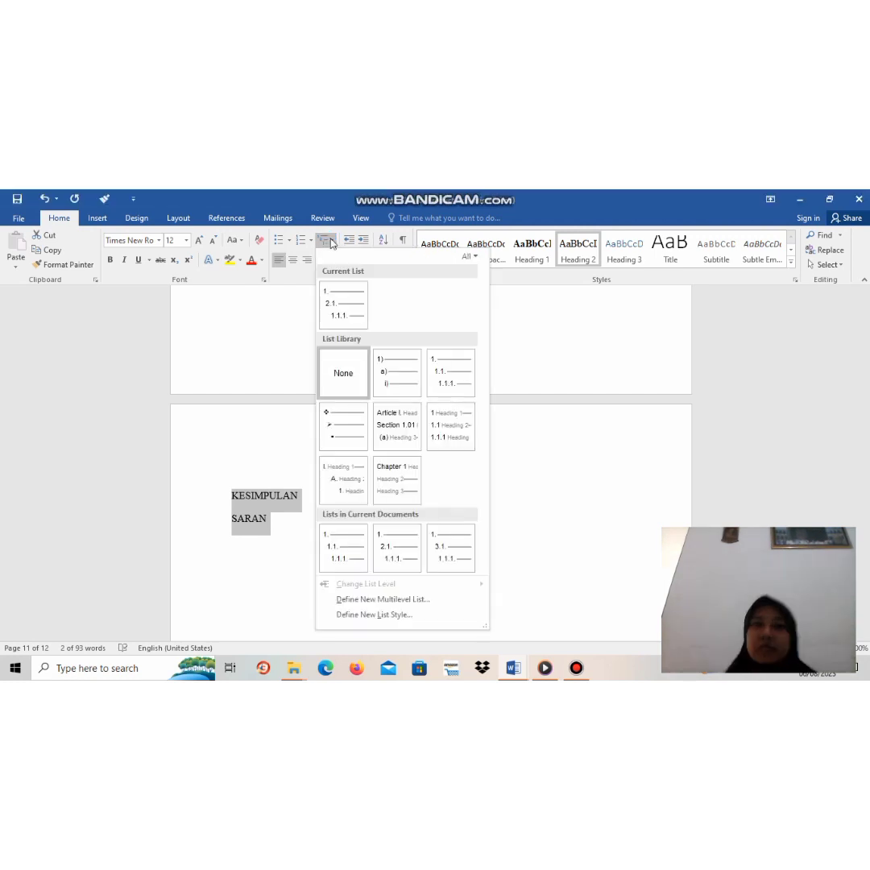
{"action": "left_click", "coordinate": [393, 600]}
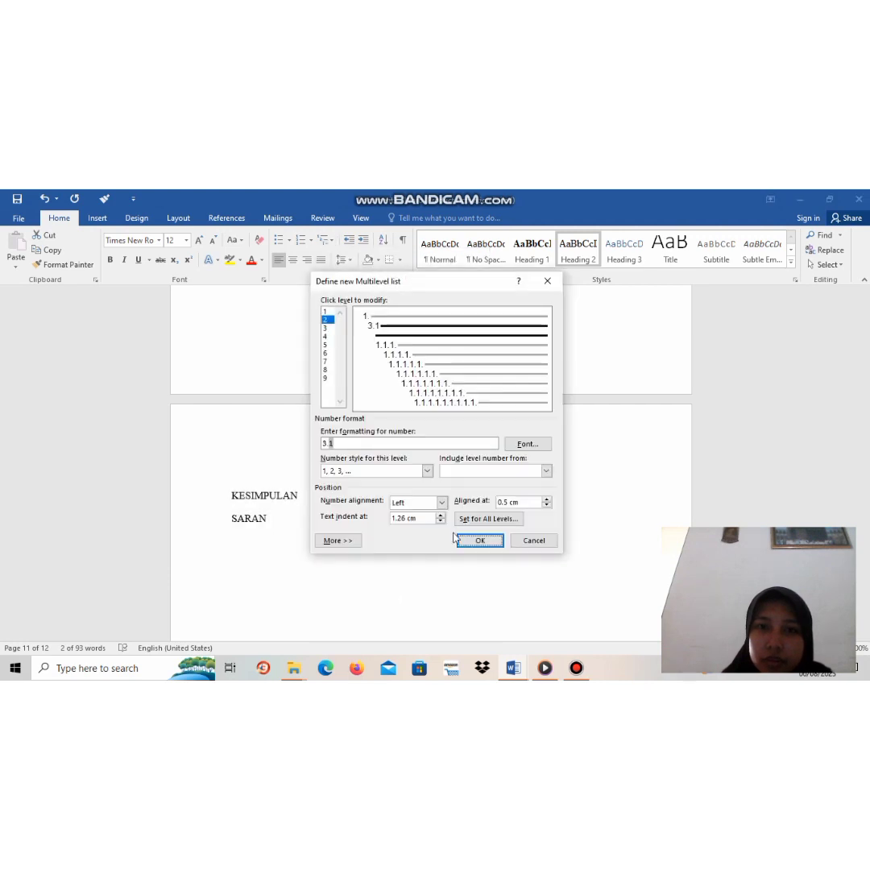
{"action": "left_click", "coordinate": [468, 543]}
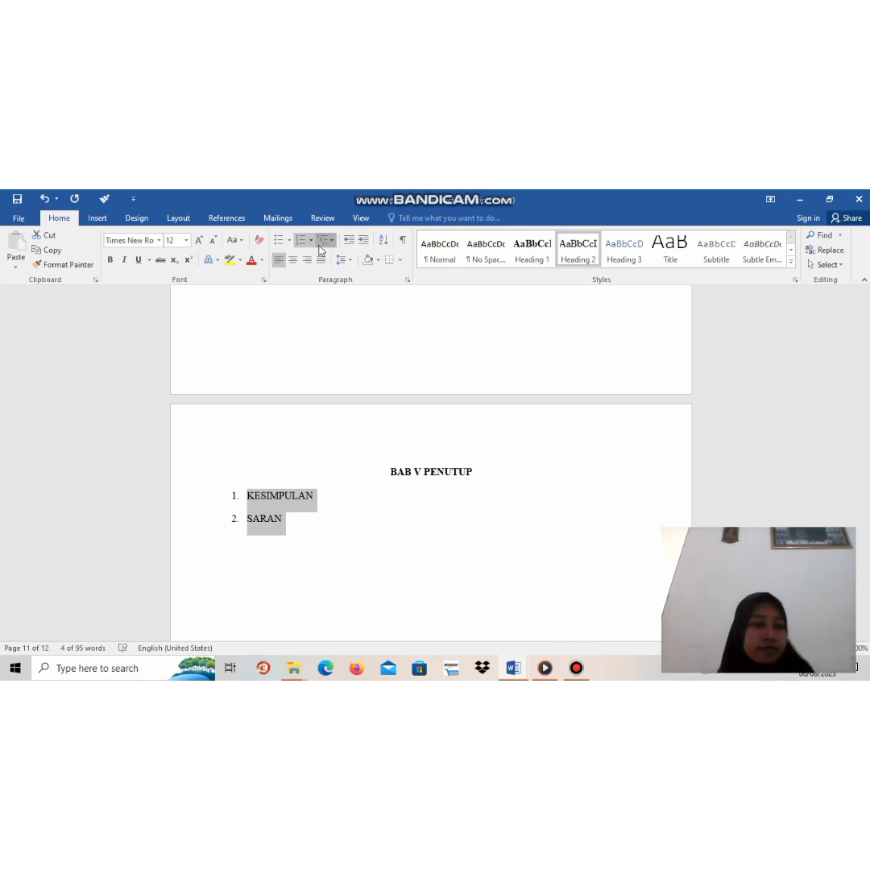
- Change the list level of KESIMPULAN and SARAN to the second level, 3.1
{"action": "left_click", "coordinate": [320, 250]}
{"action": "scroll", "coordinate": [342, 548], "scroll_direction": "down", "scroll_amount": 2}
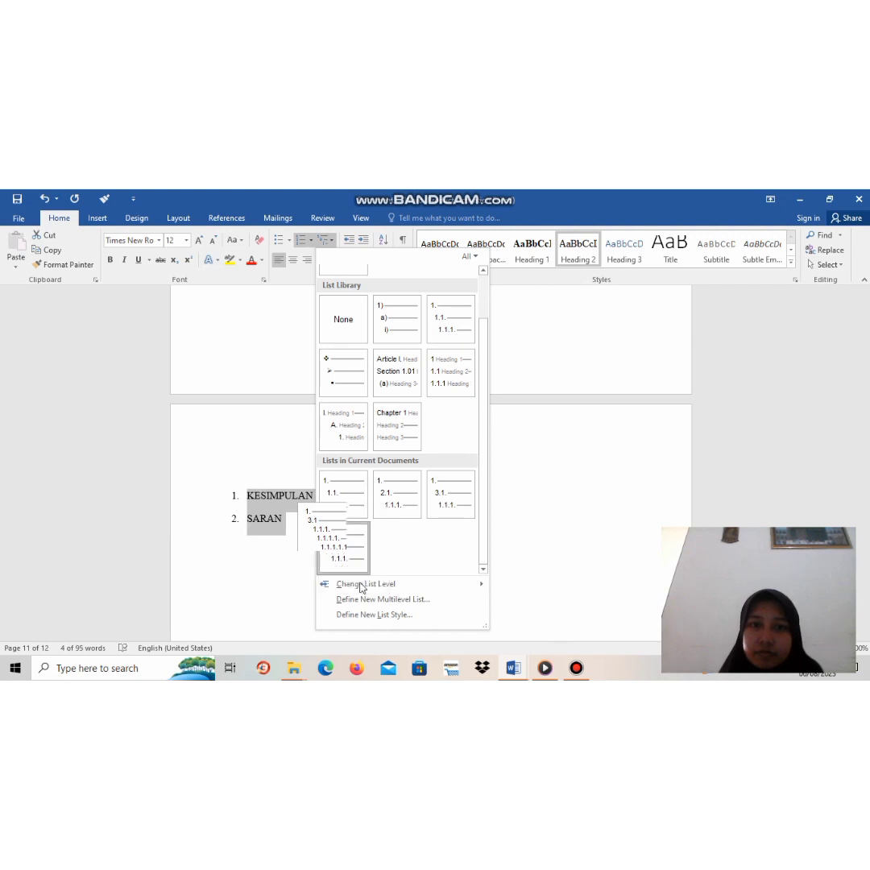
{"action": "mouse_move", "coordinate": [361, 585]}
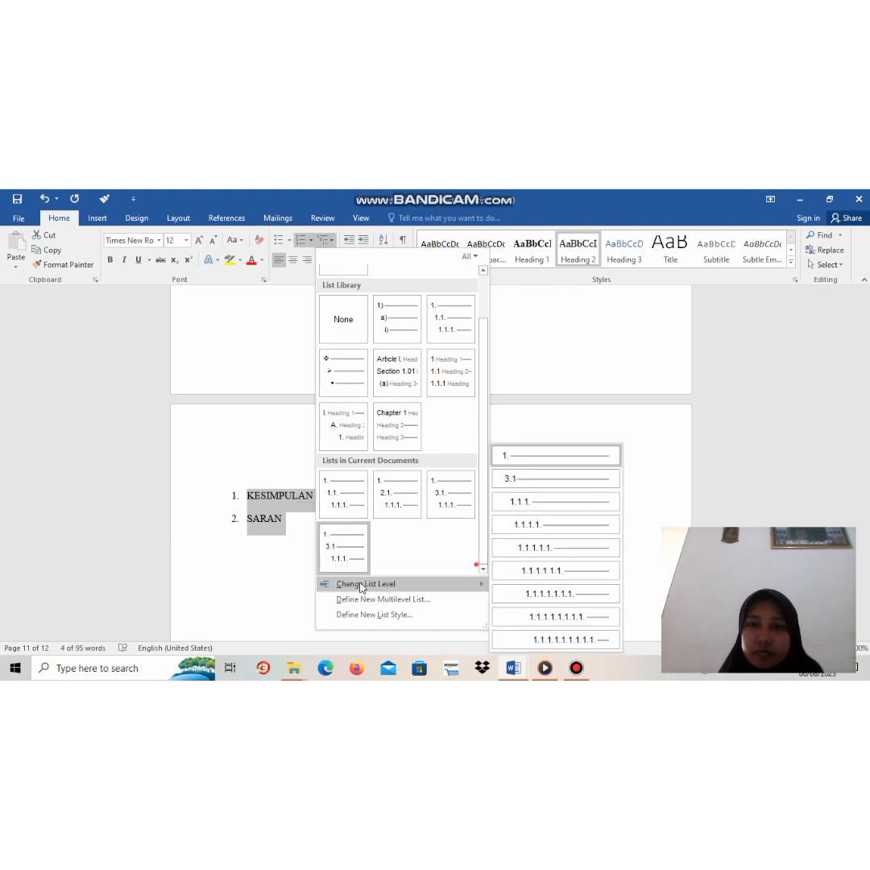
{"action": "left_click", "coordinate": [530, 484]}
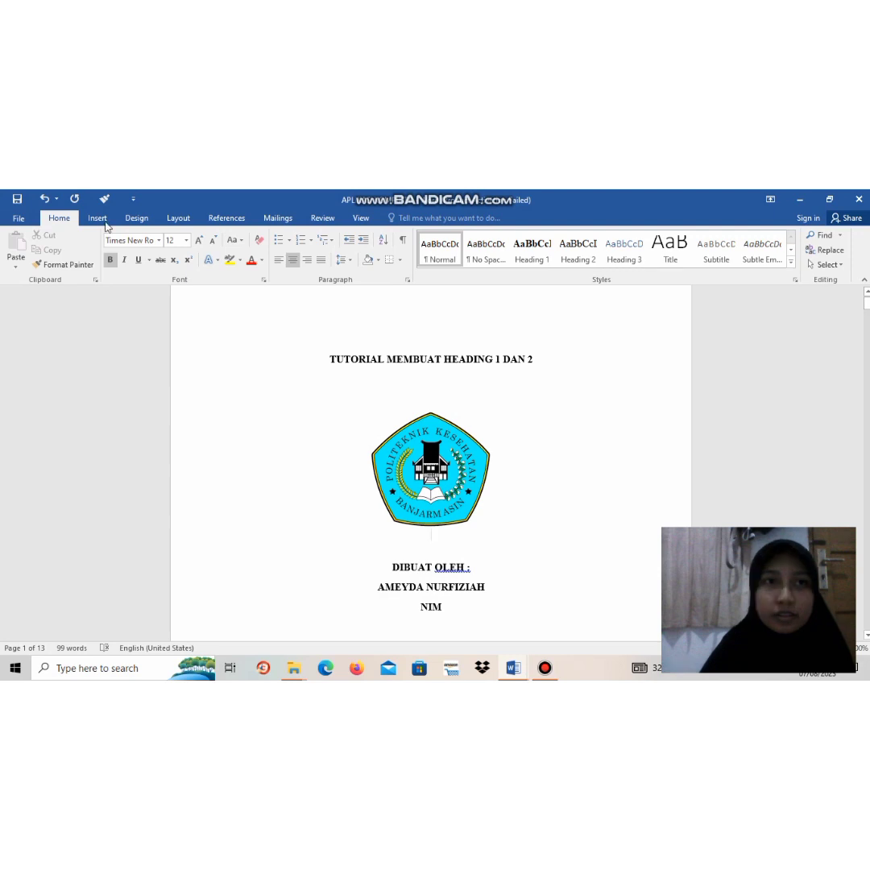
- Show the Navigation pane and go to the blank headings listed above HALAMAN PENGESAHAN
{"action": "left_click", "coordinate": [359, 219]}
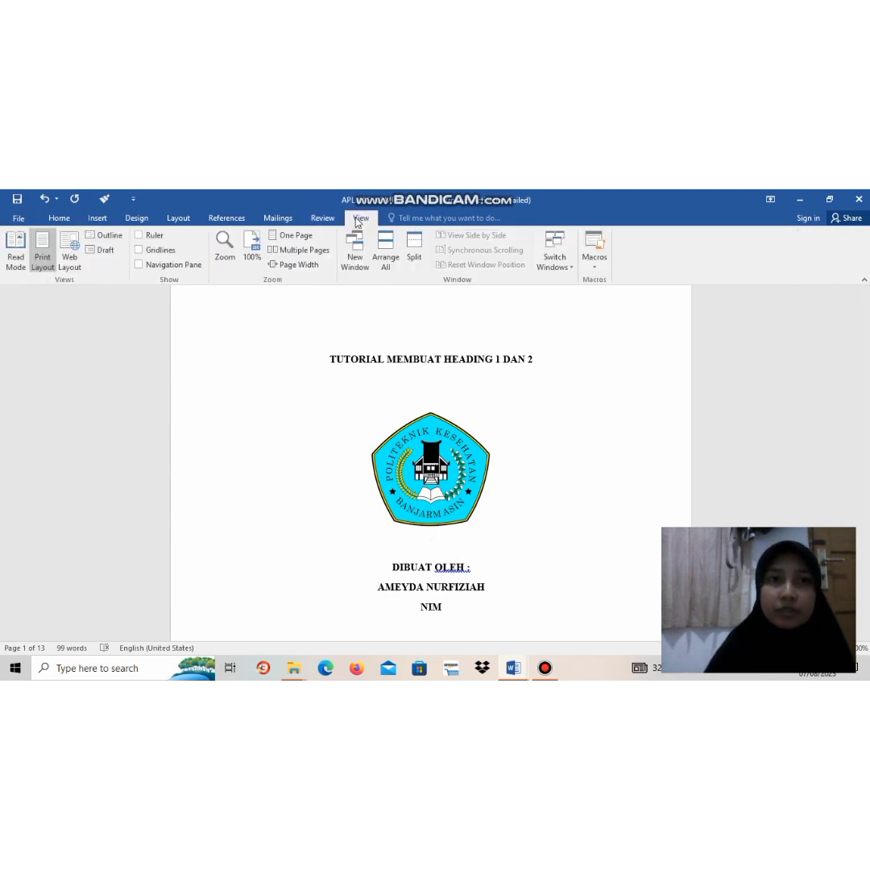
{"action": "left_click", "coordinate": [138, 265]}
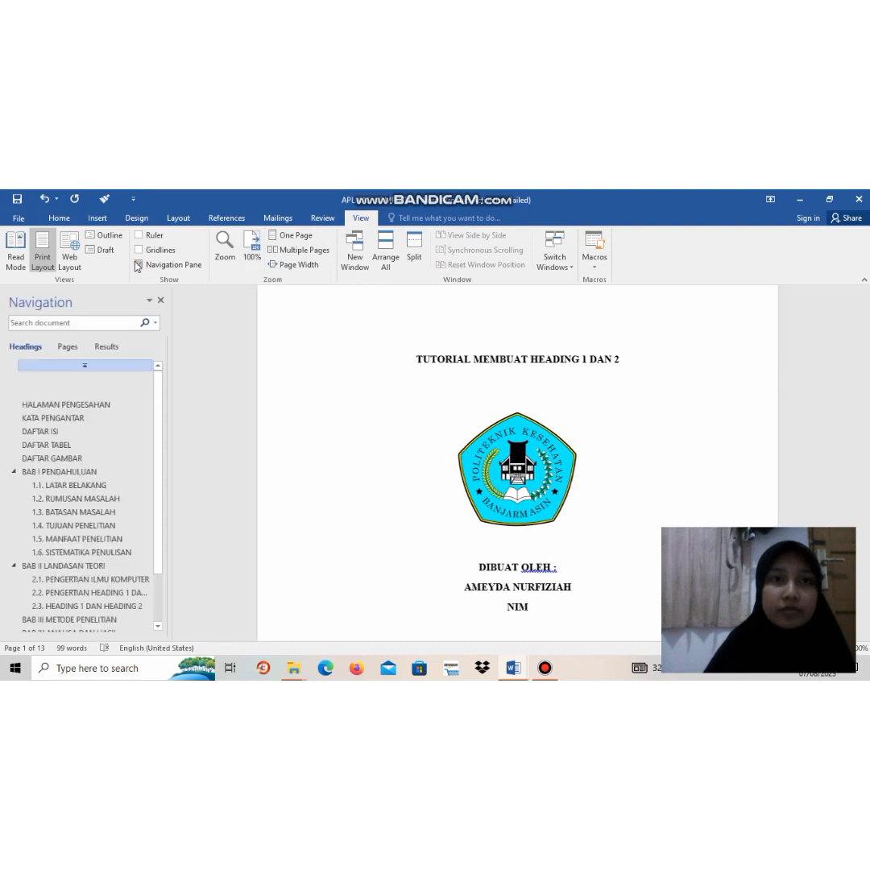
{"action": "left_click", "coordinate": [132, 380]}
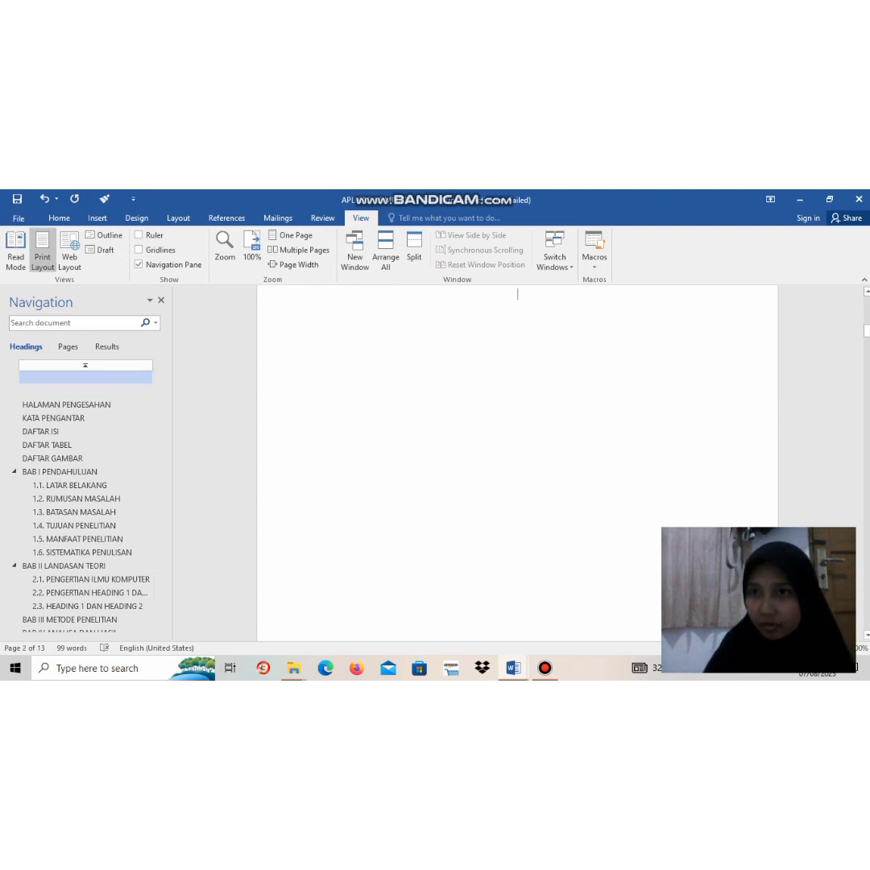
{"action": "mouse_move", "coordinate": [867, 331]}
{"action": "left_mouse_down"}
{"action": "mouse_move", "coordinate": [867, 316]}
{"action": "mouse_move", "coordinate": [867, 369]}
{"action": "mouse_move", "coordinate": [867, 320]}
{"action": "mouse_move", "coordinate": [867, 332]}
{"action": "left_mouse_up"}
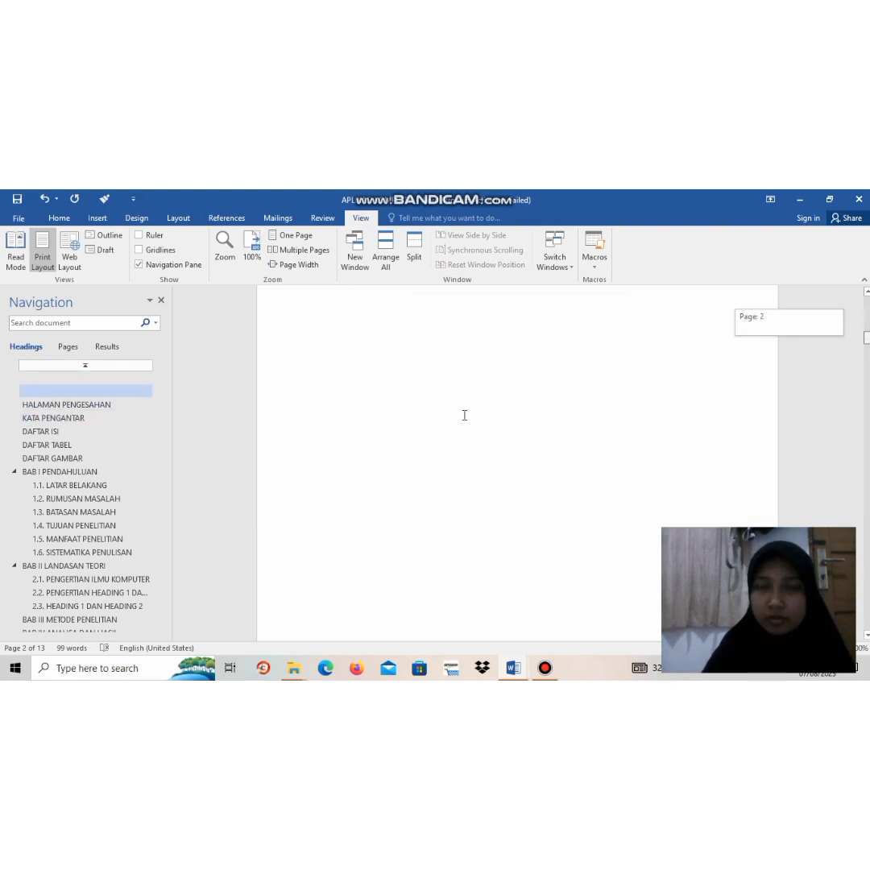
- Delete the two blank headings listed above HALAMAN PENGESAHAN in the document outline
{"action": "right_click", "coordinate": [95, 376]}
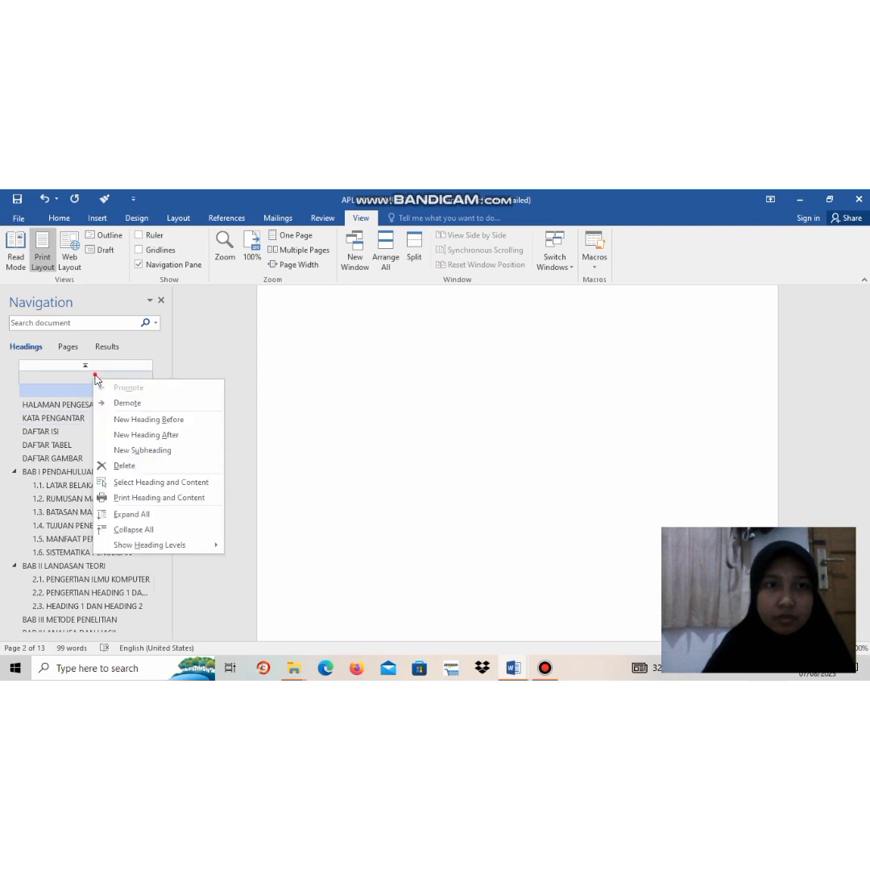
{"action": "left_click", "coordinate": [95, 378]}
{"action": "left_click", "coordinate": [96, 379]}
{"action": "right_click", "coordinate": [95, 378]}
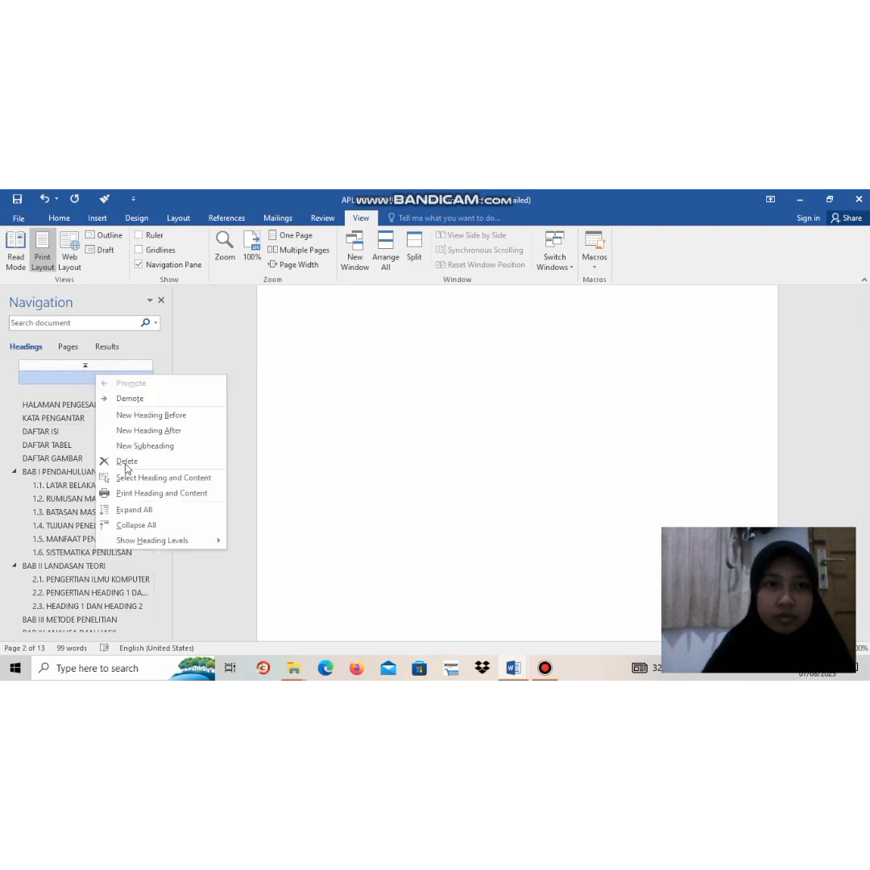
{"action": "left_click", "coordinate": [126, 464]}
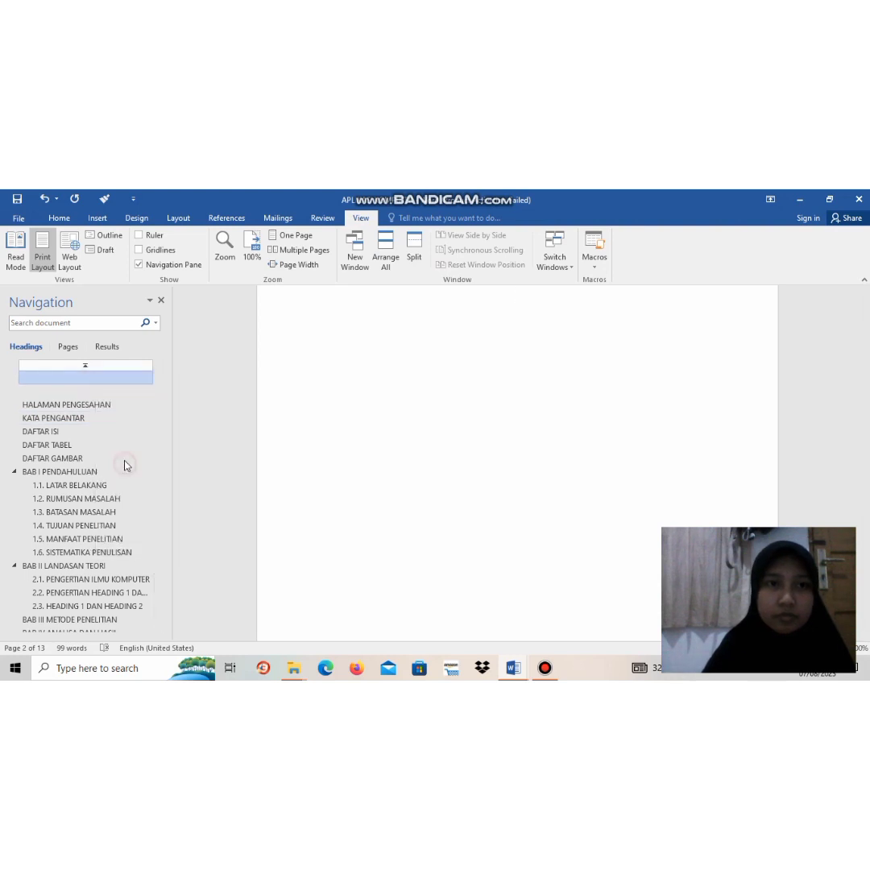
{"action": "right_click", "coordinate": [103, 379]}
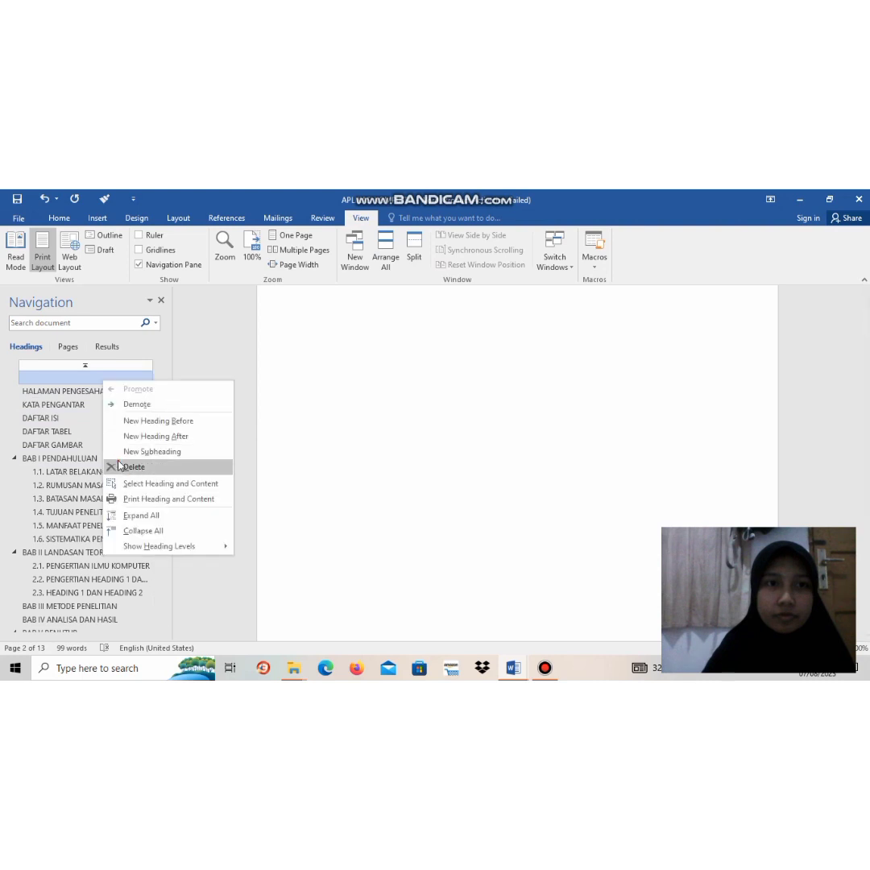
{"action": "left_click", "coordinate": [118, 465]}
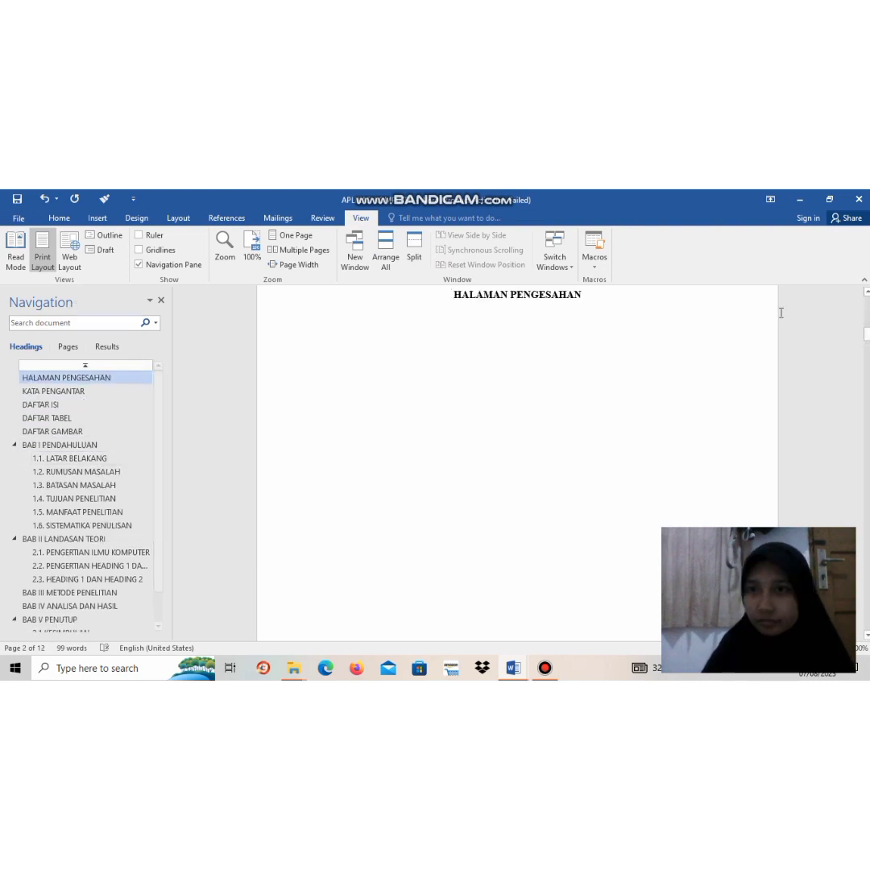
- Check the front-matter pages from HALAMAN PENGESAHAN through KATA PENGANTAR, DAFTAR ISI and DAFTAR TABEL to DAFTAR GAMBAR via their outline headings
{"action": "mouse_move", "coordinate": [866, 333]}
{"action": "left_mouse_down"}
{"action": "mouse_move", "coordinate": [867, 303]}
{"action": "mouse_move", "coordinate": [869, 347]}
{"action": "left_mouse_up"}
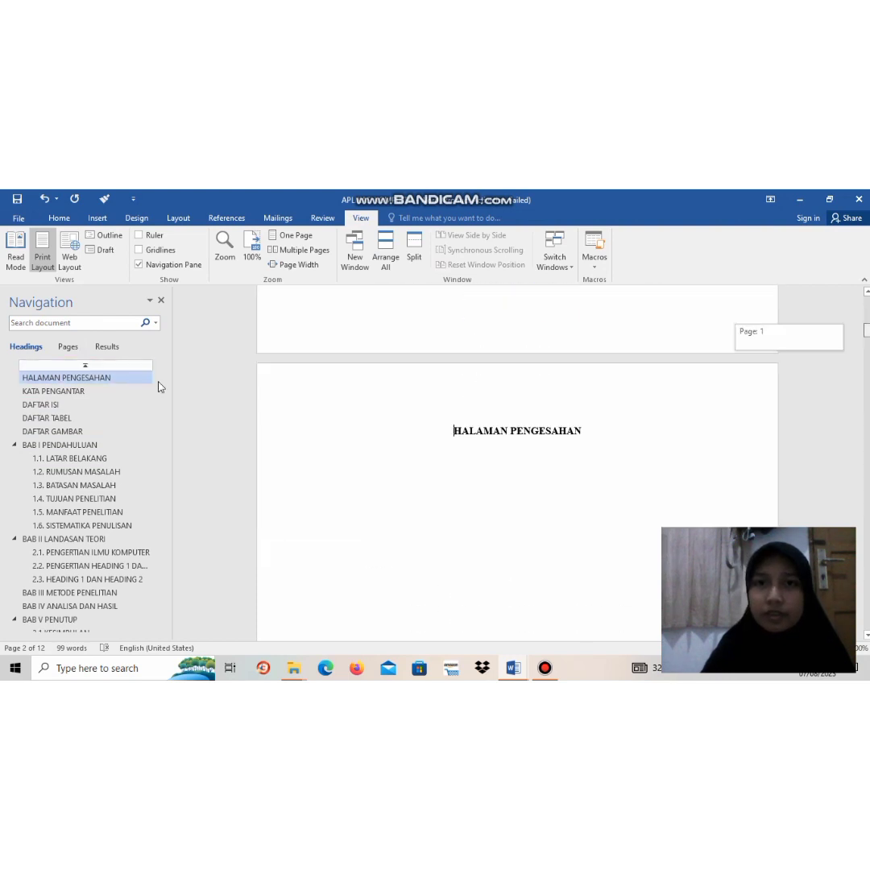
{"action": "left_click", "coordinate": [58, 392]}
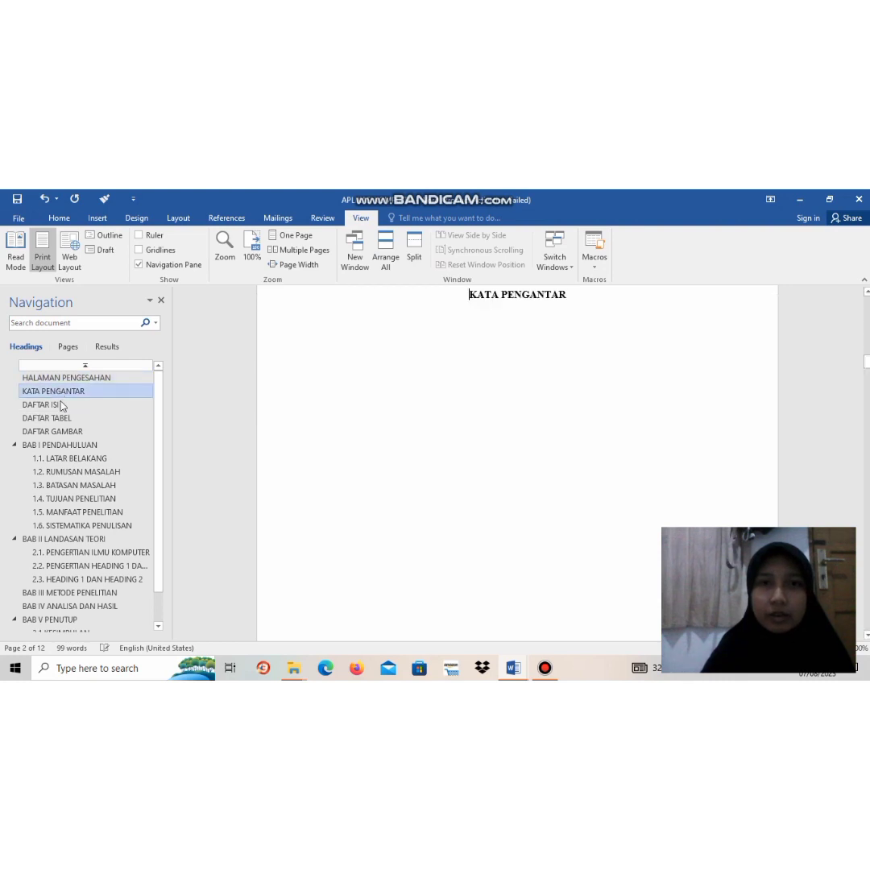
{"action": "left_click", "coordinate": [60, 409]}
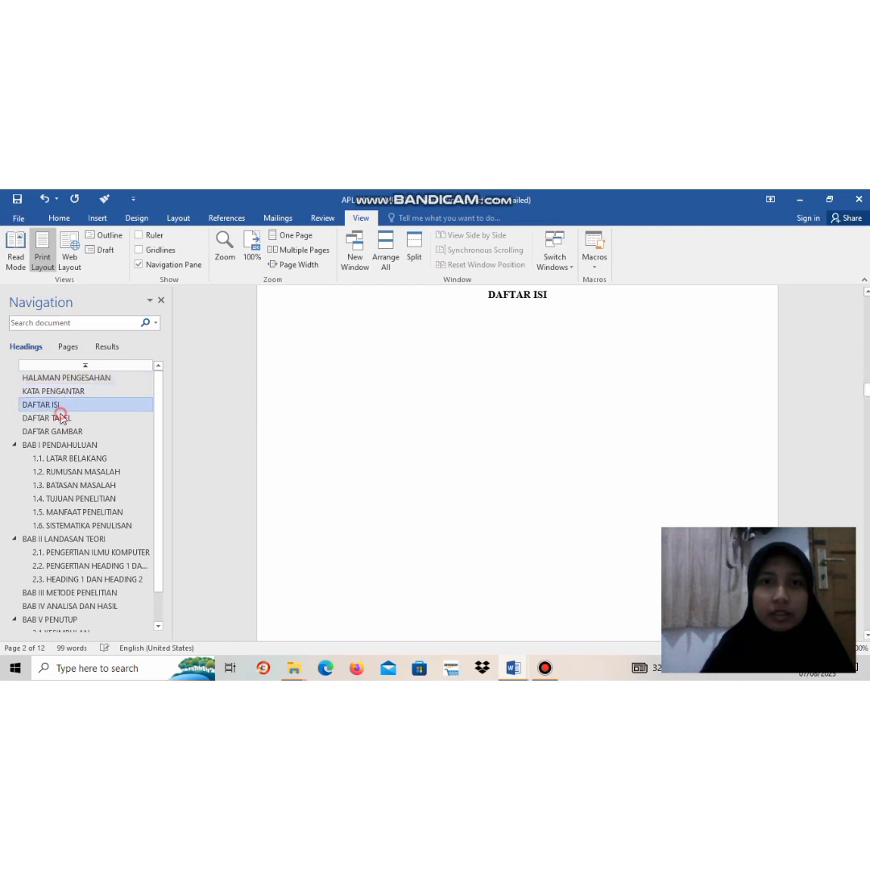
{"action": "left_click", "coordinate": [62, 421]}
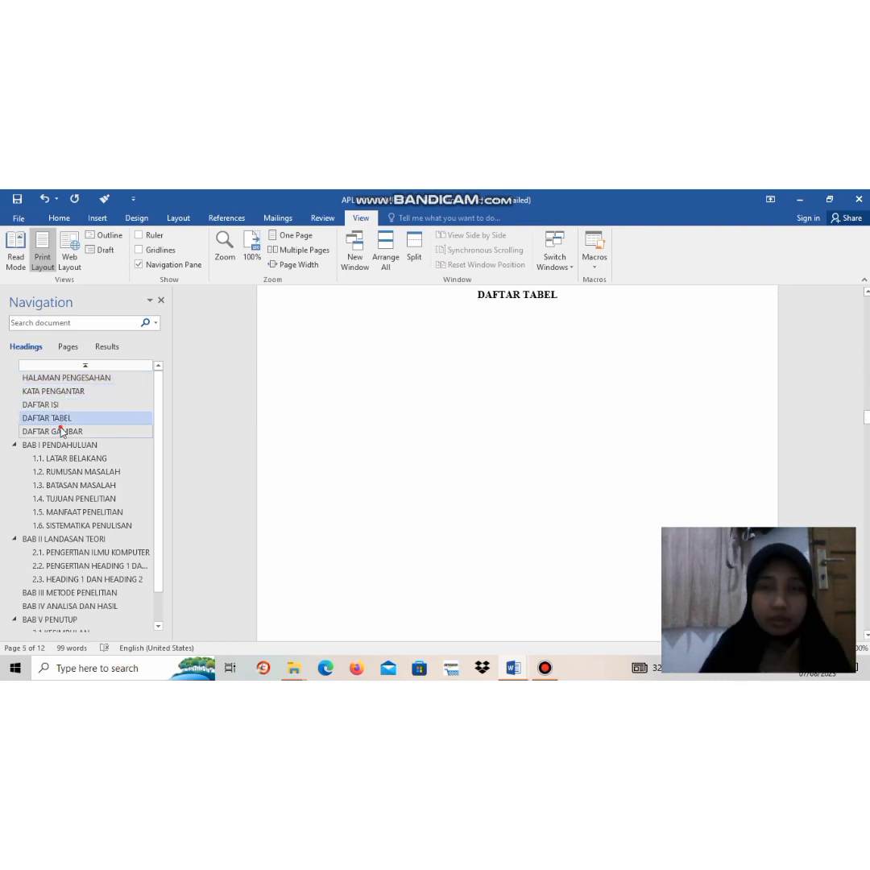
{"action": "left_click", "coordinate": [62, 431]}
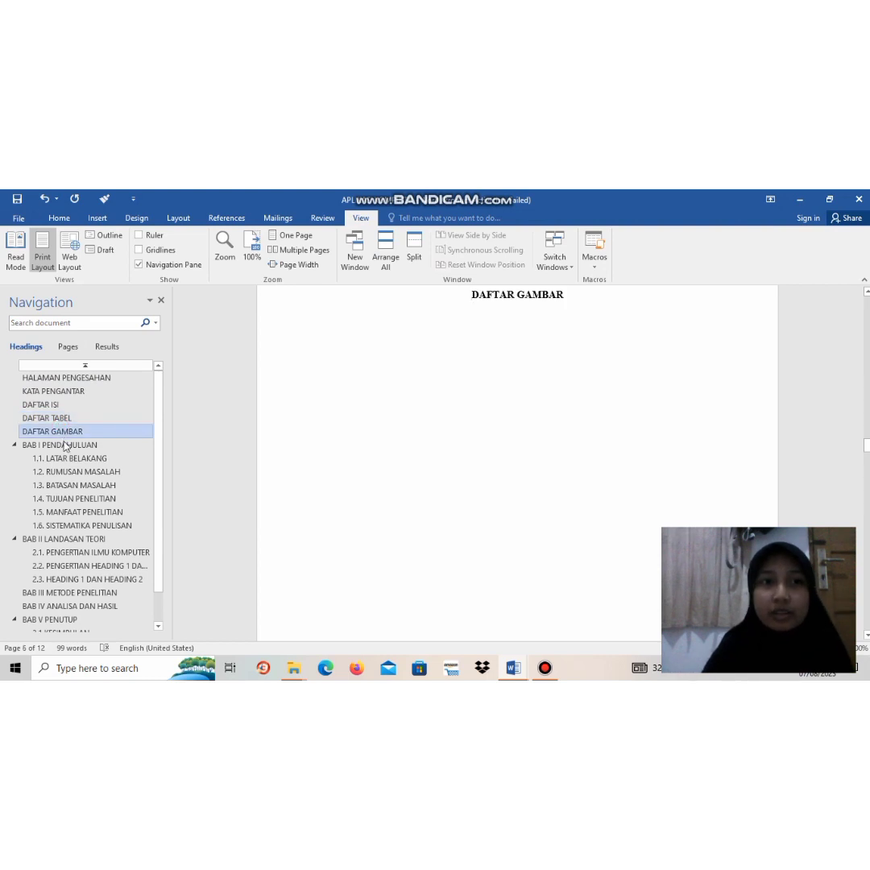
- Check the chapter pages from BAB I PENDAHULUAN to BAB V PENUTUP, including LATAR BELAKANG and KESIMPULAN, and DAFTAR PUSTAKA via their outline headings
{"action": "left_click", "coordinate": [65, 446]}
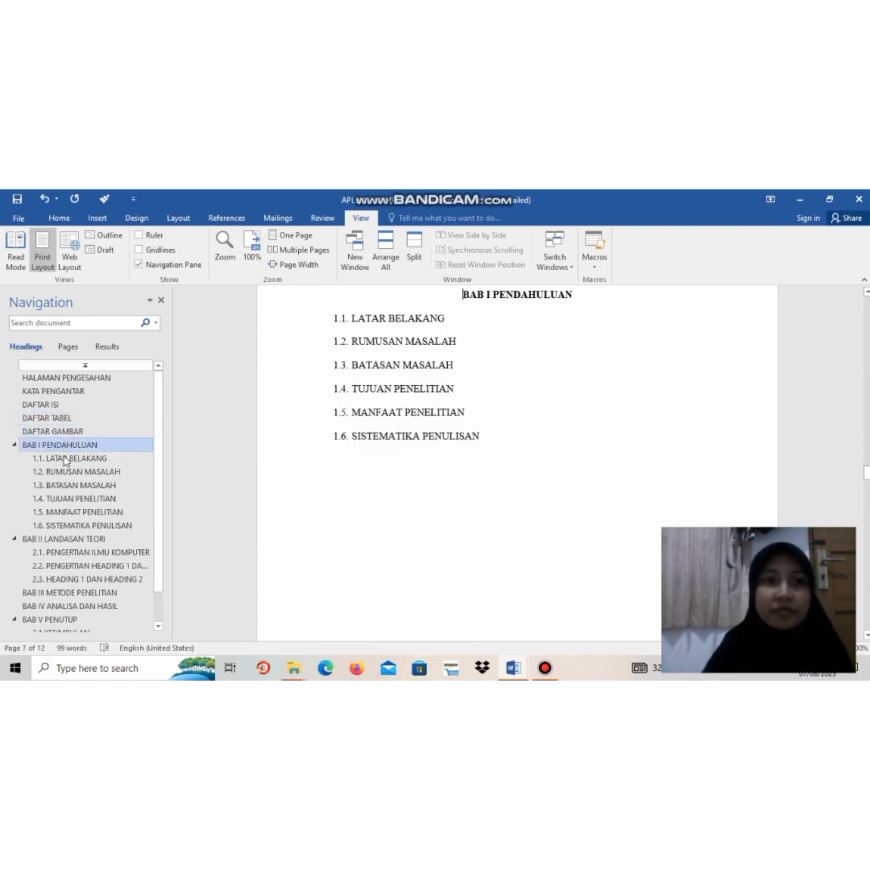
{"action": "left_click", "coordinate": [65, 458]}
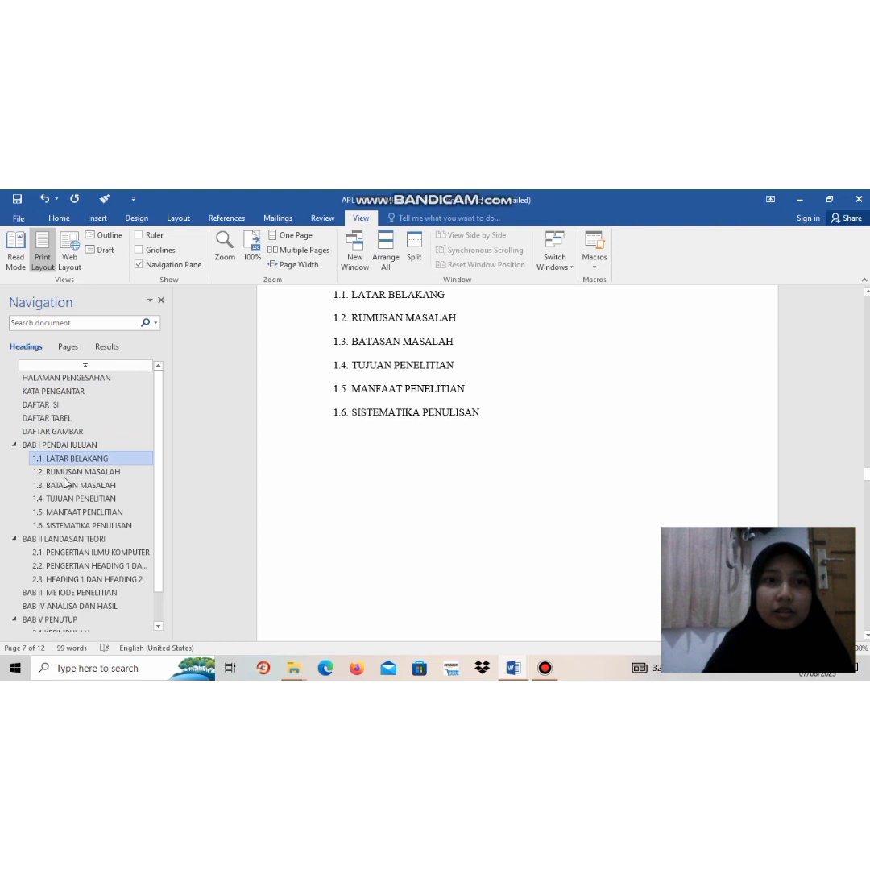
{"action": "left_click", "coordinate": [66, 541]}
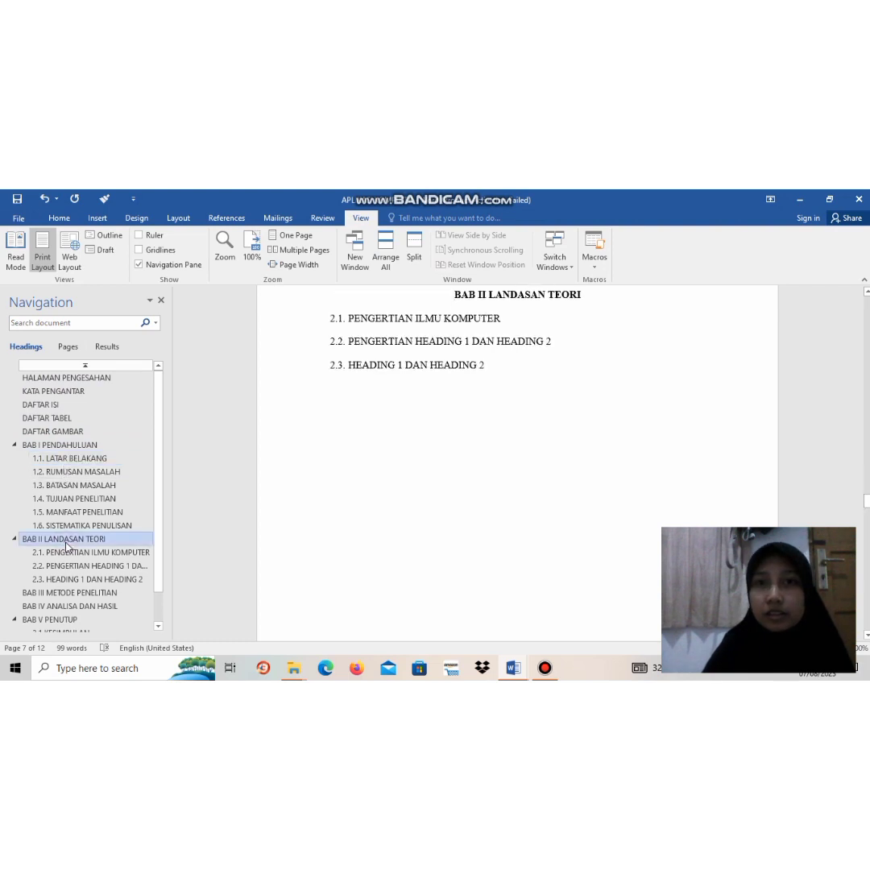
{"action": "left_click", "coordinate": [63, 590]}
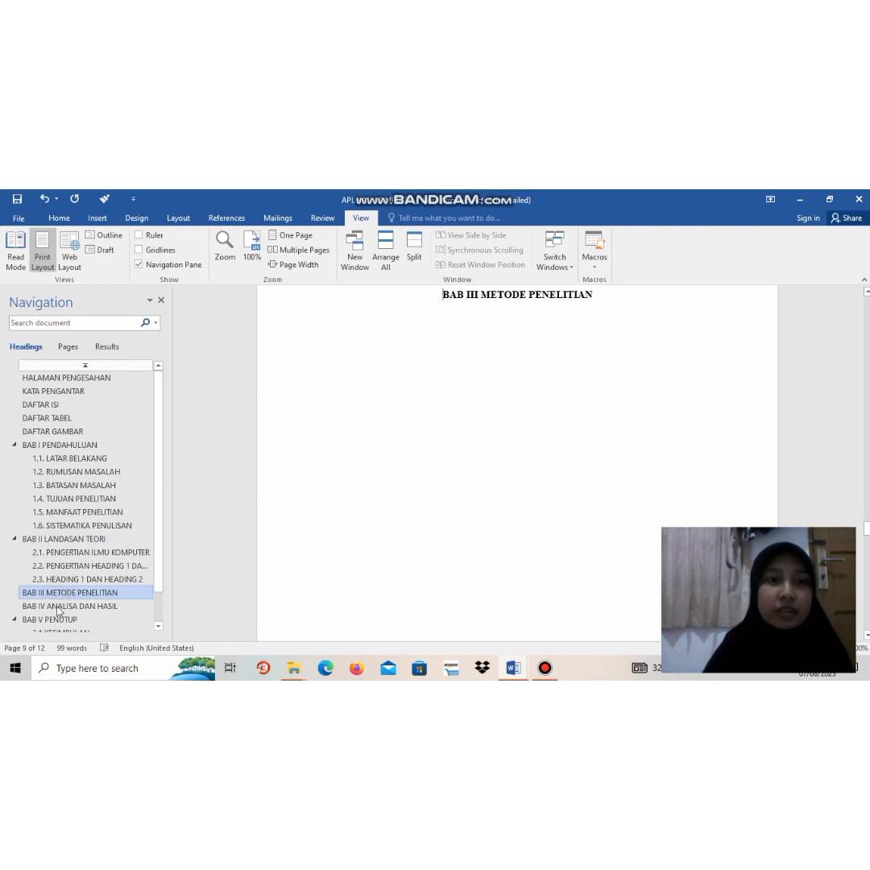
{"action": "left_click", "coordinate": [58, 610]}
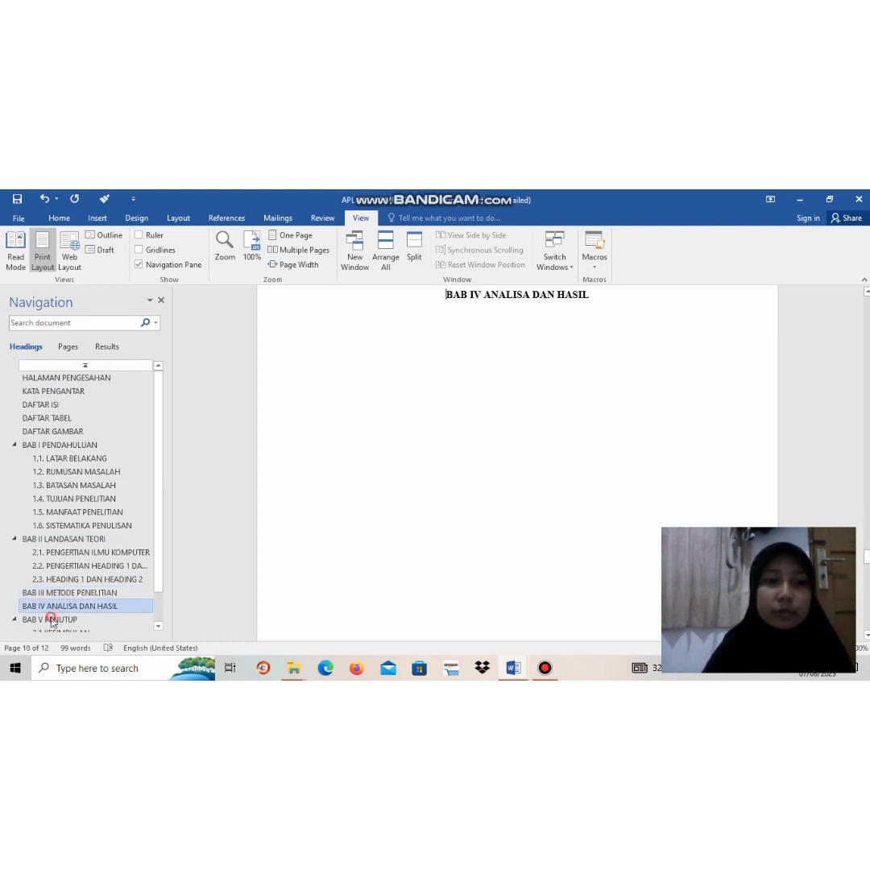
{"action": "left_click", "coordinate": [51, 619]}
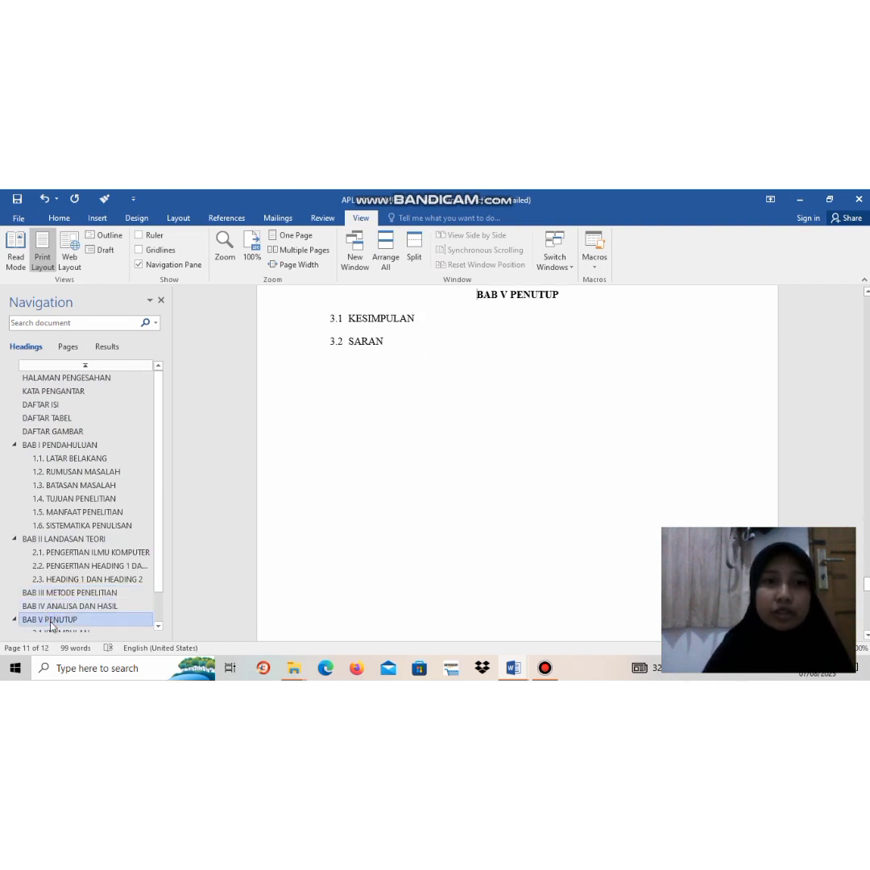
{"action": "left_click", "coordinate": [50, 635]}
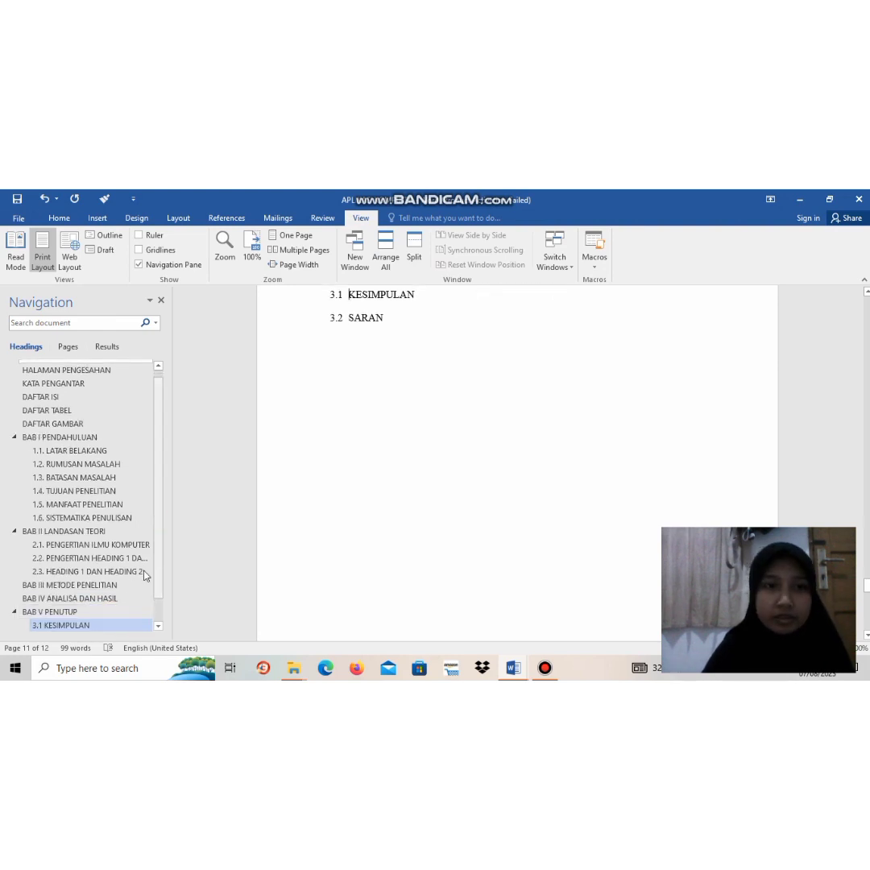
{"action": "scroll", "coordinate": [121, 596], "scroll_direction": "down", "scroll_amount": 1}
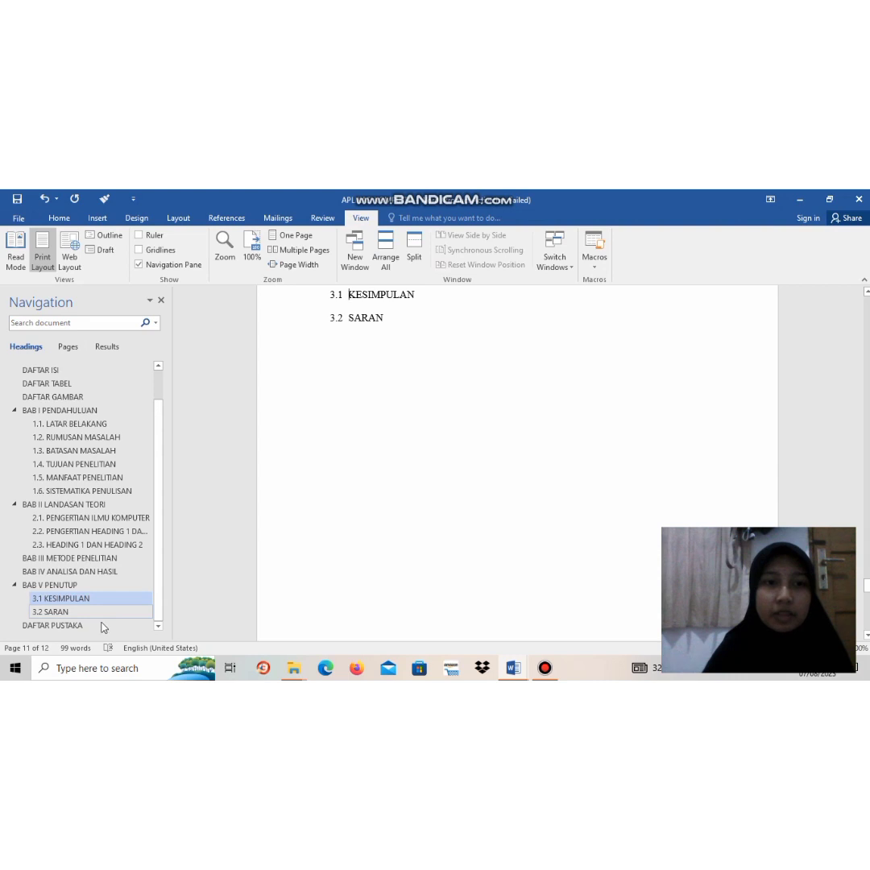
{"action": "left_click", "coordinate": [52, 625]}
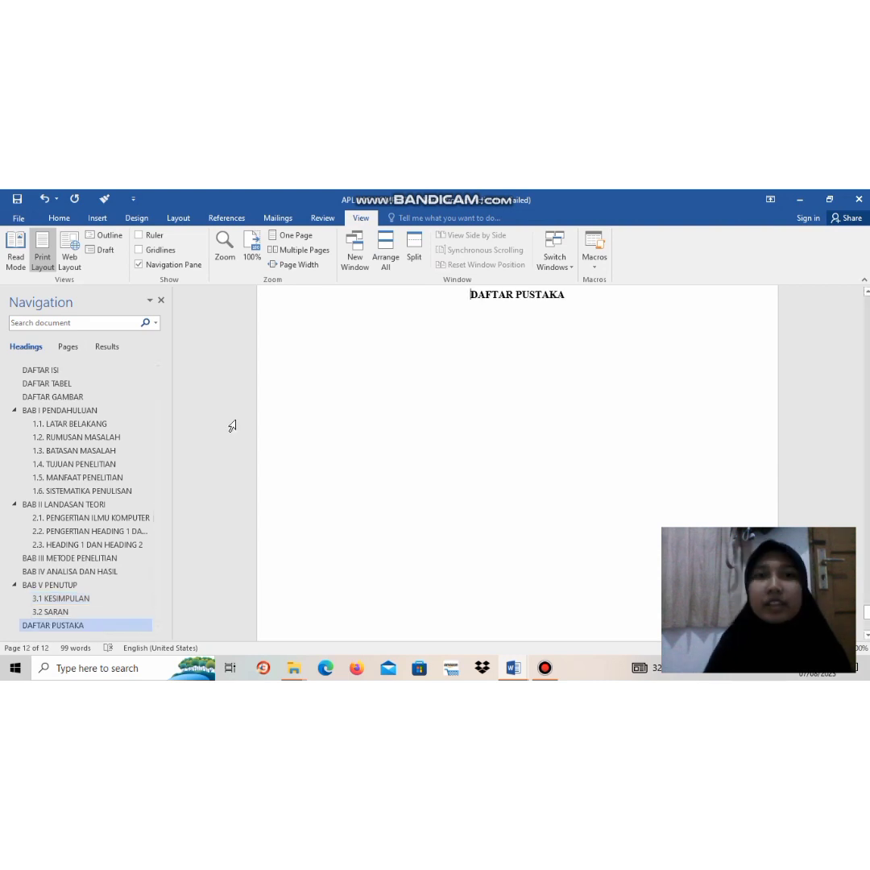